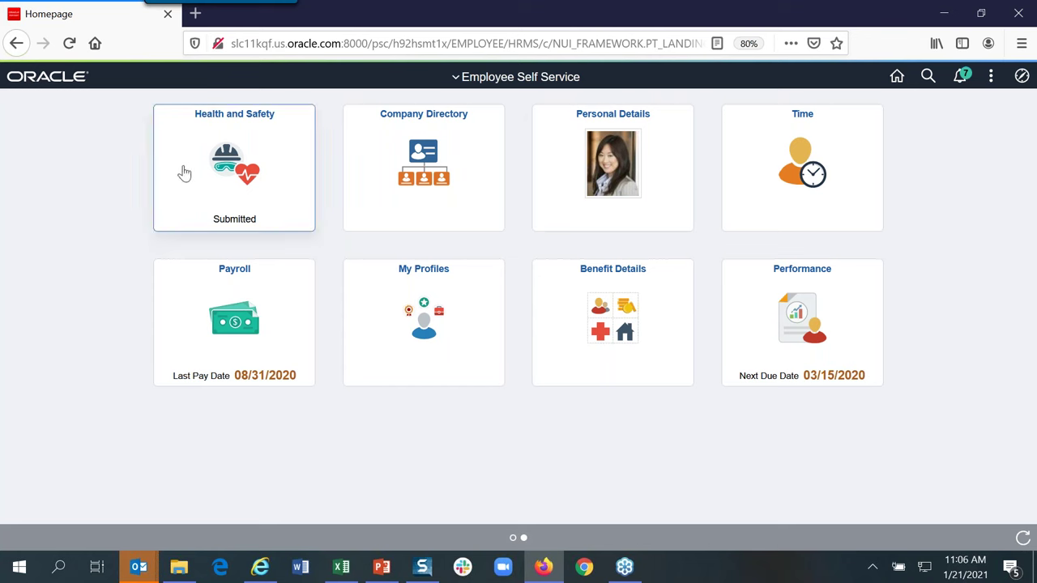
Step: Open the Health and Safety incidents list and start a new incident report
left_click(185, 173)
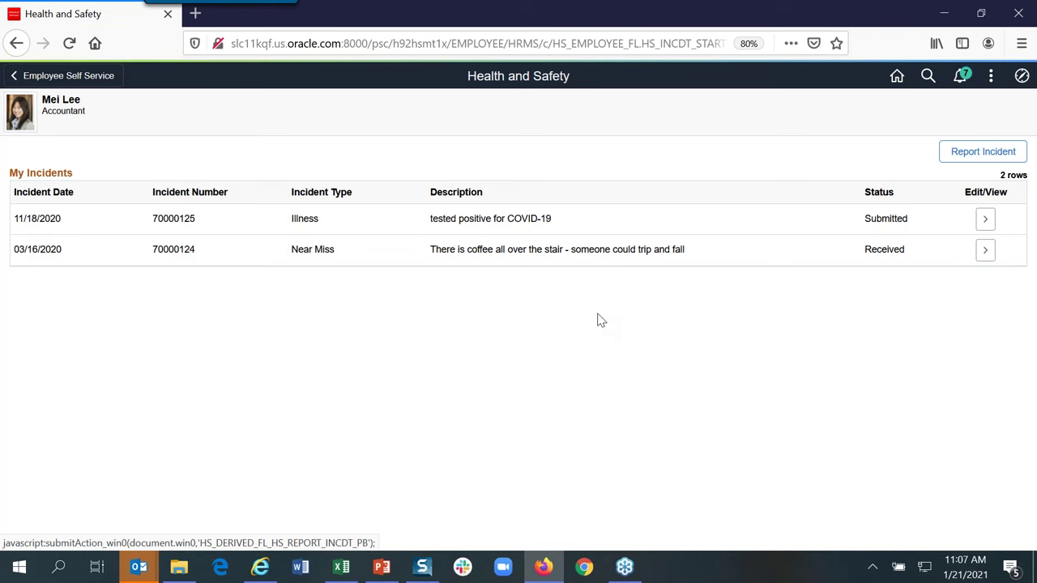
left_click(972, 160)
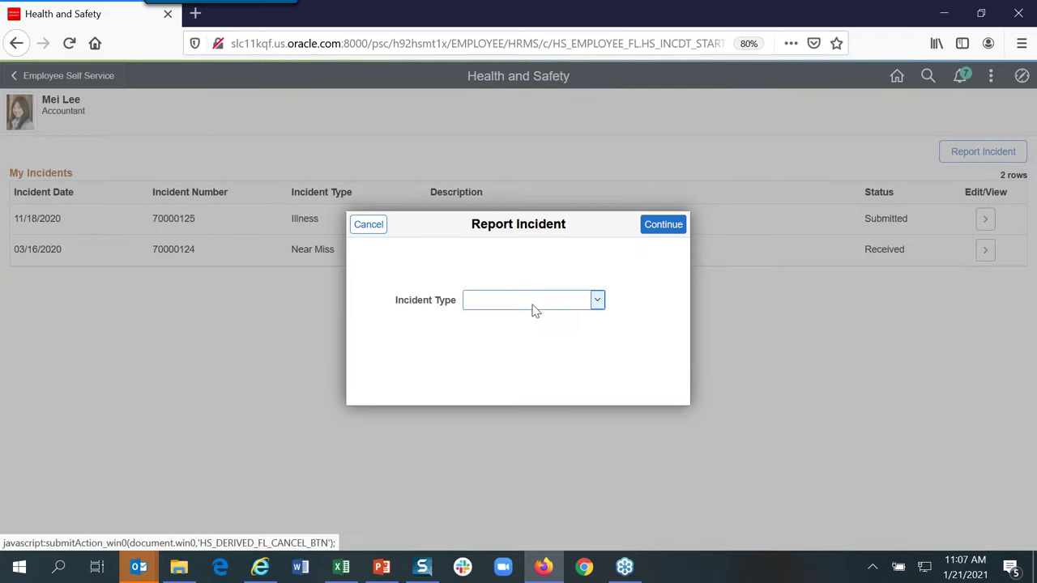
Step: Choose Accident as the incident type and continue into the six-step report guide
left_click(535, 310)
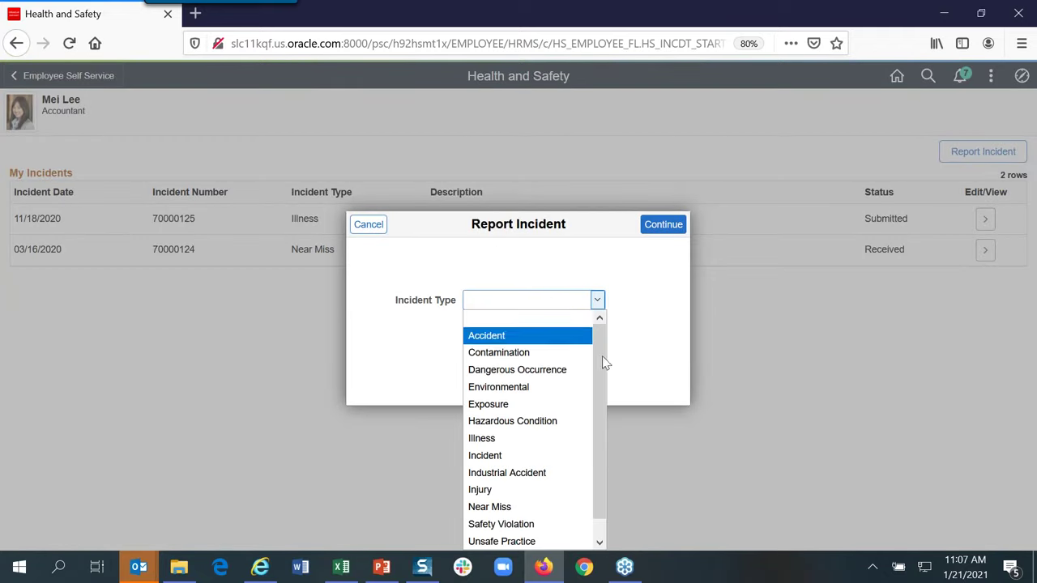
left_click_drag(597, 364, 592, 416)
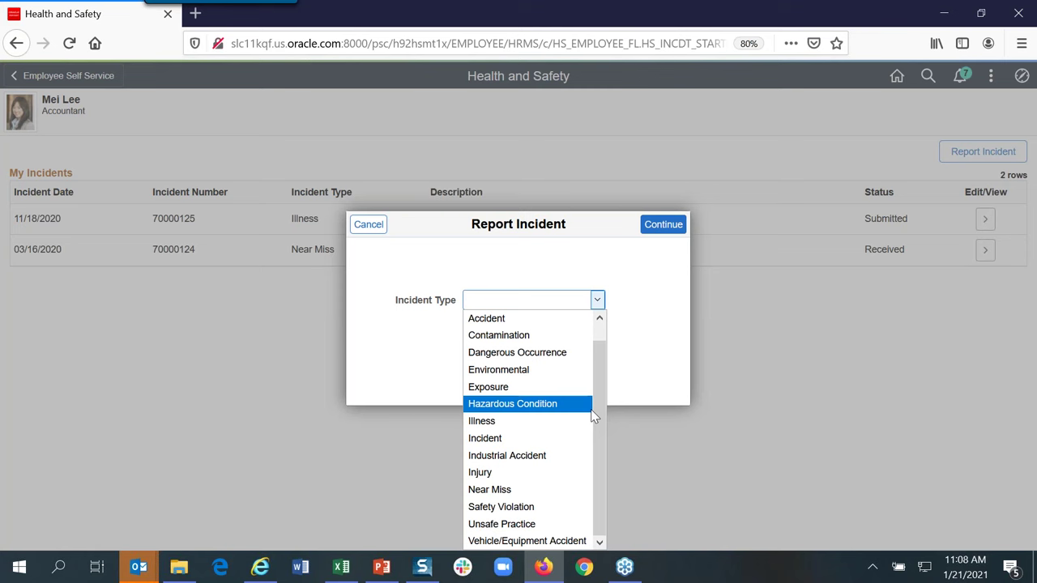
scroll(492, 325, "up", 1)
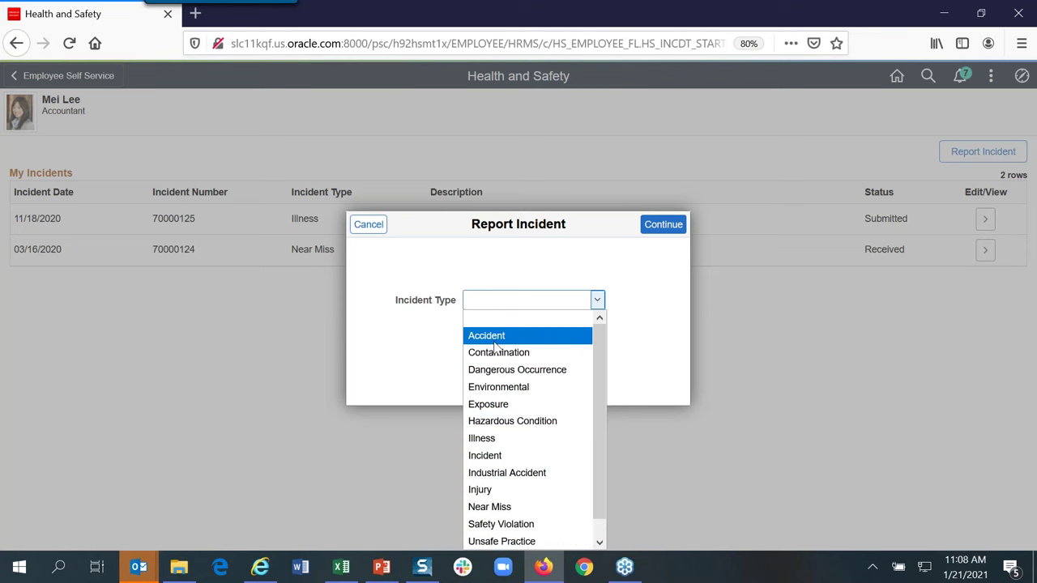
left_click(495, 340)
left_click(663, 229)
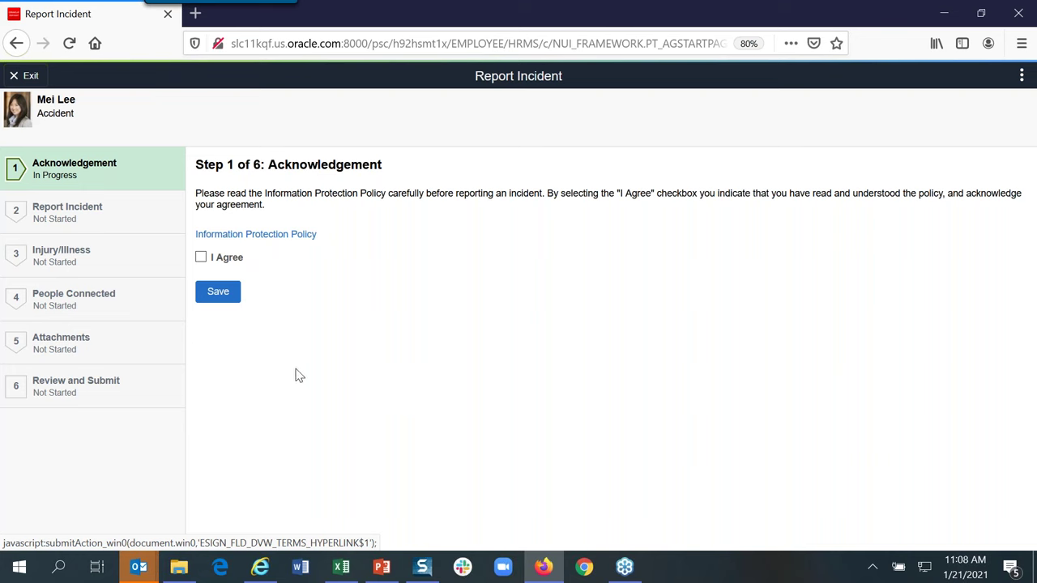
Step: Agree to and save the Information Protection Policy, then go to the incident details step
left_click(201, 257)
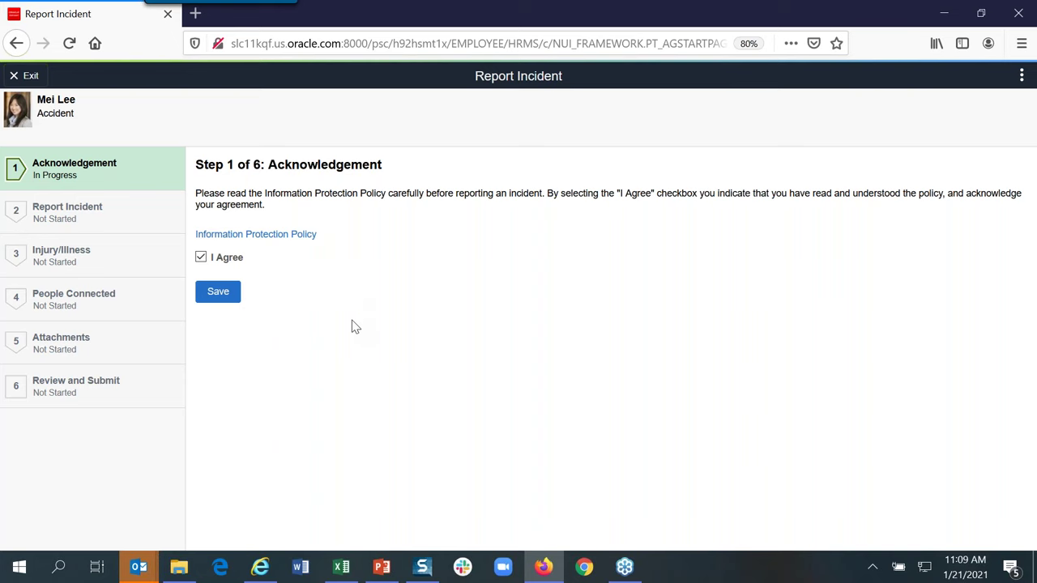
left_click(210, 298)
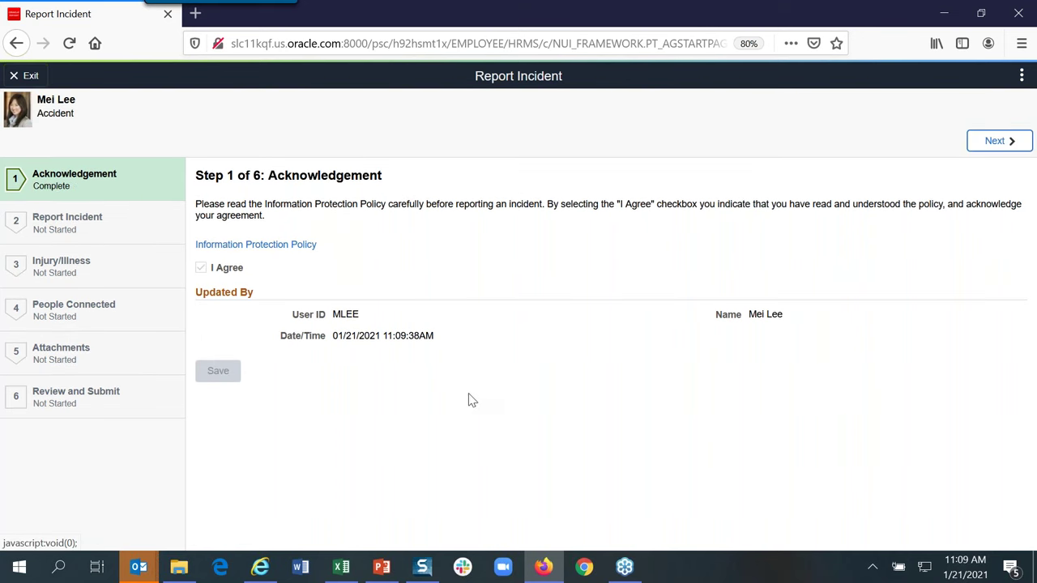
left_click(119, 223)
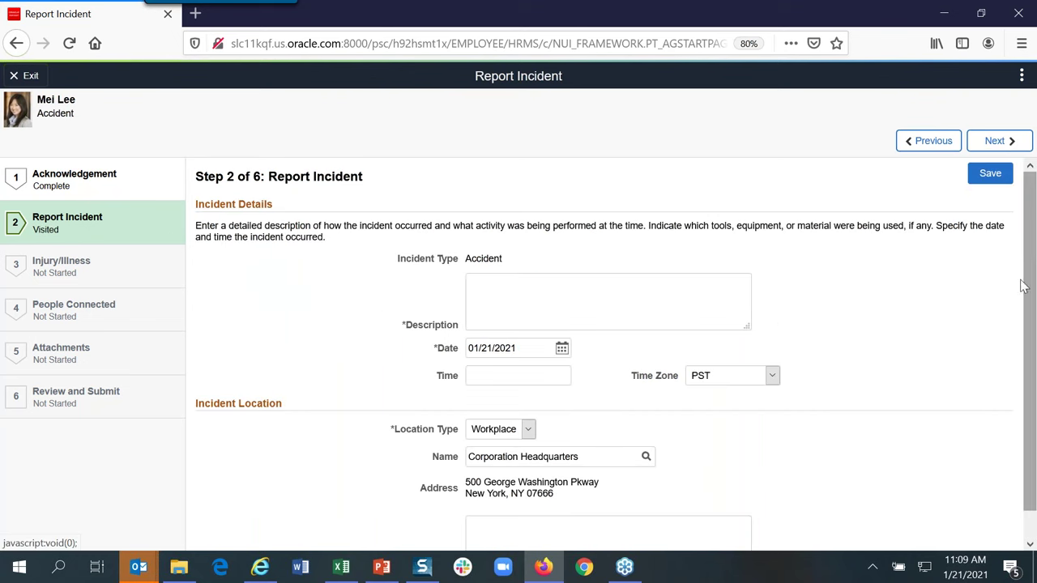
Step: Describe the slip on the wet bathroom floor and set the incident time to 8:30AM
scroll(1029, 275, "down", 1)
left_click_drag(1035, 252, 1035, 224)
left_click(577, 301)
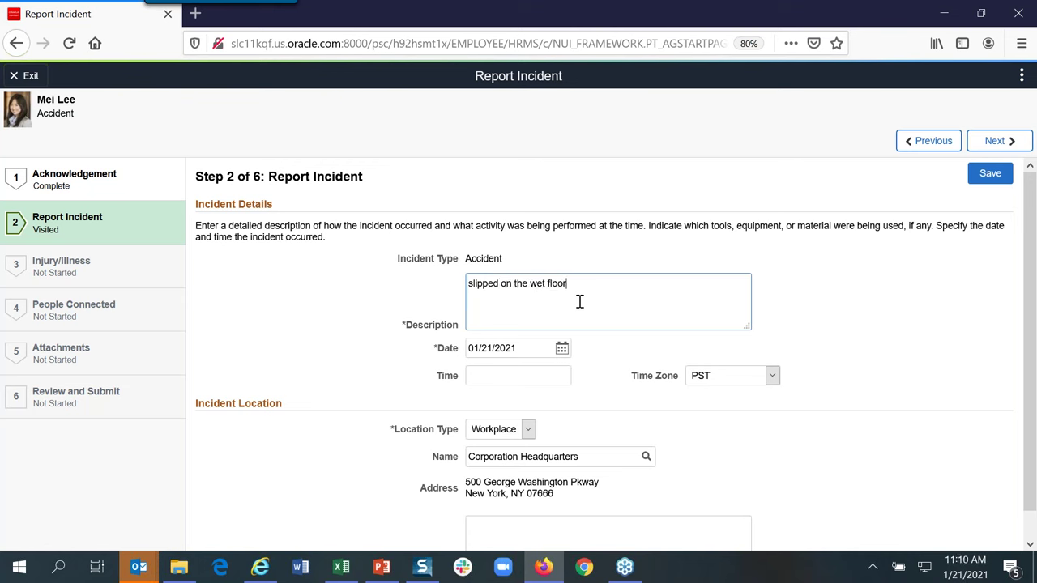
type("the bathroom")
left_click(547, 372)
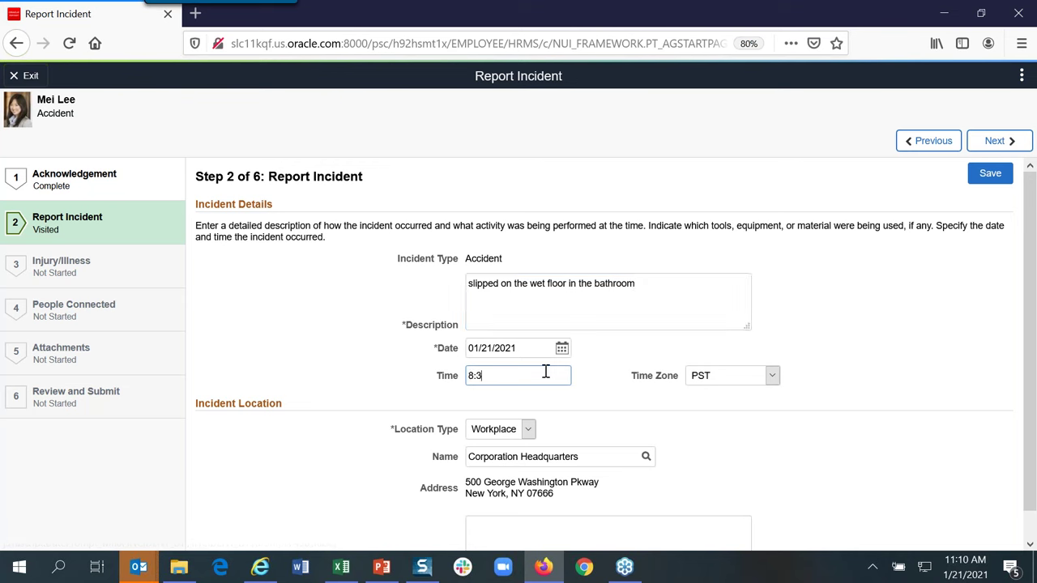
key("Tab")
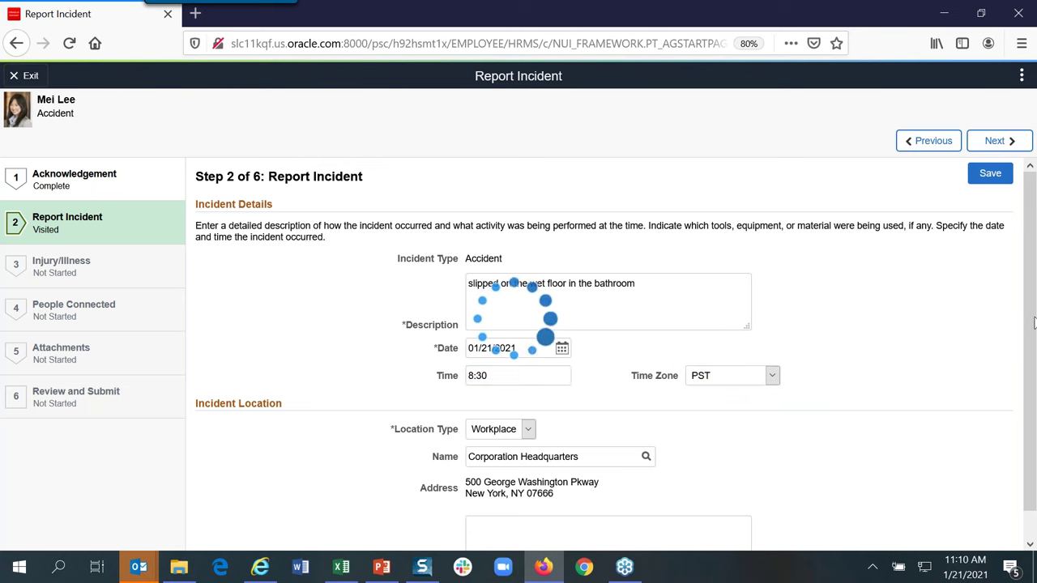
Step: Enter '3RD FLOOR BATHROOM' as exact location, keep Workplace, and continue to Injury/Illness
left_click_drag(1033, 322, 1026, 463)
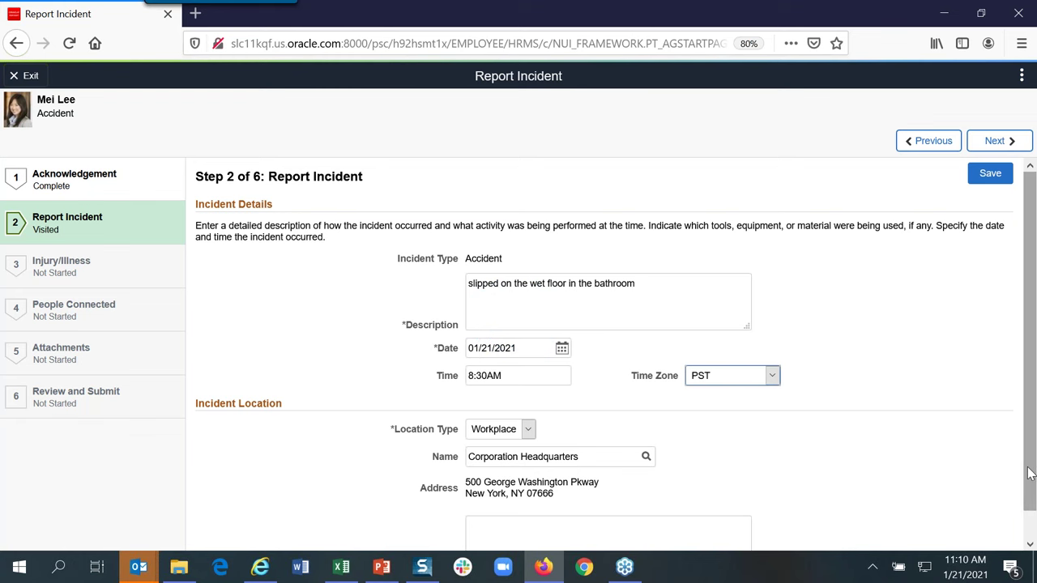
scroll(1018, 516, "down", 2)
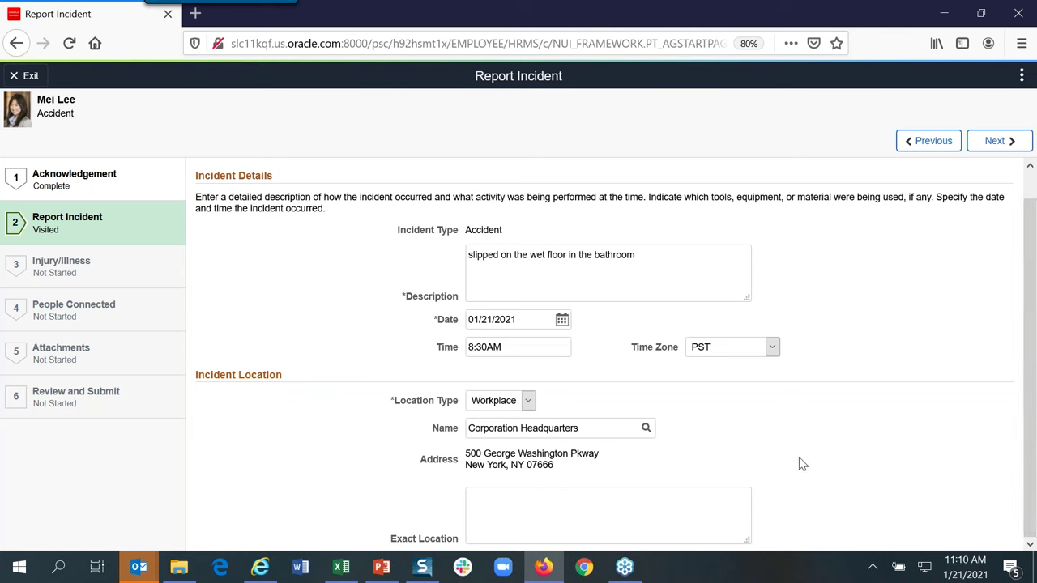
left_click(516, 497)
type("3rd floor bathroom")
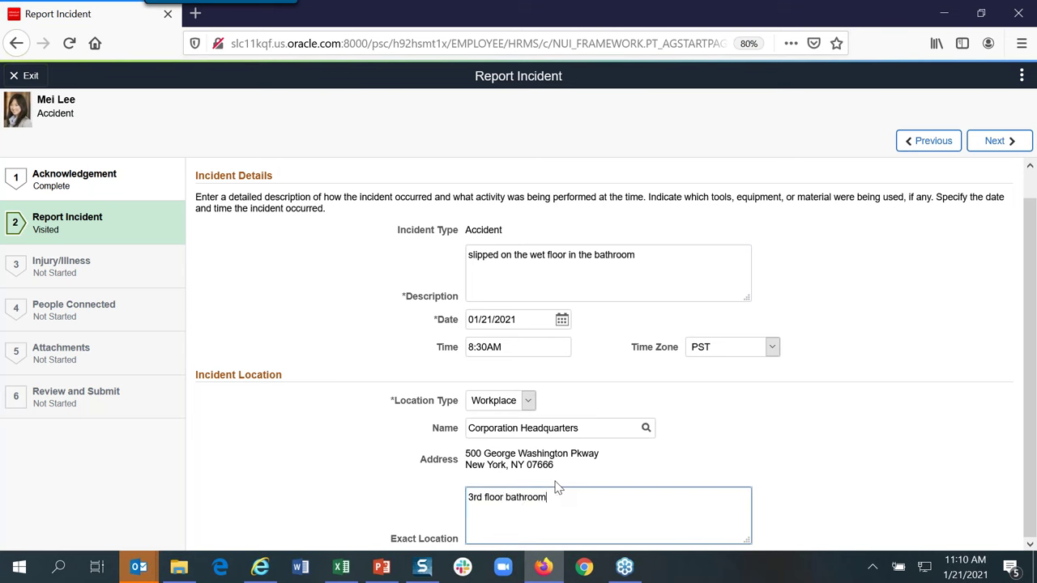
left_click(528, 400)
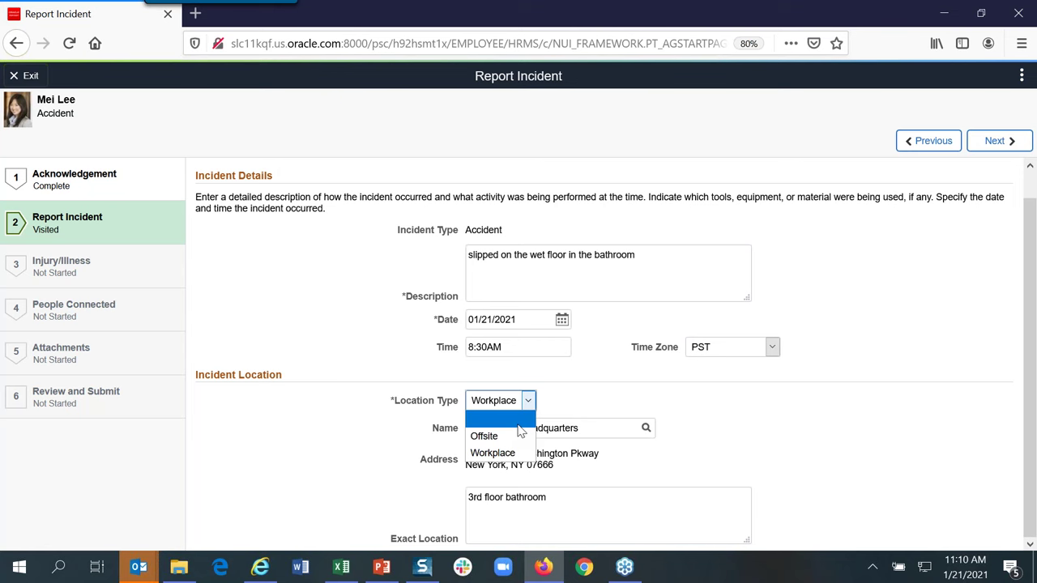
left_click(805, 440)
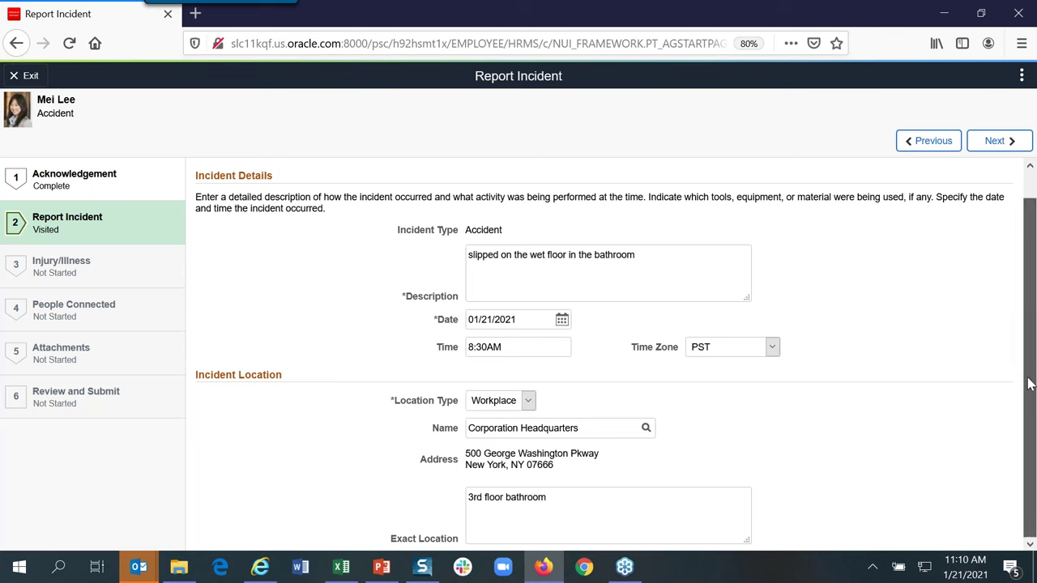
left_click(1001, 142)
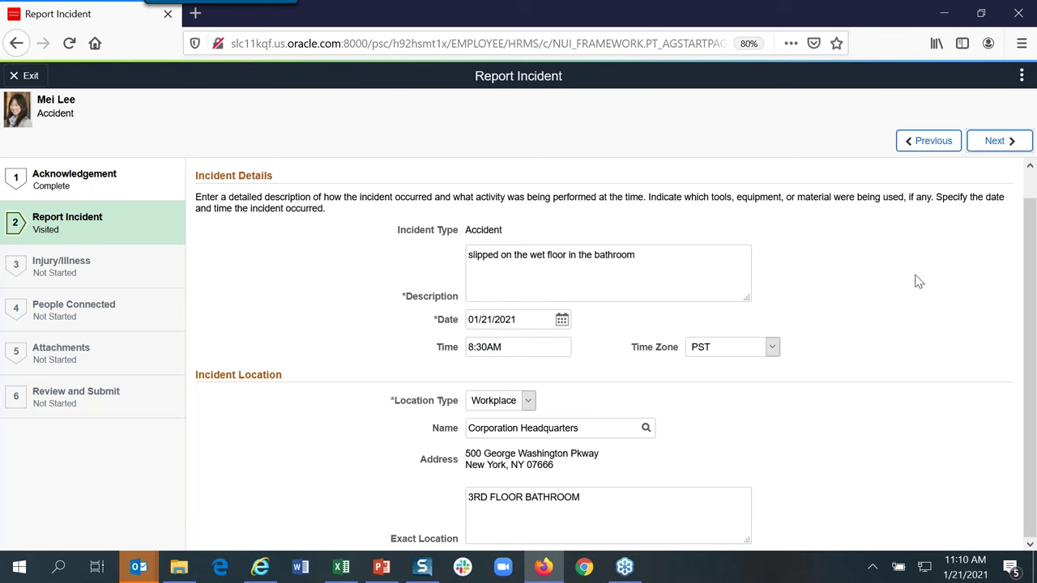
left_click(995, 141)
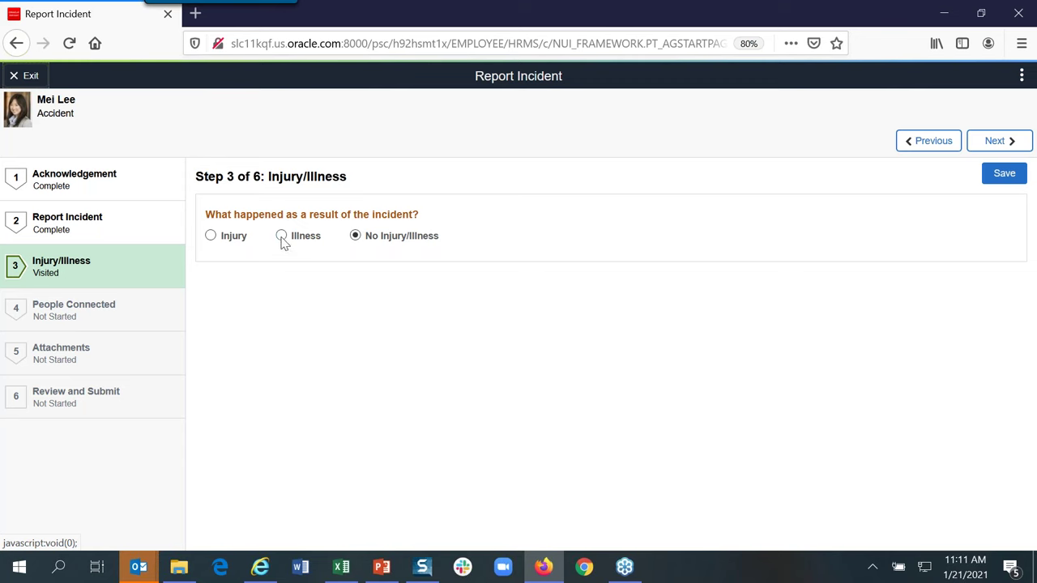
Step: Record an injury 'slipped an twisted my foot' with Medical Treatment and bring up the body-part lookup
left_click(211, 236)
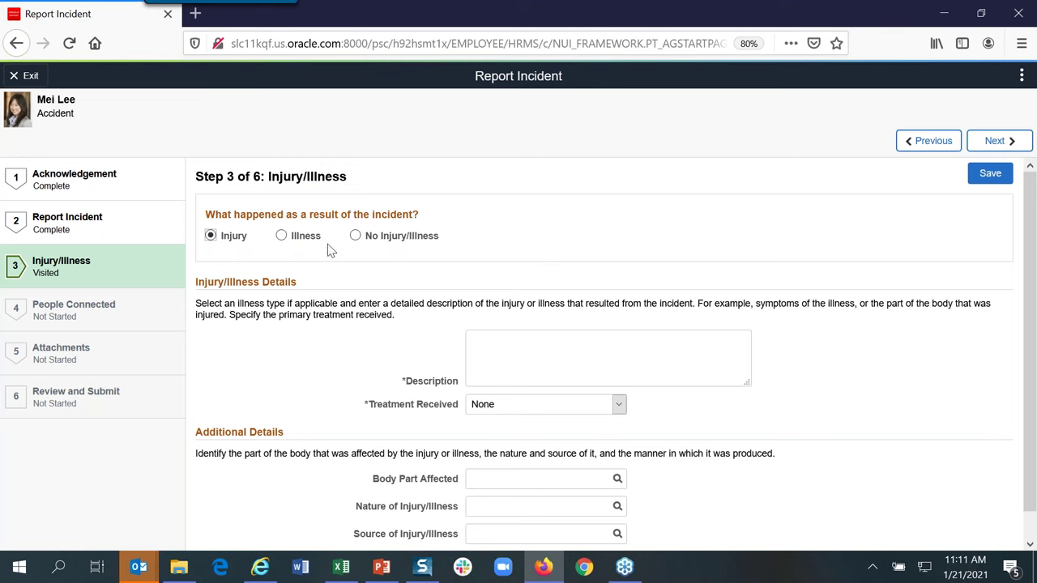
scroll(685, 345, "down", 1)
left_click(677, 336)
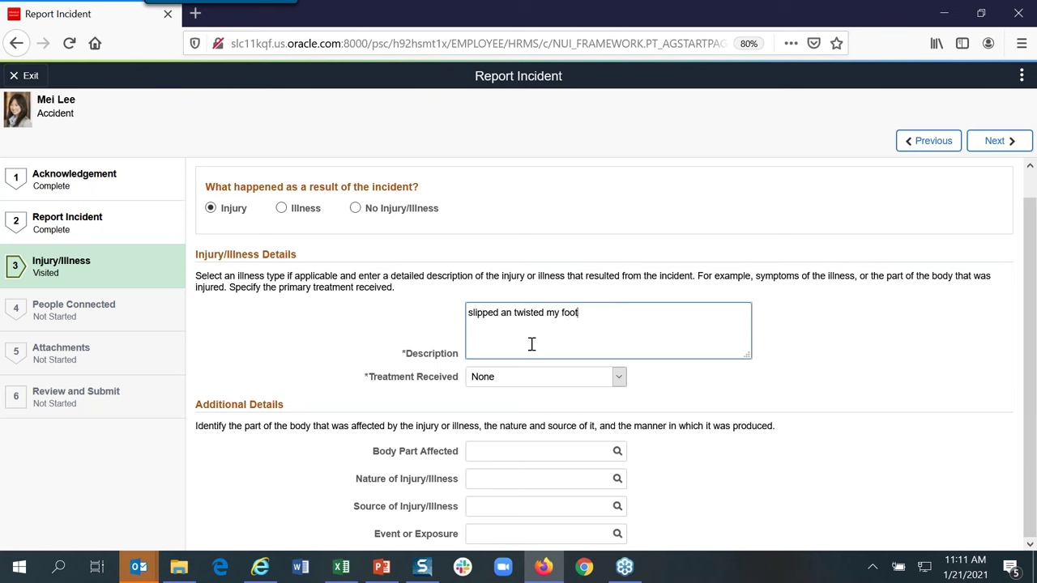
left_click(536, 382)
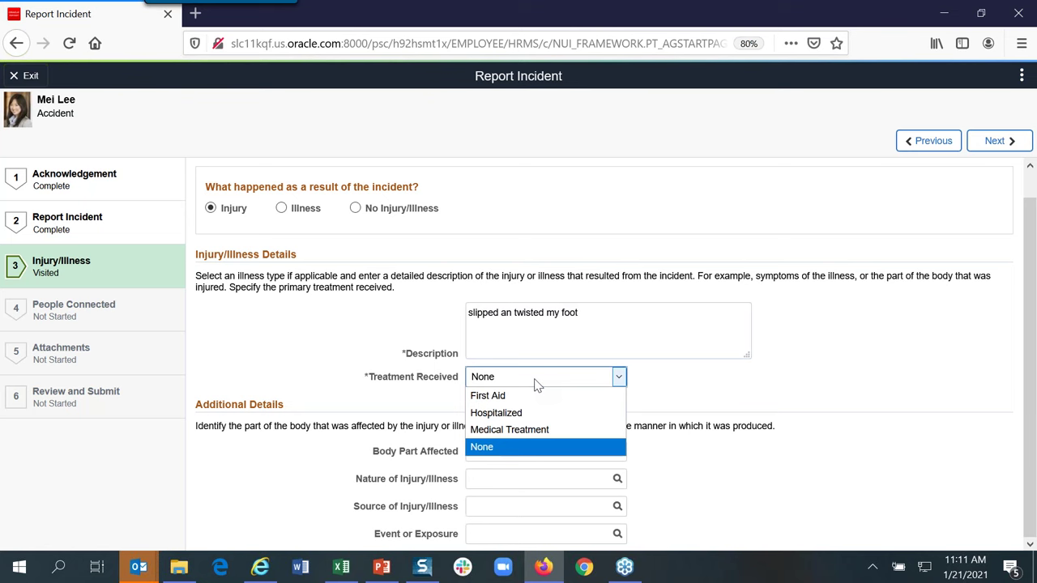
left_click(527, 434)
left_click(1008, 389)
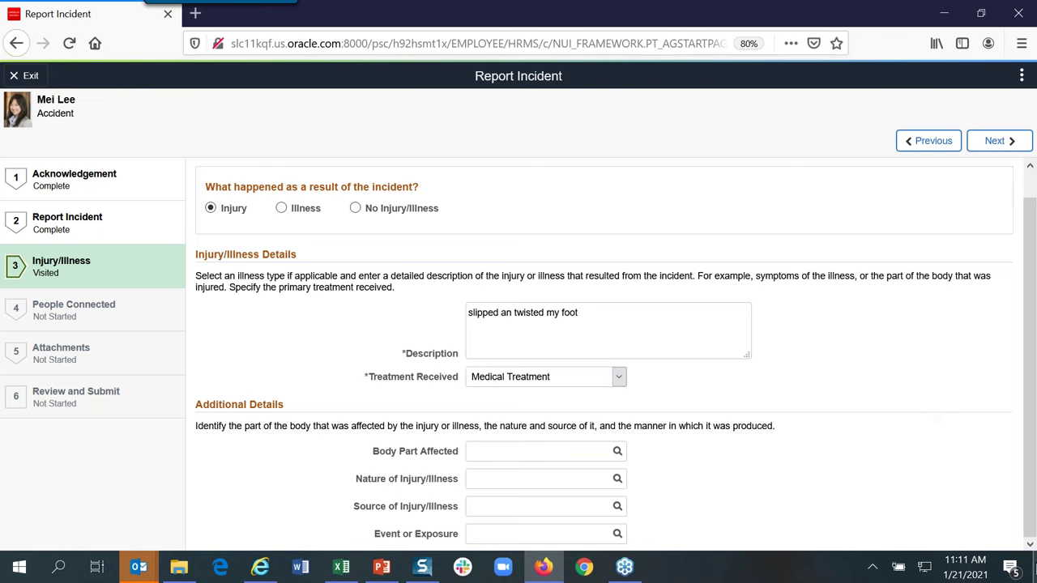
left_click(617, 452)
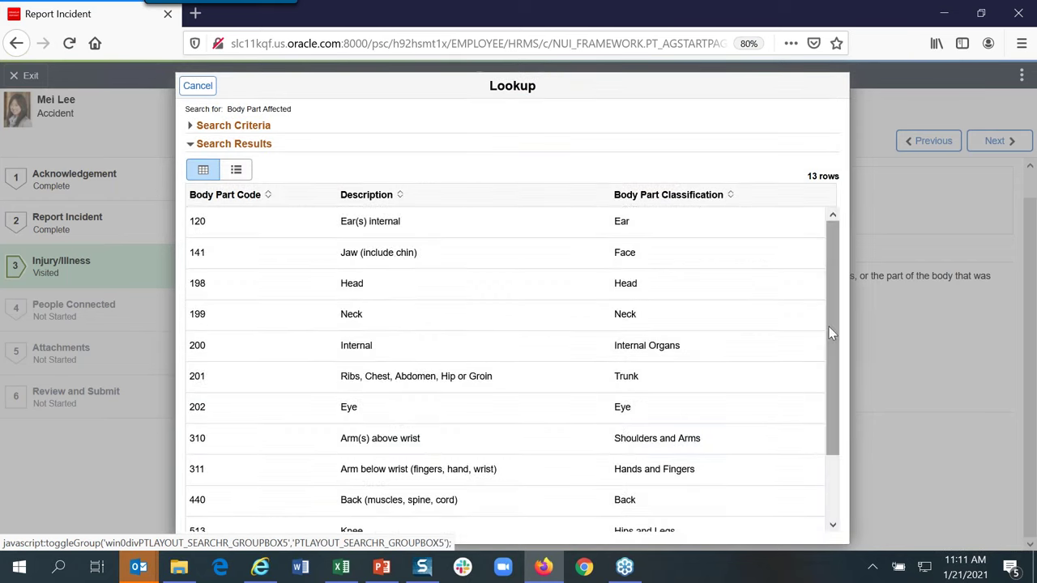
scroll(820, 405, "down", 2)
Step: Select Foot as the body part affected
left_click(651, 483)
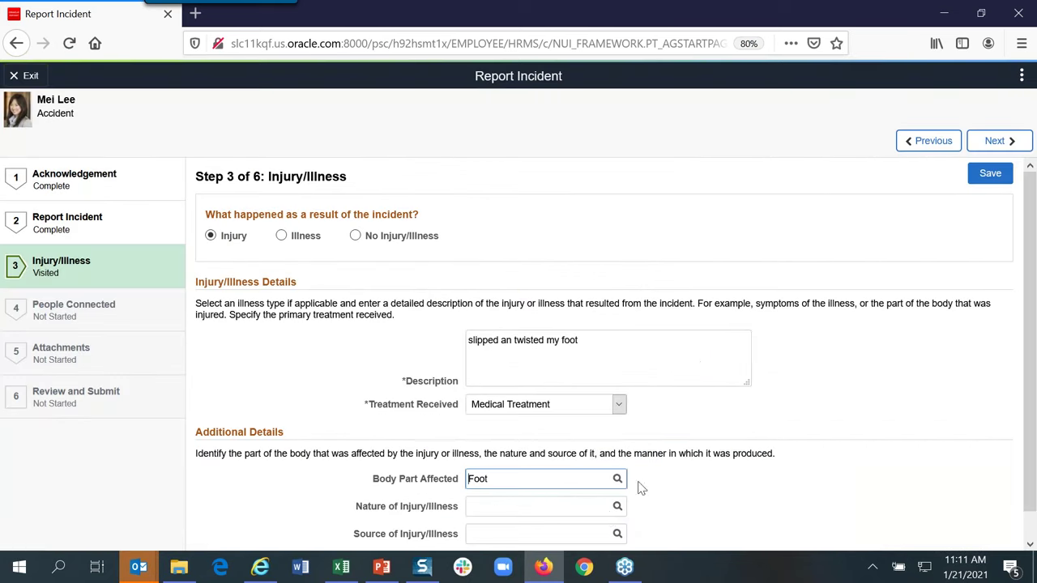
left_click(617, 506)
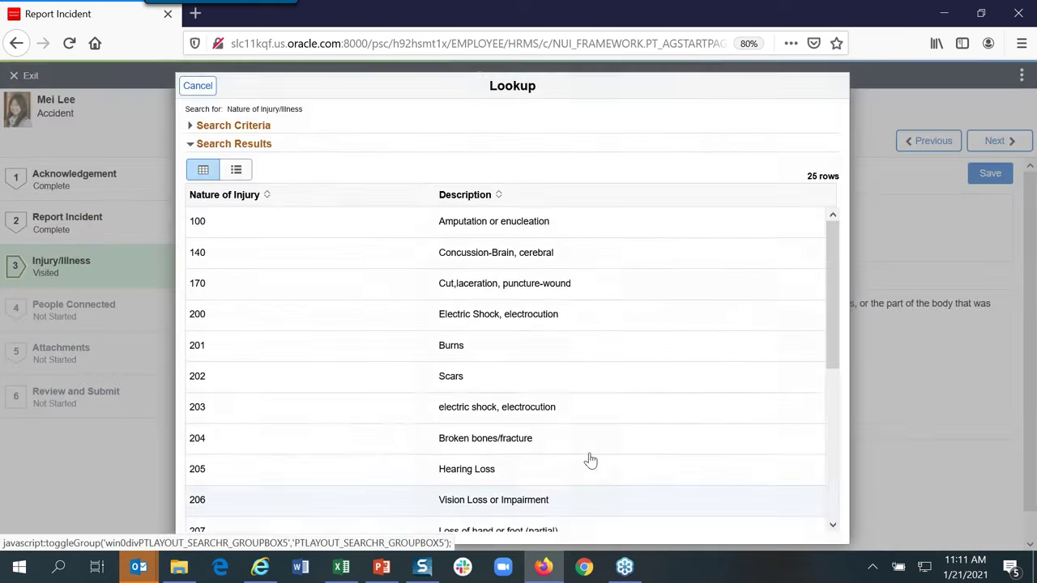
left_click_drag(838, 338, 808, 474)
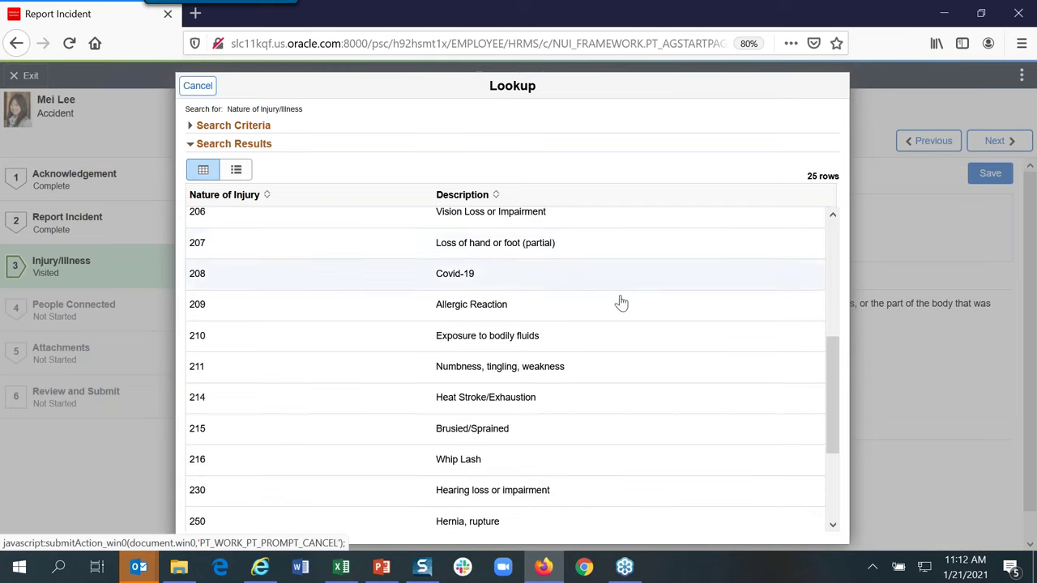
left_click_drag(834, 425, 830, 461)
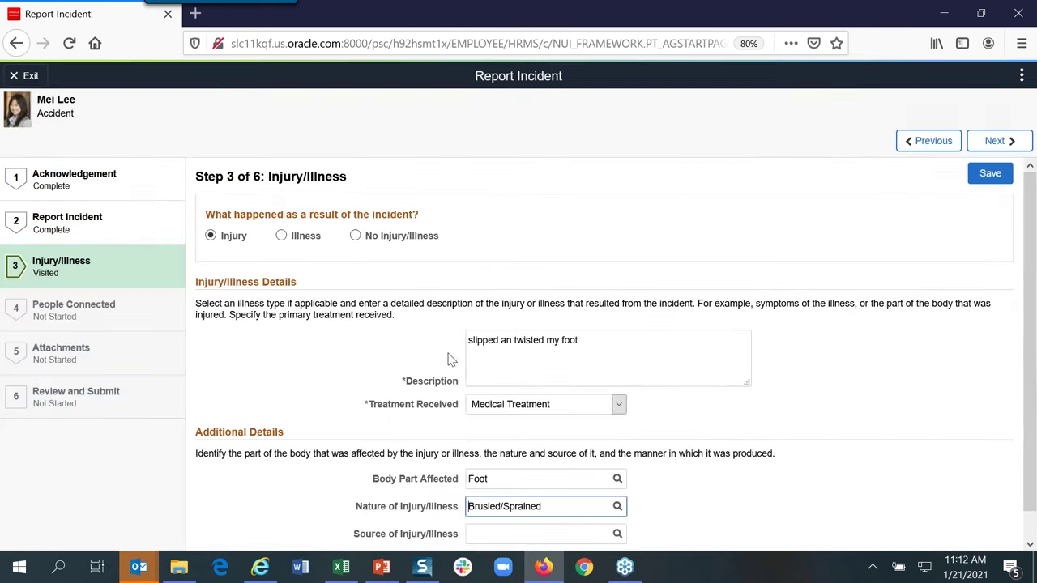
scroll(717, 491, "down", 1)
Step: Set the injury source to 'Wet, Icy, Slippery floor' and advance to the People Connected step
left_click(618, 507)
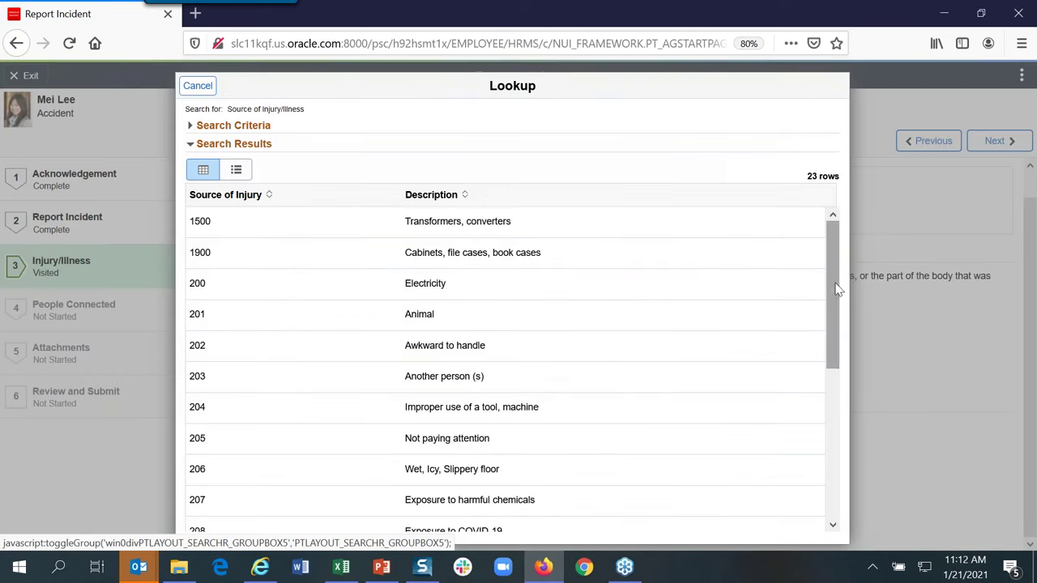
left_click_drag(834, 290, 819, 268)
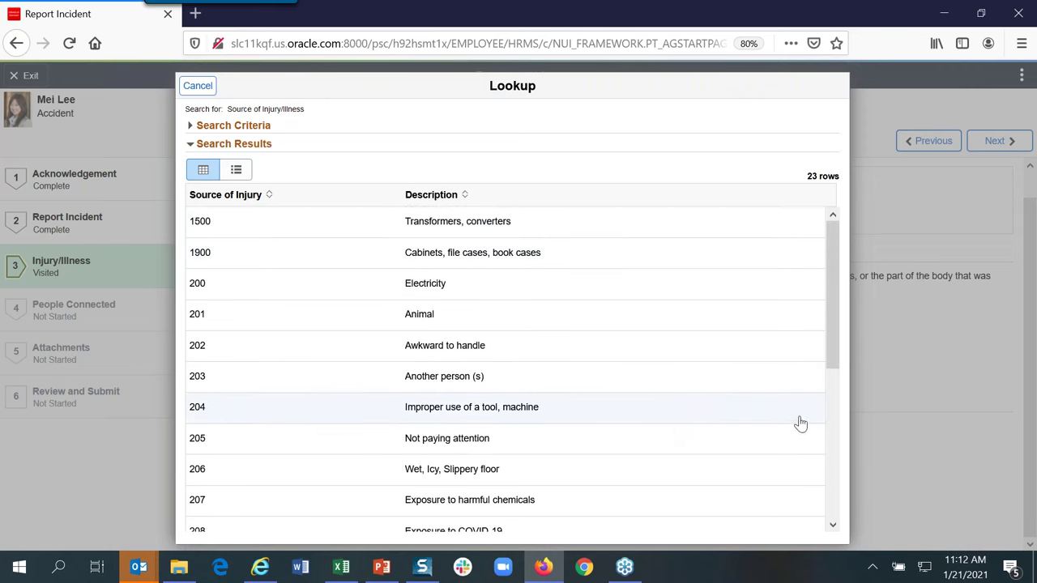
left_click_drag(835, 324, 820, 476)
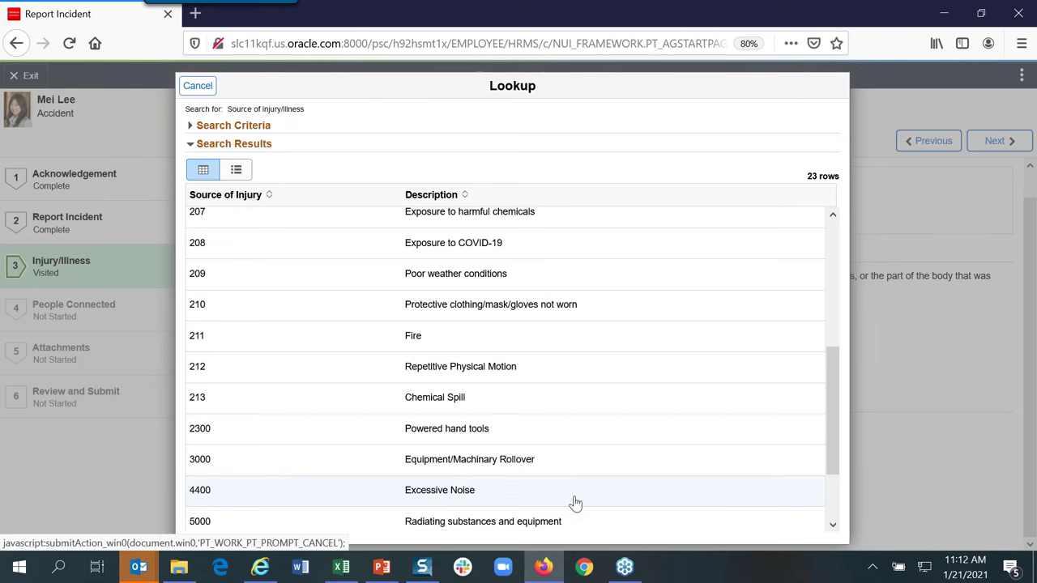
left_click_drag(836, 412, 822, 332)
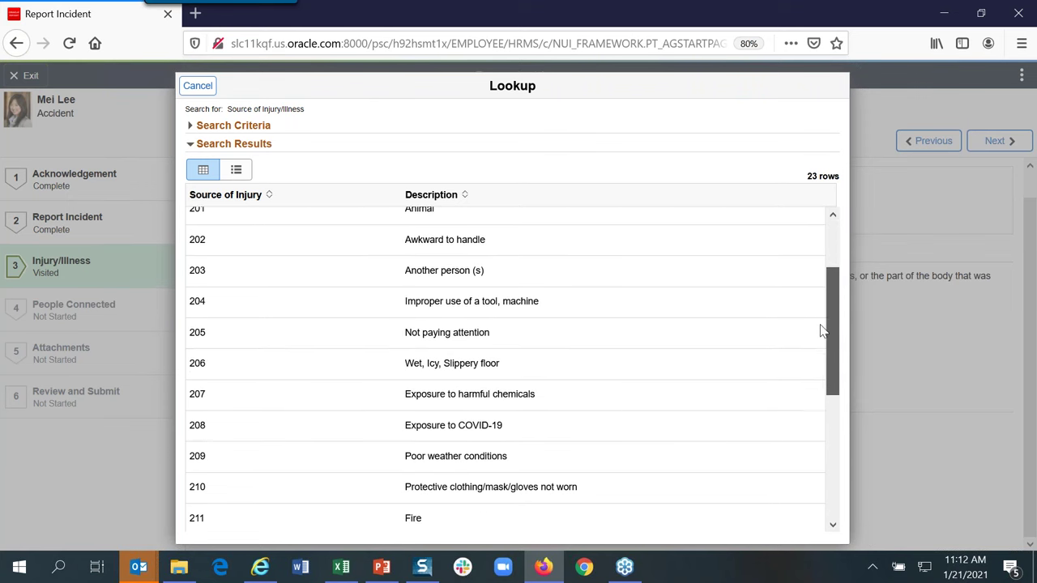
left_click(486, 373)
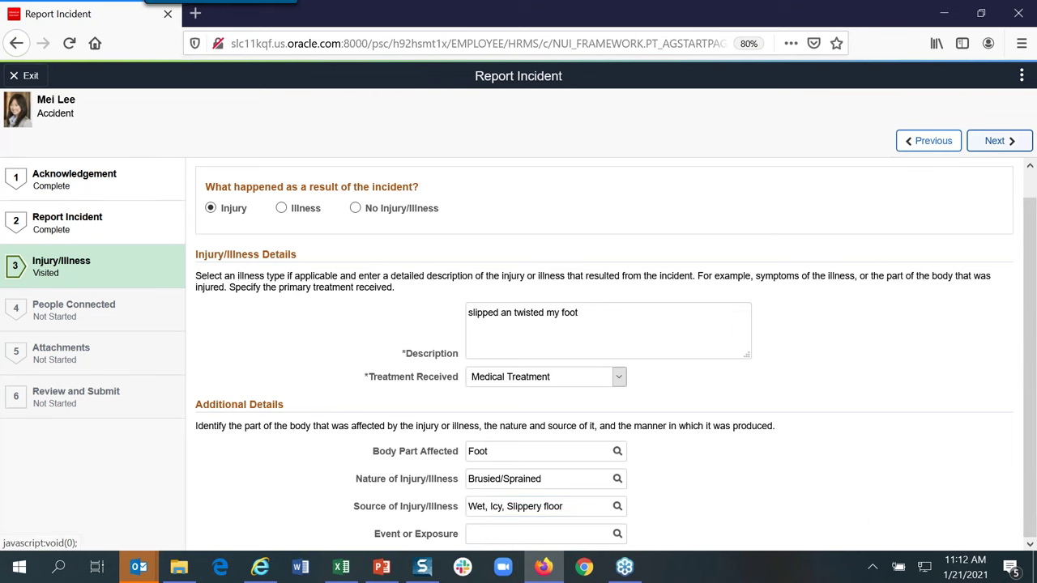
left_click(997, 141)
left_click(285, 279)
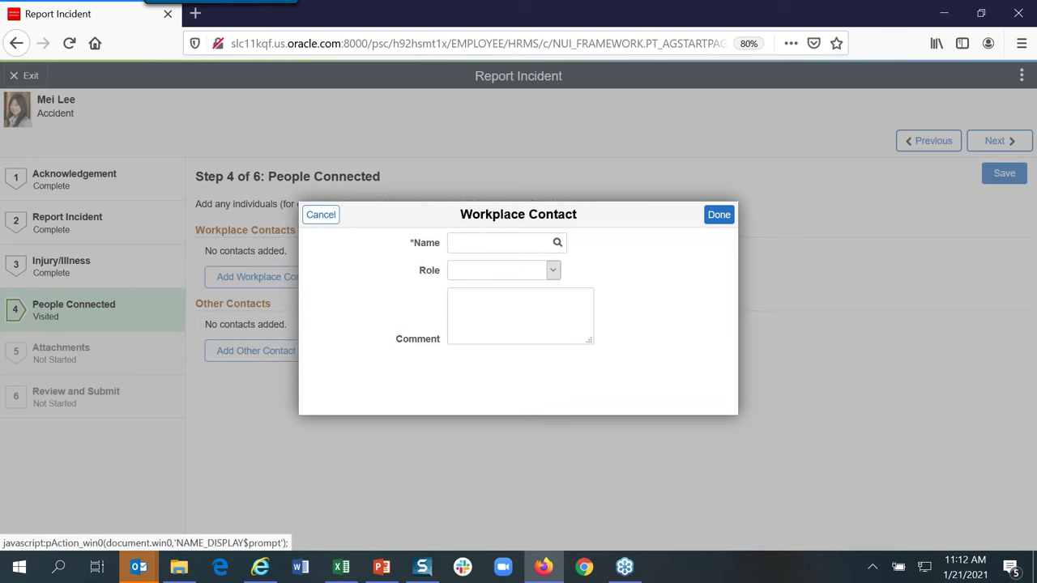
Step: Find a coworker by last-name search and add them as a Witness workplace contact
left_click(557, 243)
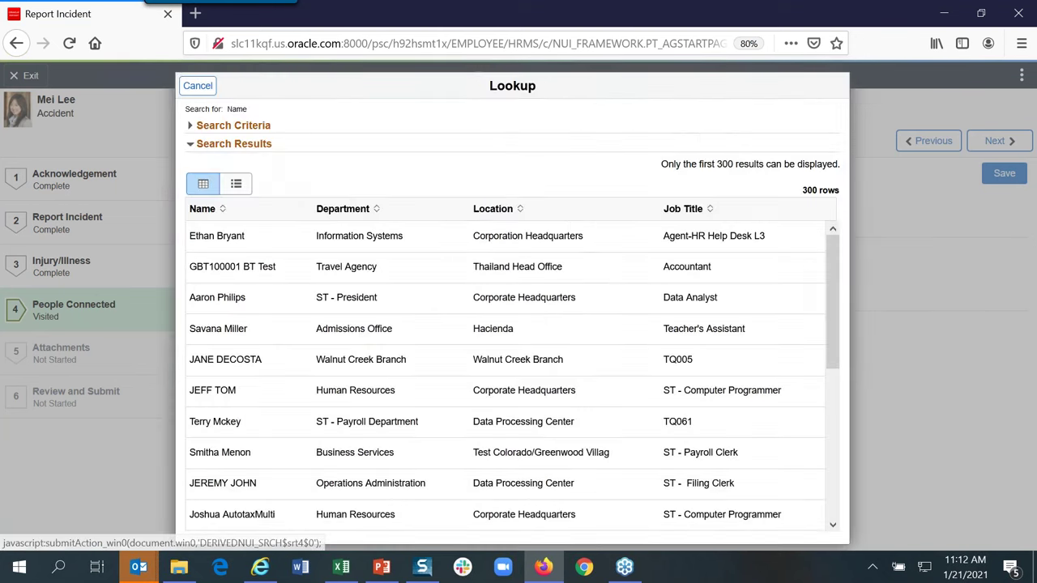
left_click(242, 143)
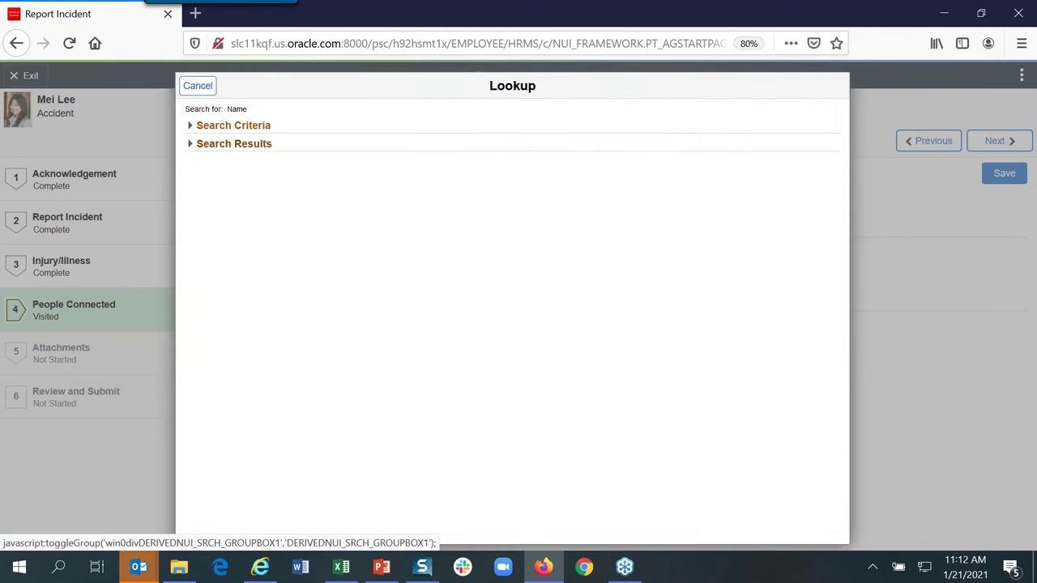
left_click(233, 126)
left_click(449, 179)
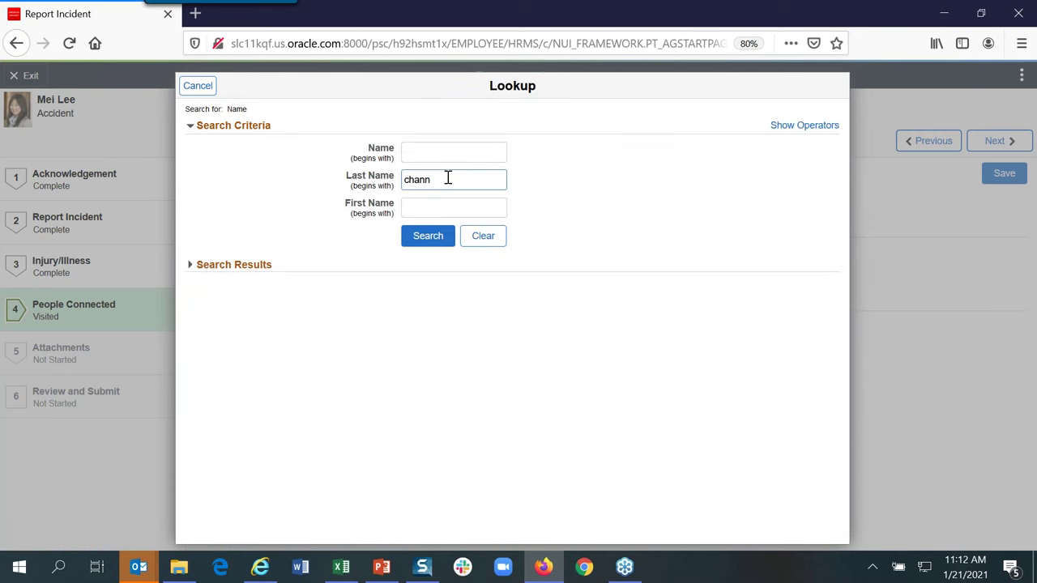
left_click(426, 235)
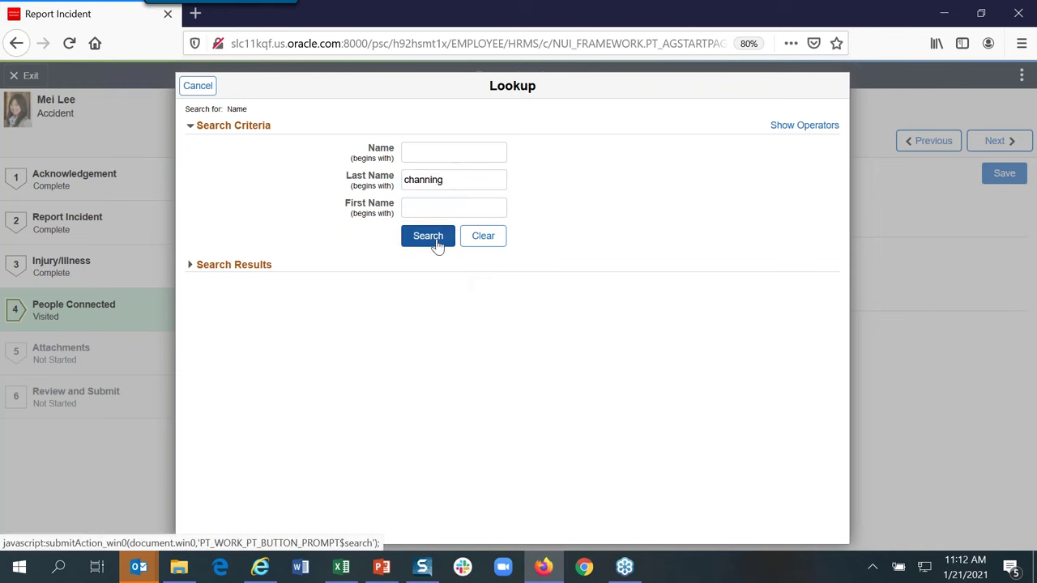
left_click(275, 256)
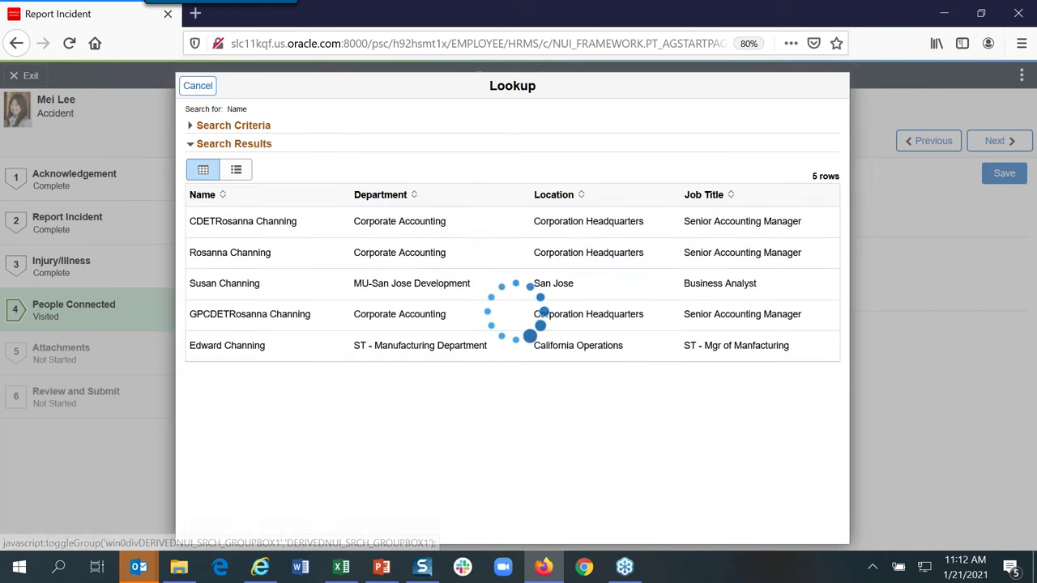
left_click(553, 270)
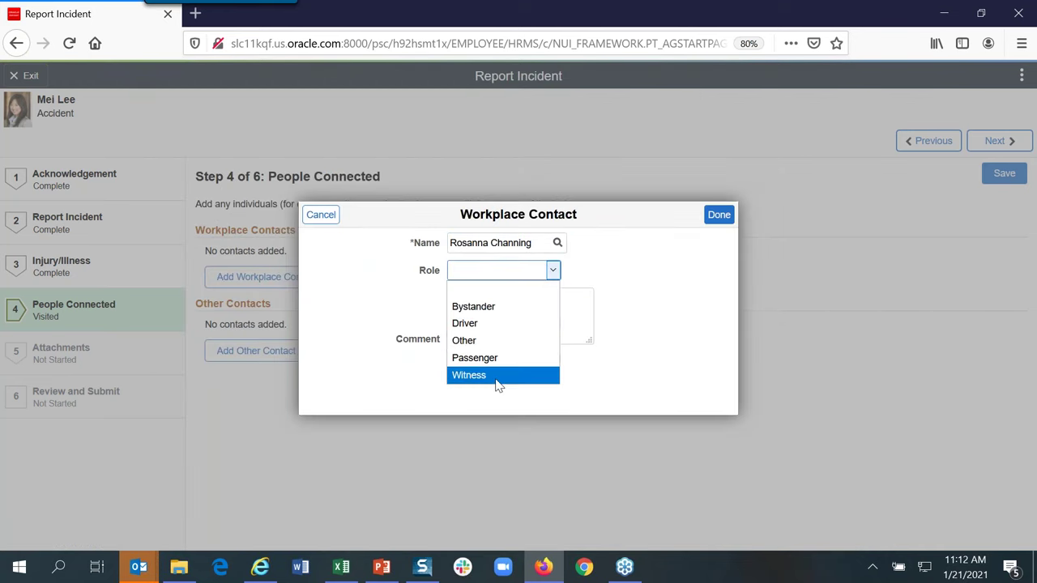
left_click(495, 377)
left_click(500, 300)
left_click(725, 211)
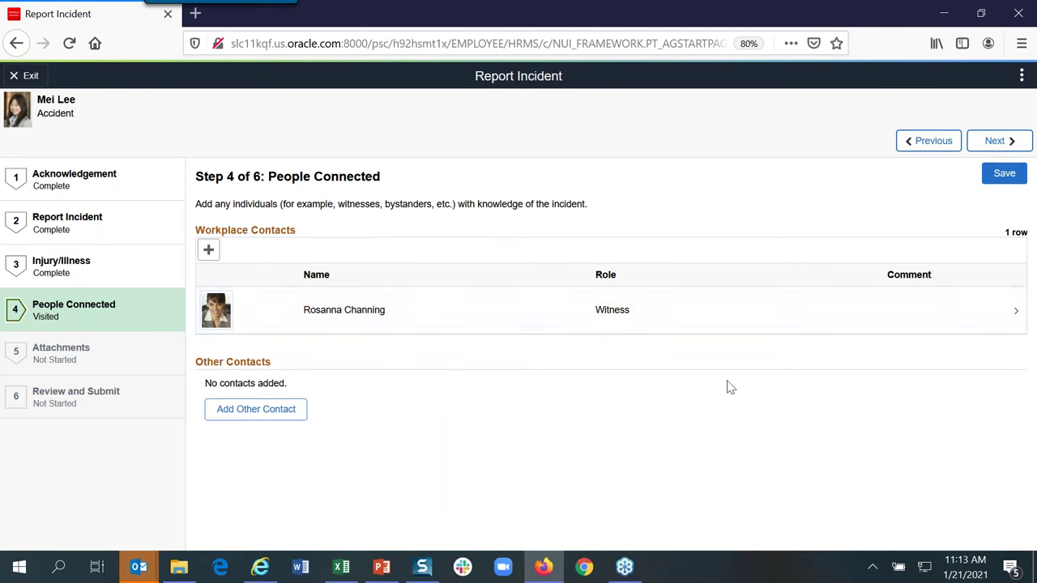
Step: Add an outside person's first and last name as a Witness under Other Contacts, then go to Attachments
left_click(235, 417)
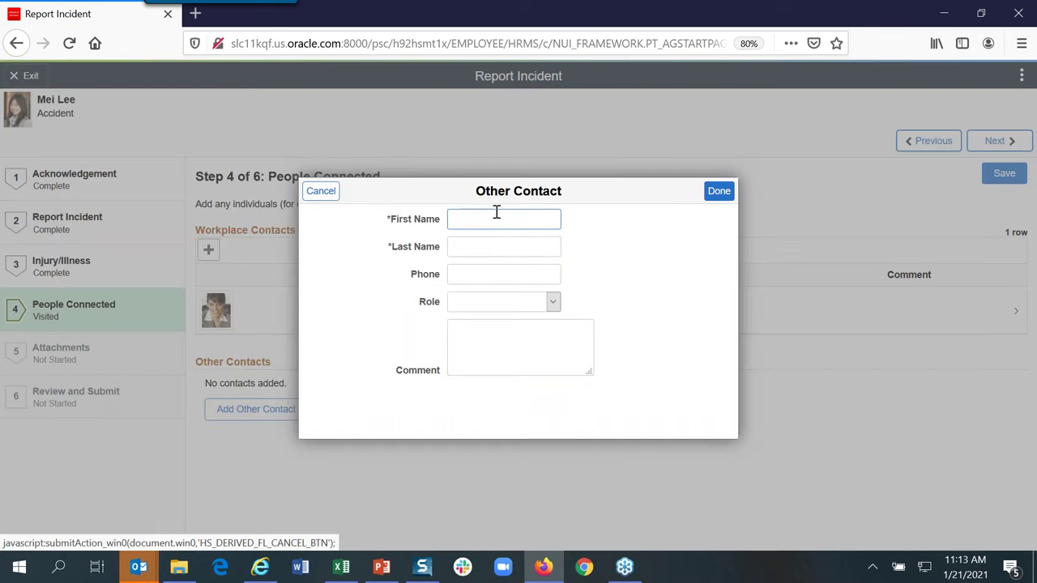
left_click(545, 214)
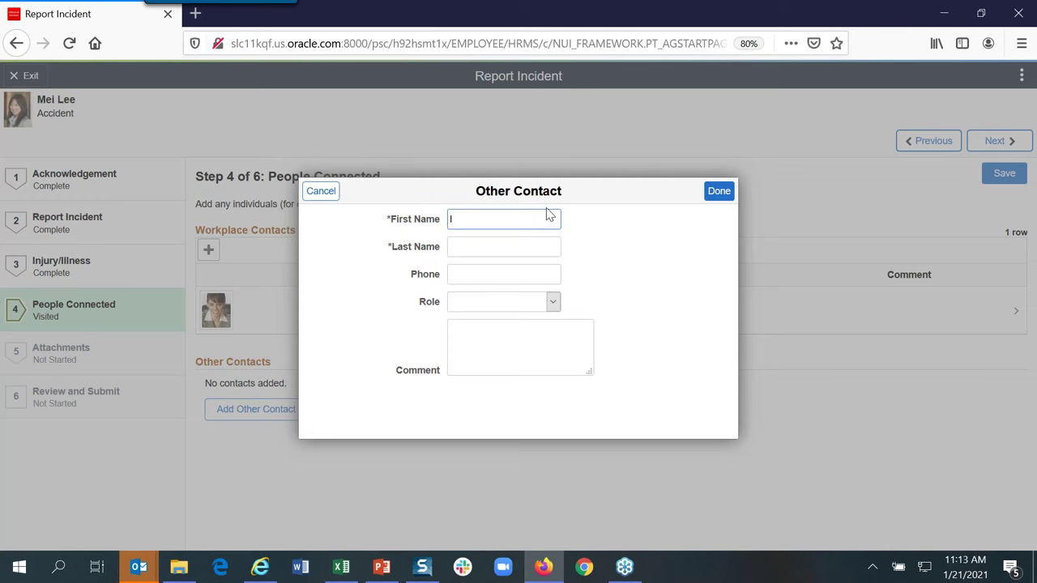
key("Tab")
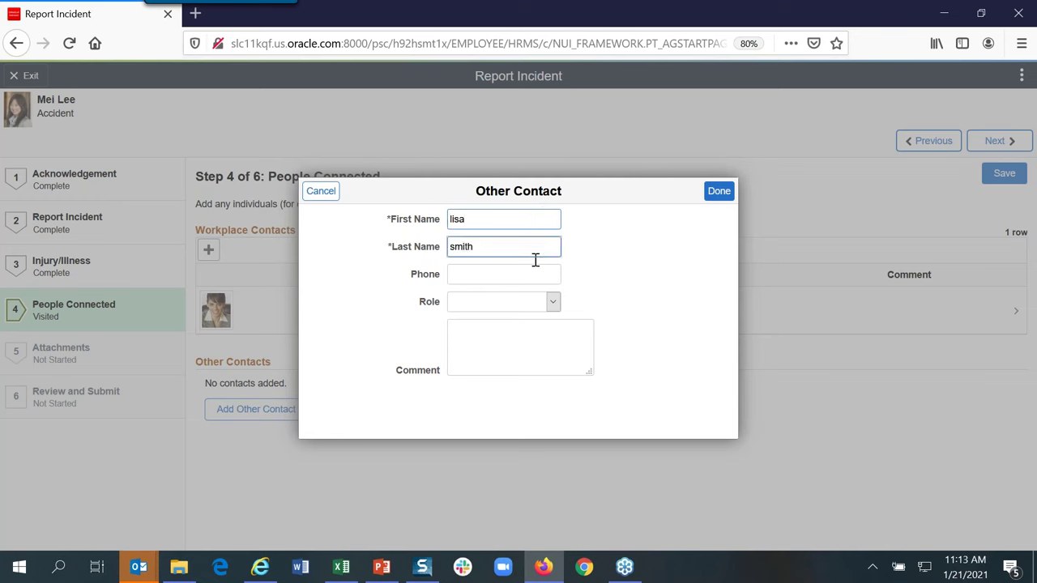
left_click(537, 301)
left_click(497, 405)
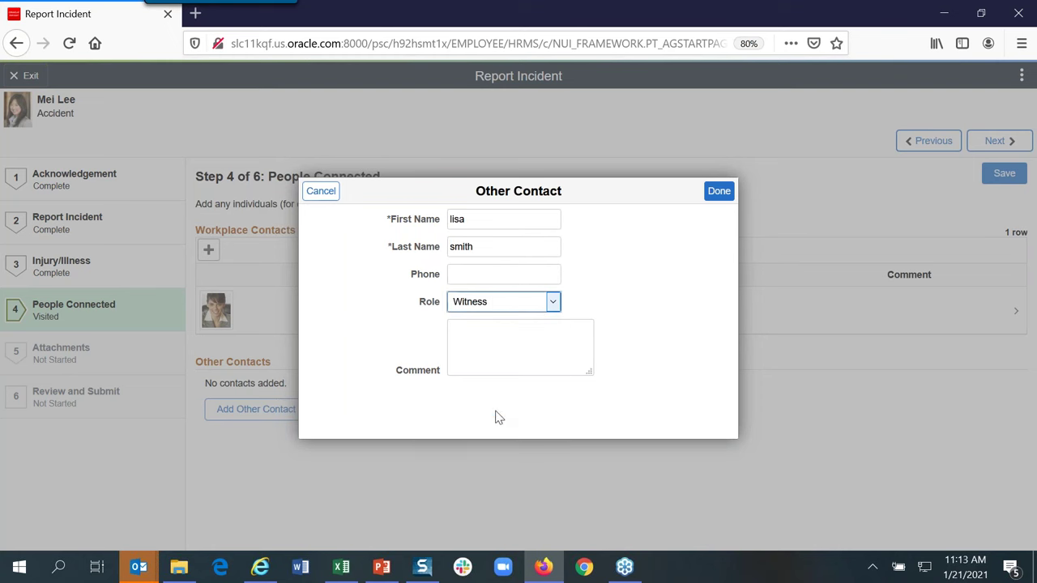
left_click(512, 342)
left_click(717, 193)
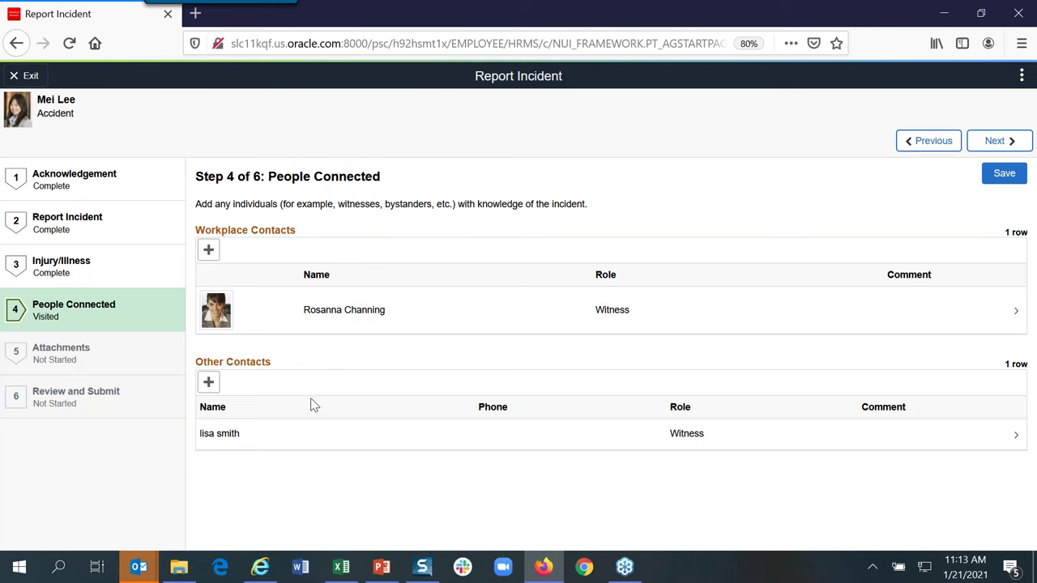
left_click(1003, 140)
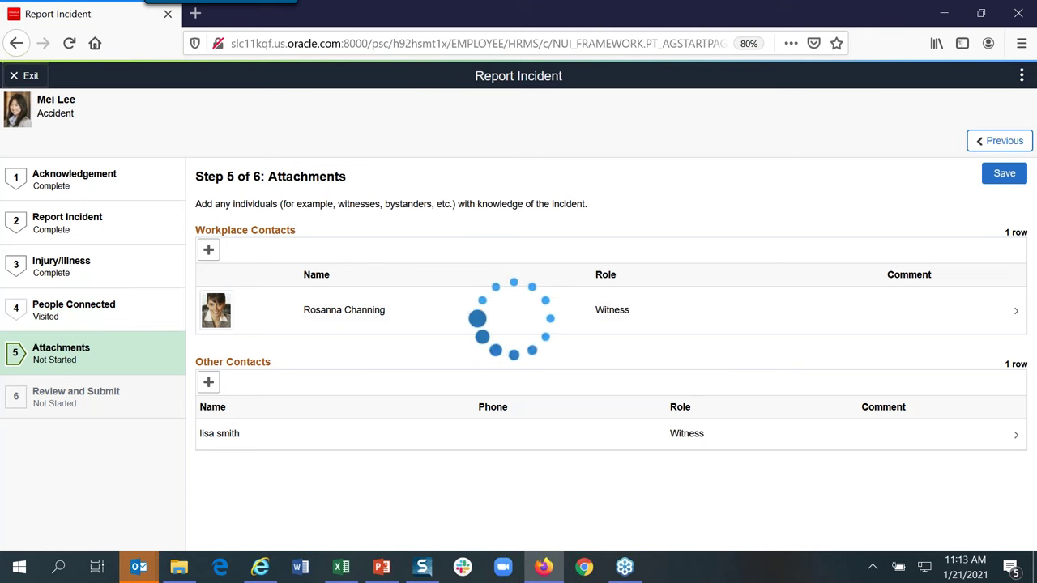
Step: Upload oracle\jacksonville.jpg from this computer as an incident attachment
left_click(247, 270)
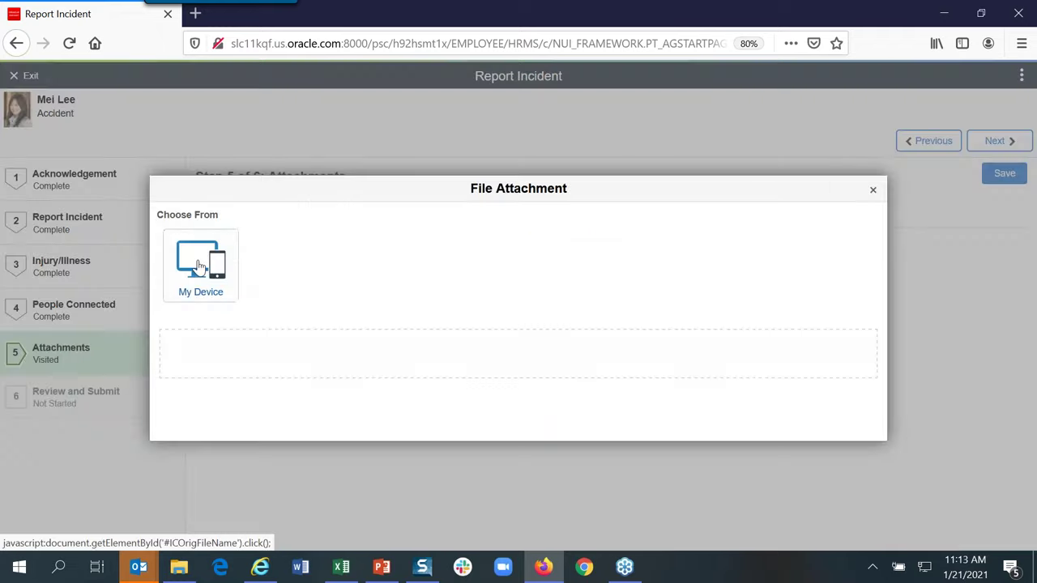
left_click(200, 268)
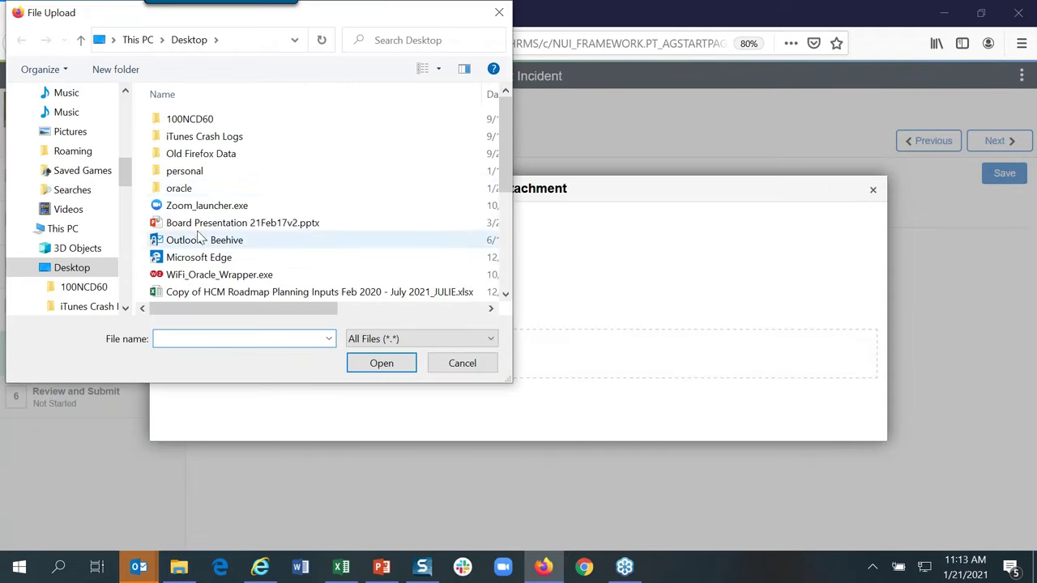
scroll(497, 265, "down", 4)
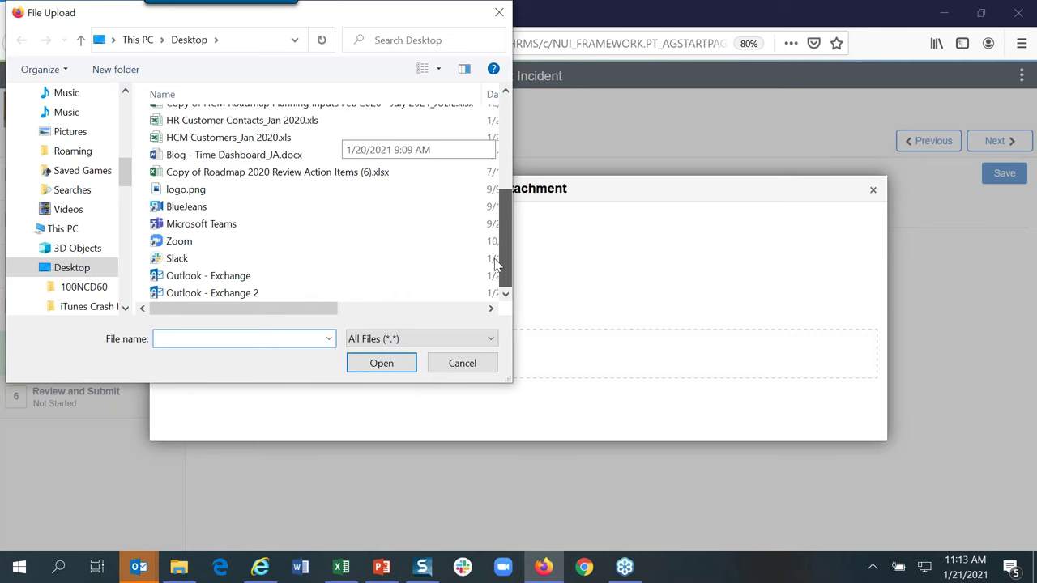
left_click_drag(497, 265, 491, 136)
double_click(191, 188)
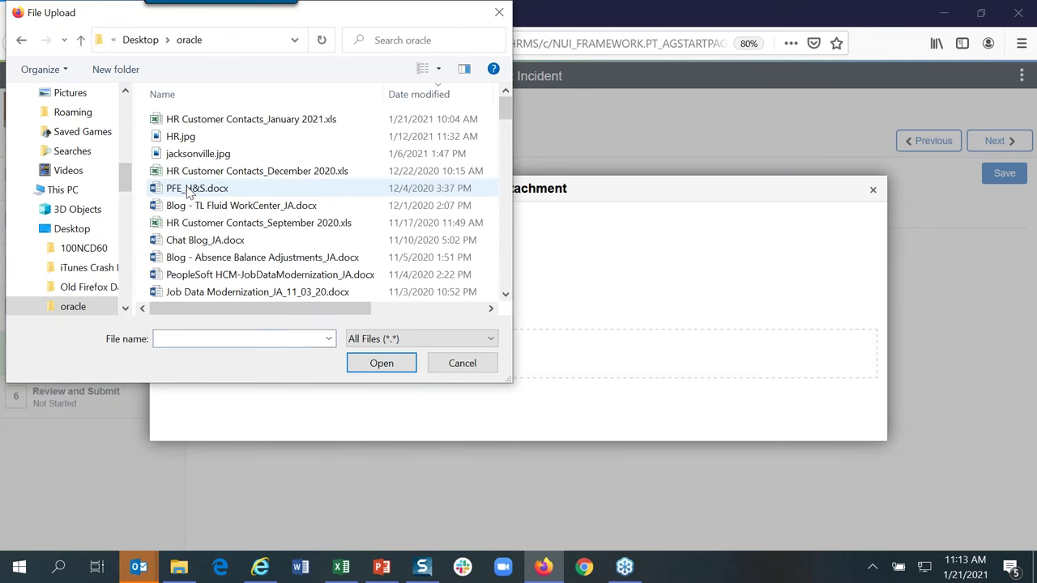
double_click(197, 155)
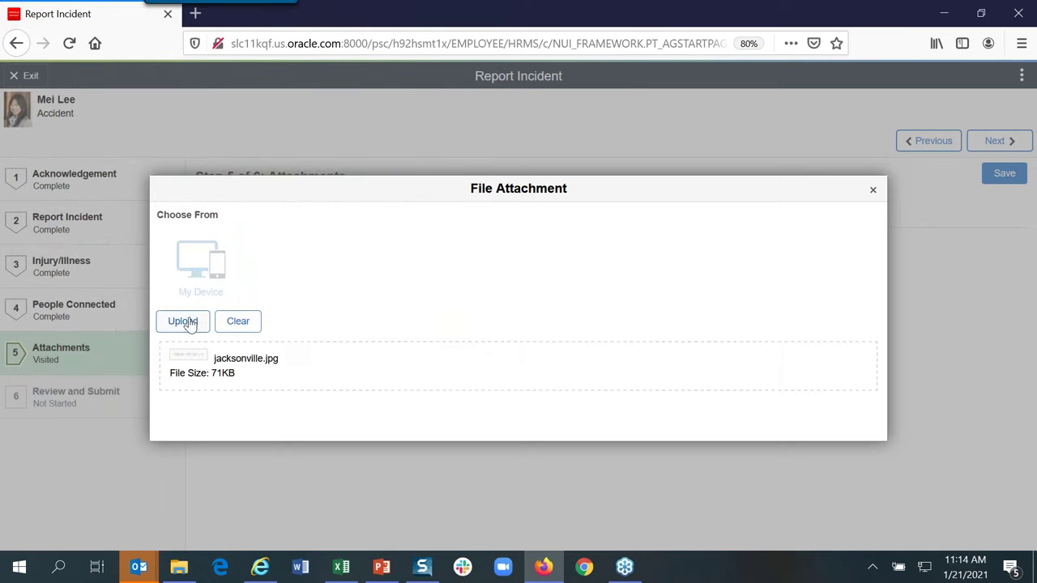
left_click(186, 321)
left_click(866, 192)
Step: Describe the attachment as 'dr note', save, and advance to Review and Submit
left_click(470, 308)
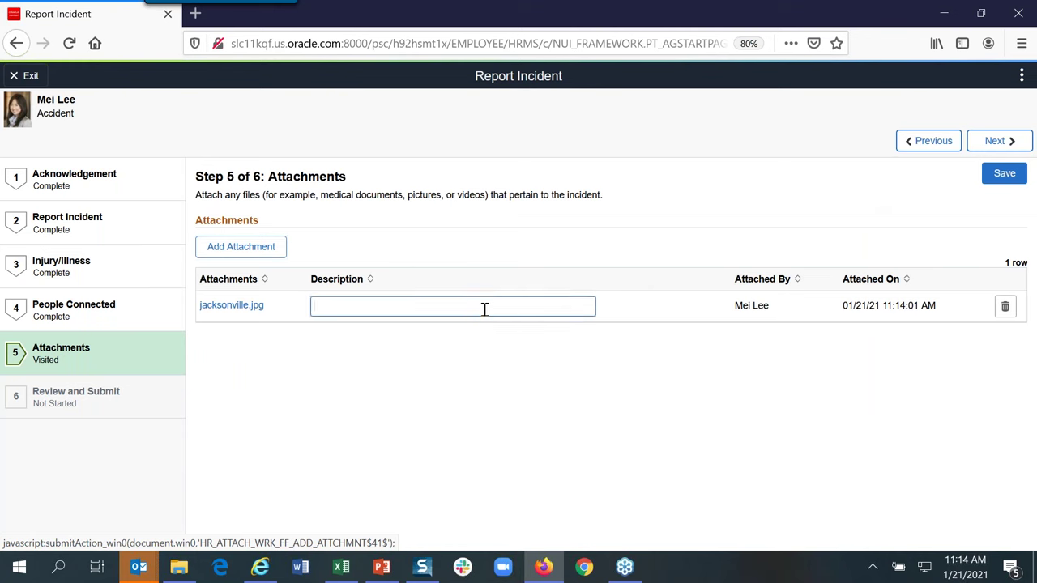
type("dr note")
left_click(1003, 173)
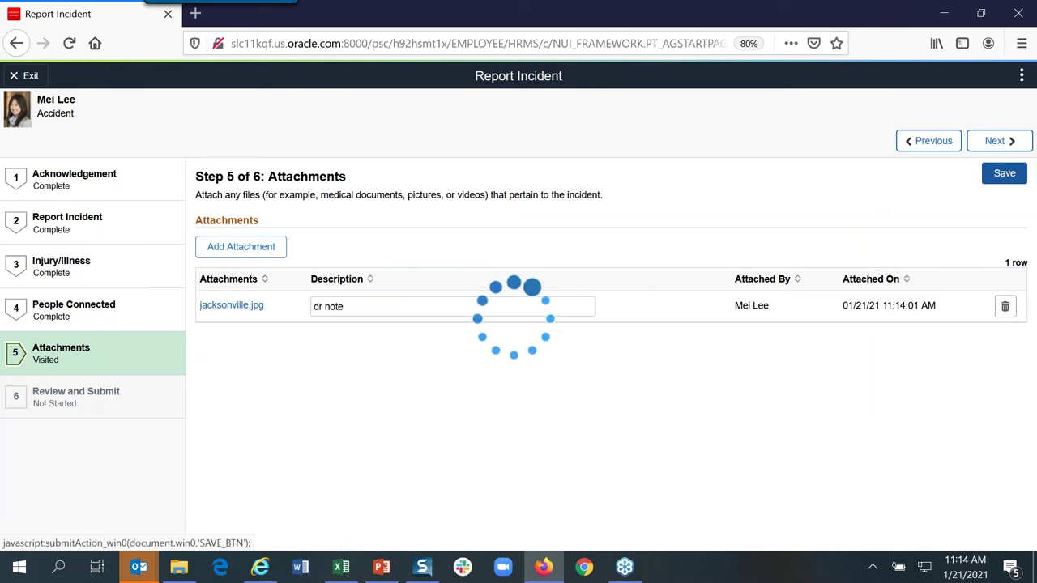
left_click(1008, 148)
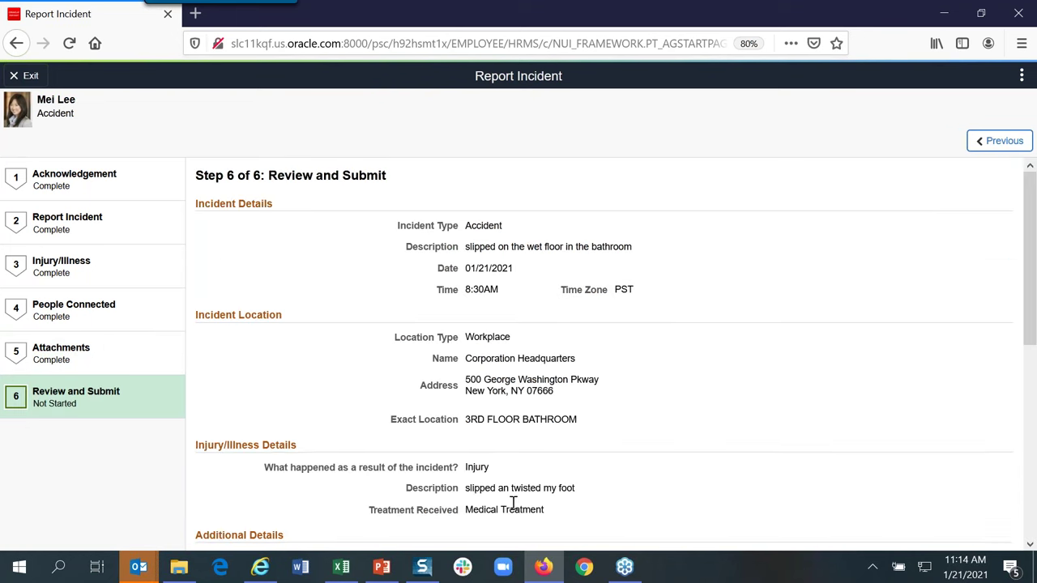
Step: Submit the Accident report and confirm, so 70000126 shows as Submitted in My Incidents
left_click_drag(1030, 291, 996, 208)
left_click(1001, 142)
left_click(486, 333)
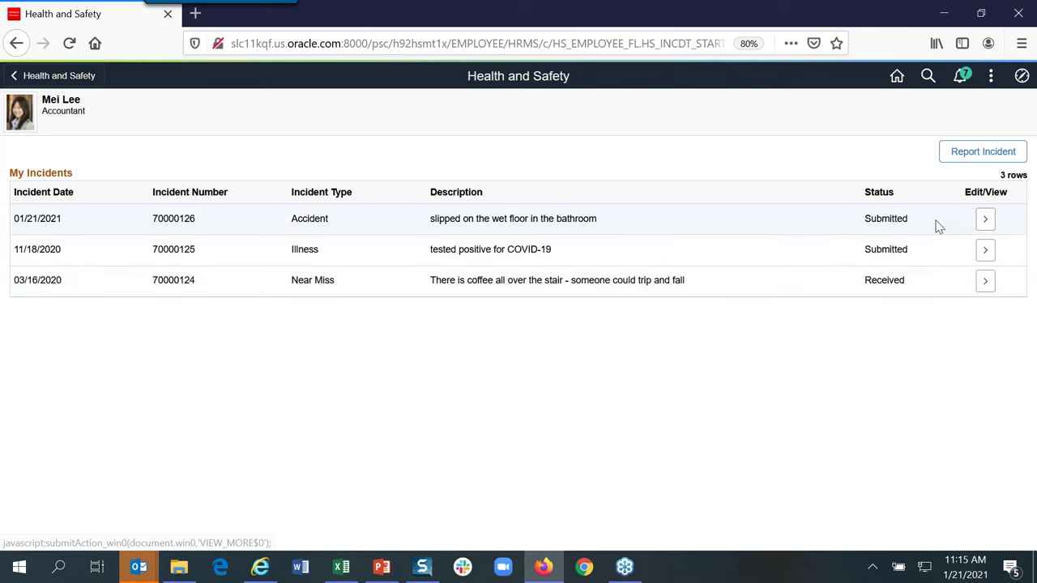
Step: Sign out of the employee session, sign in with the manager's user ID and password, and decline Firefox's login save
left_click(991, 76)
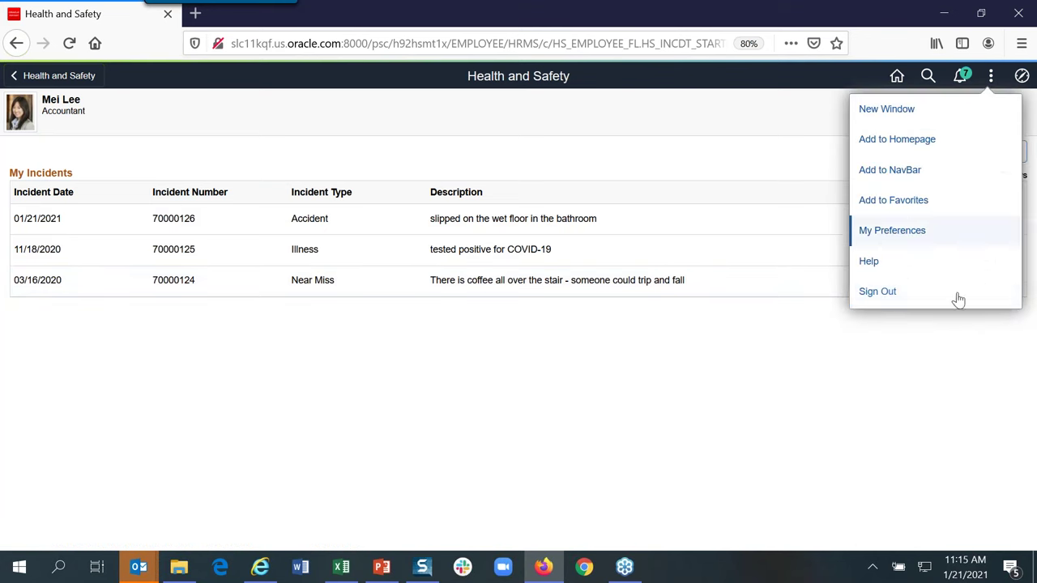
left_click(878, 292)
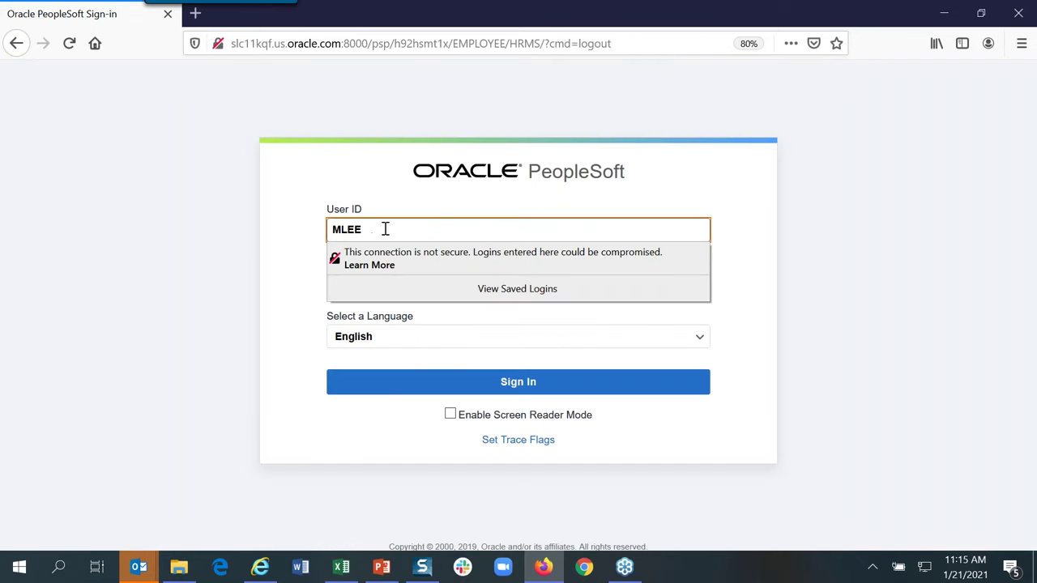
double_click(385, 230)
type("RCHANNING")
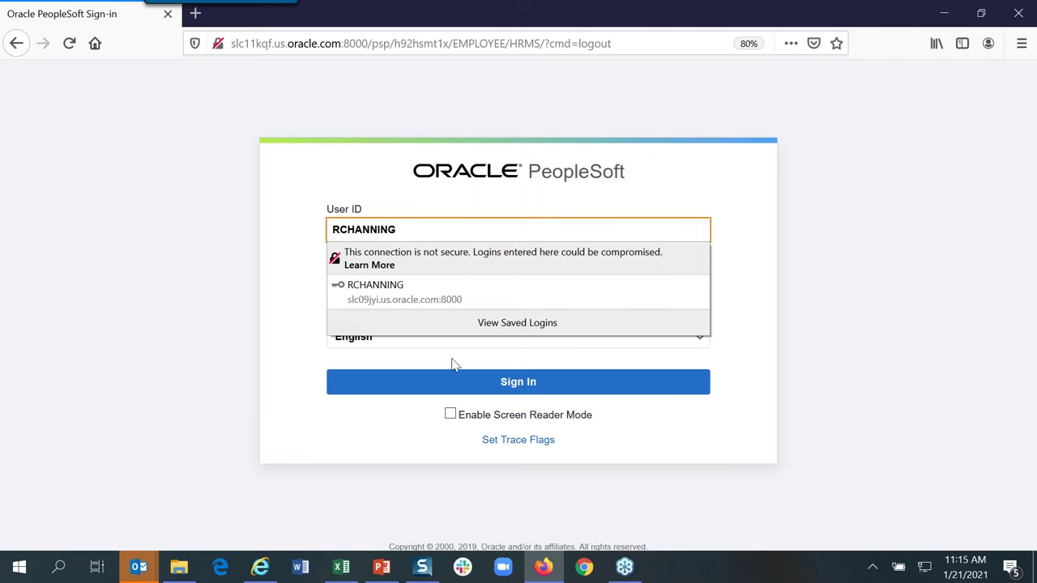
left_click(736, 322)
left_click(442, 288)
type("••••••••")
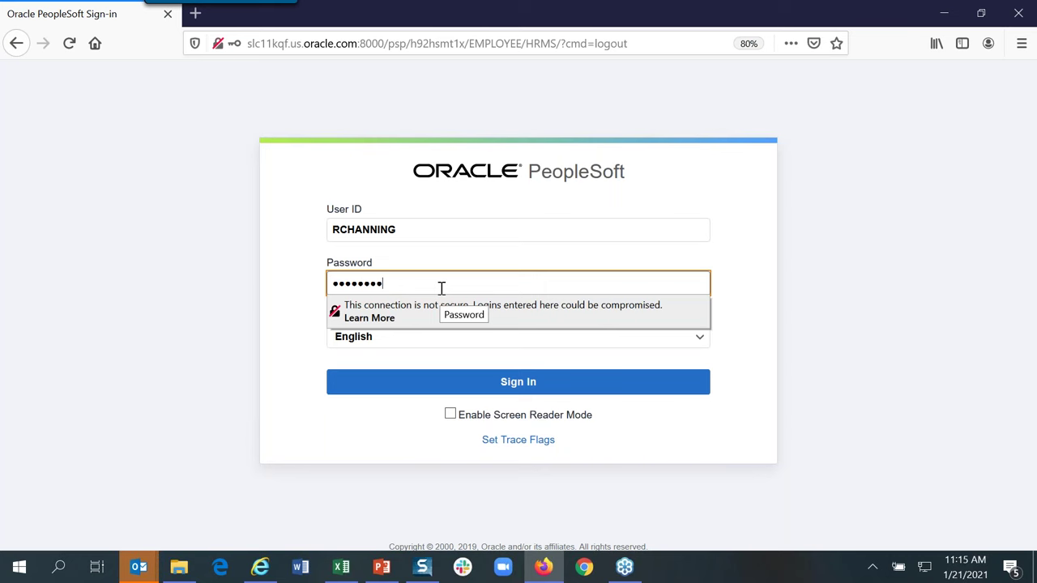
type("•")
left_click(511, 387)
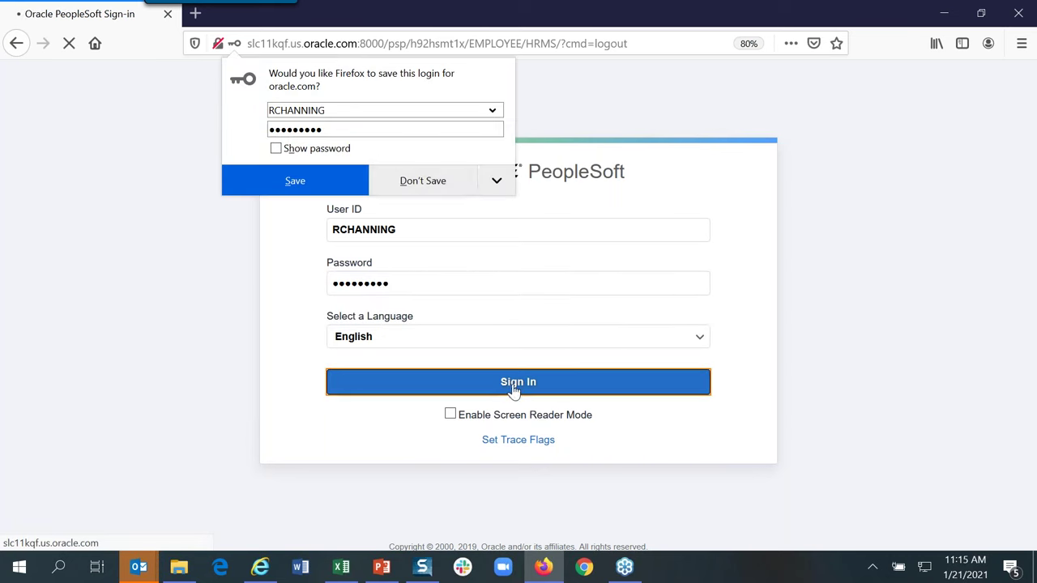
left_click(461, 179)
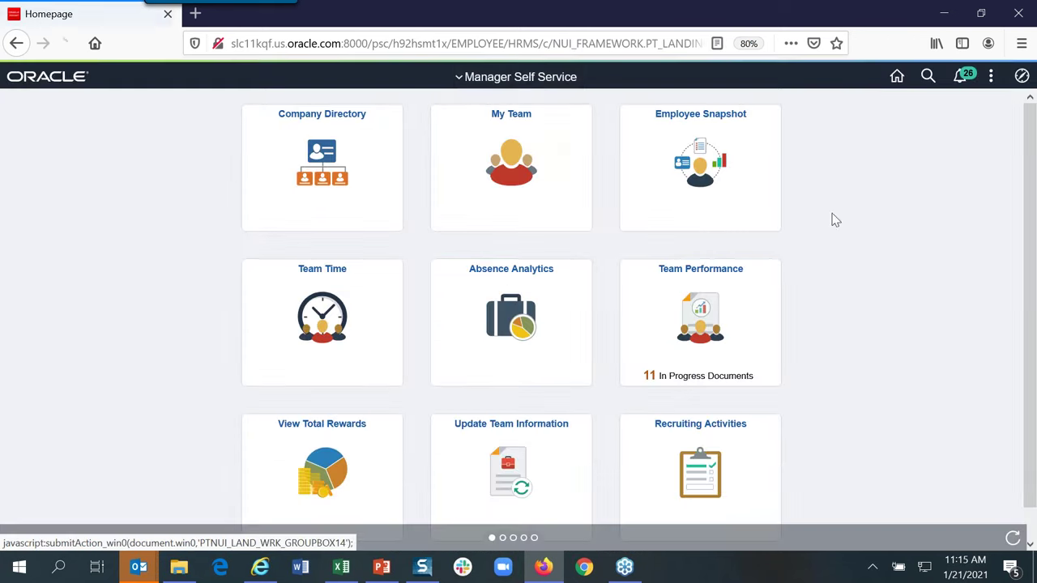
Step: Switch to the Workforce Administrator homepage and list pending Incident Report approvals (70000125, 70000126)
left_click(519, 77)
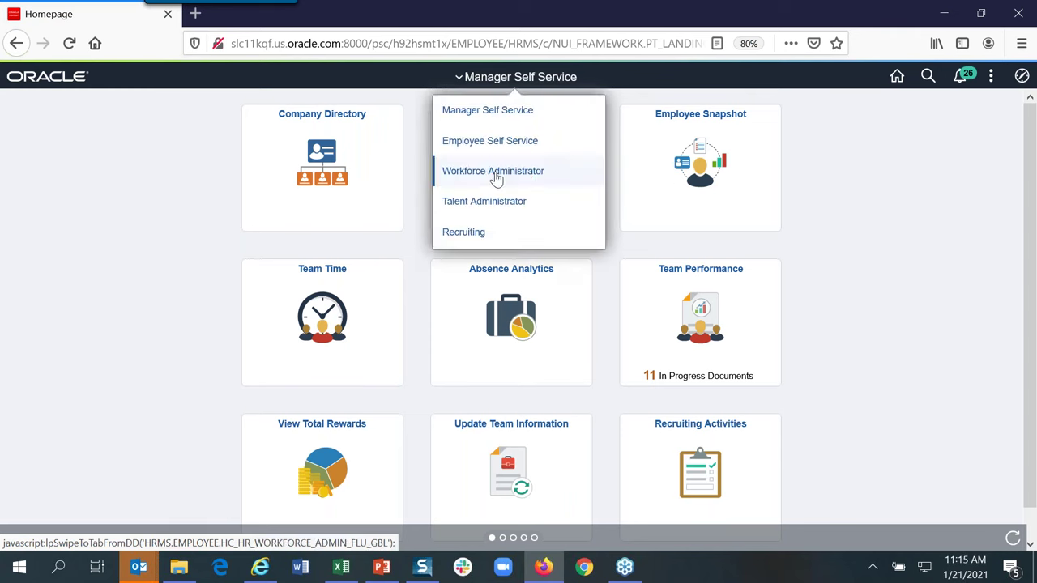
left_click(497, 179)
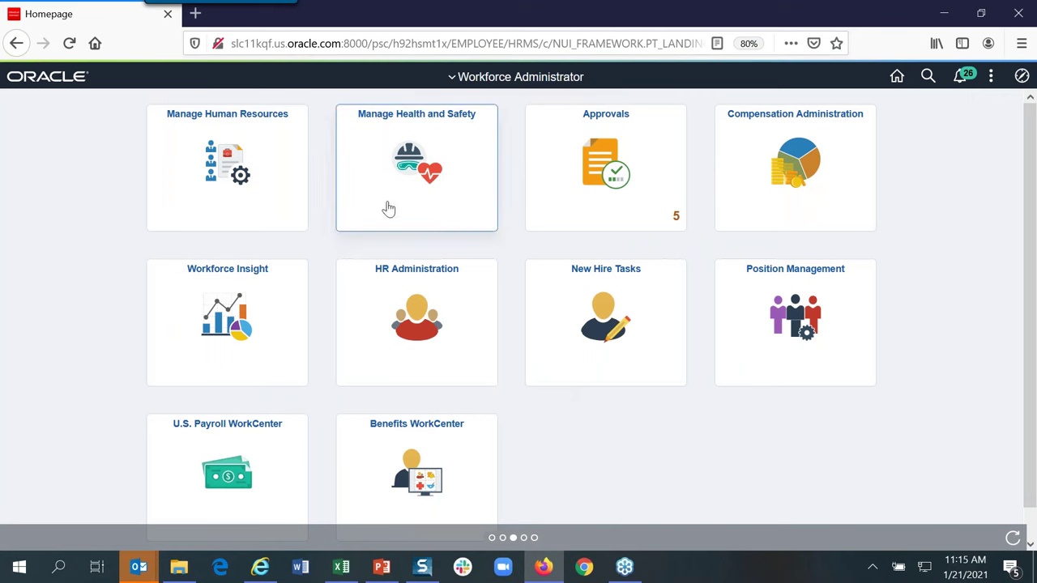
left_click(573, 156)
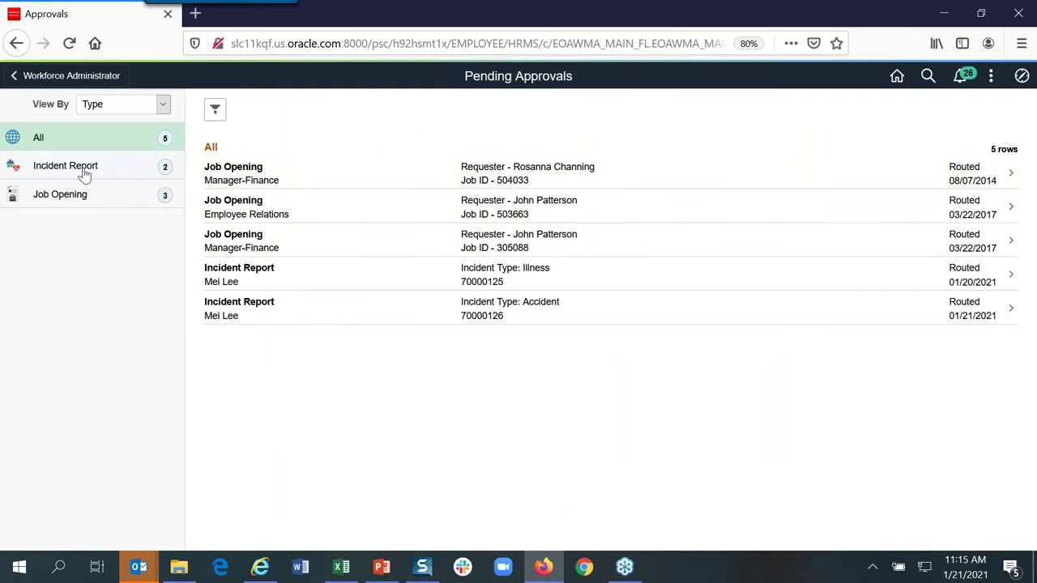
left_click(83, 172)
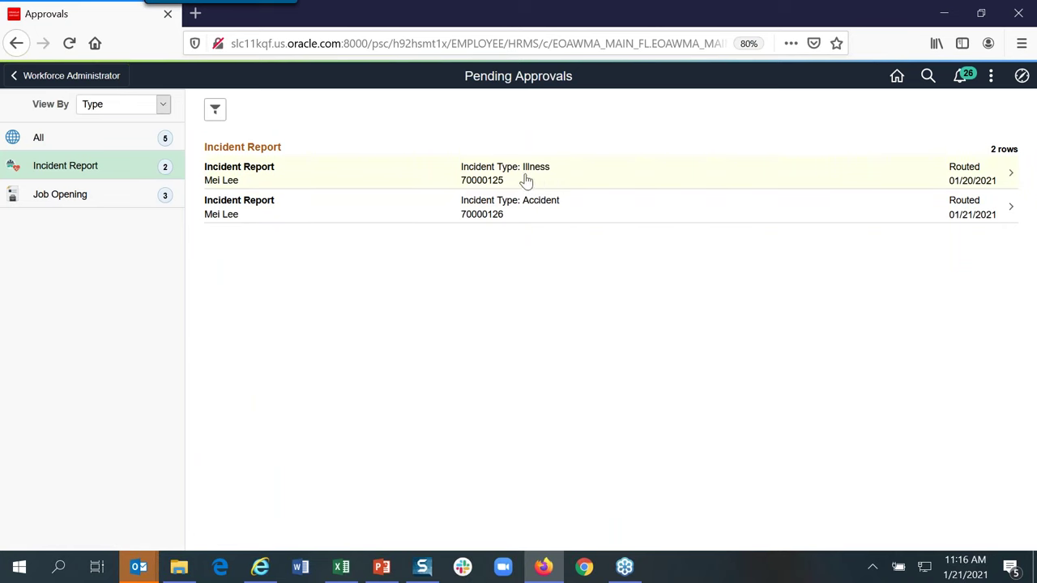
Step: View the full incident details of Accident 70000126, then reopen its Incident Report approval request
left_click(512, 213)
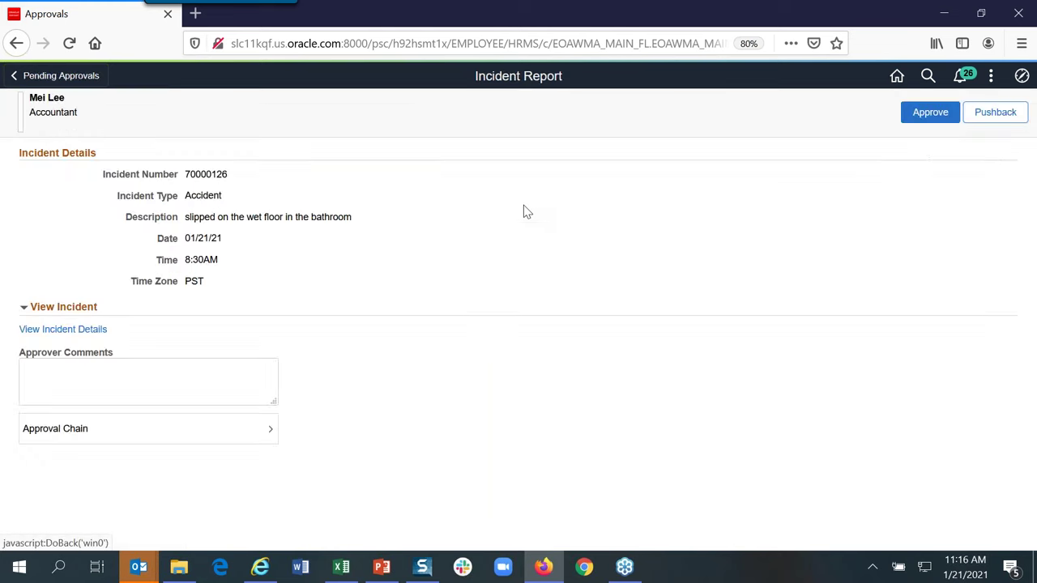
left_click(91, 337)
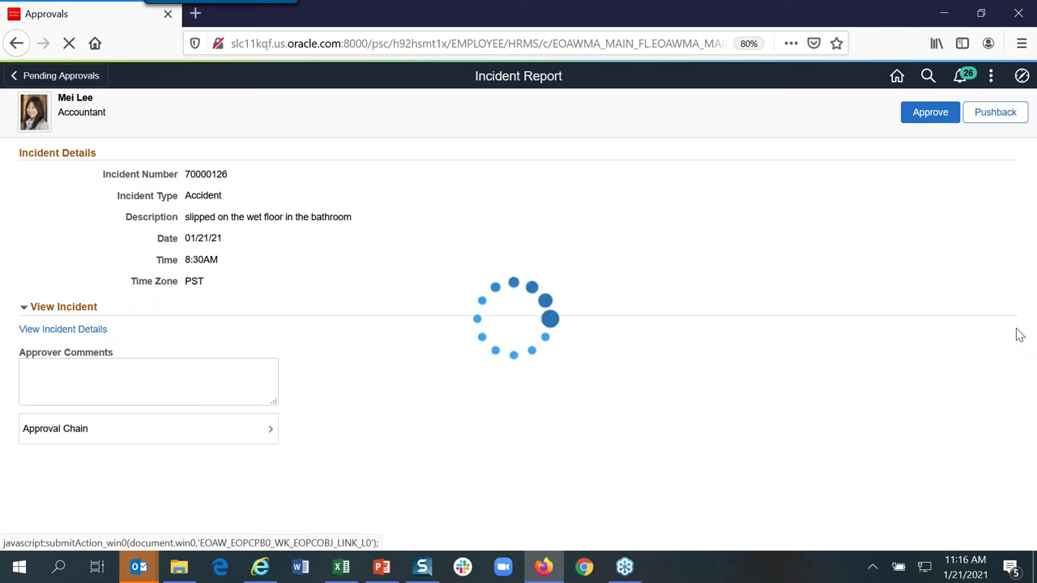
mouse_move(1030, 276)
left_mouse_down()
mouse_move(1035, 493)
mouse_move(1035, 296)
left_mouse_up()
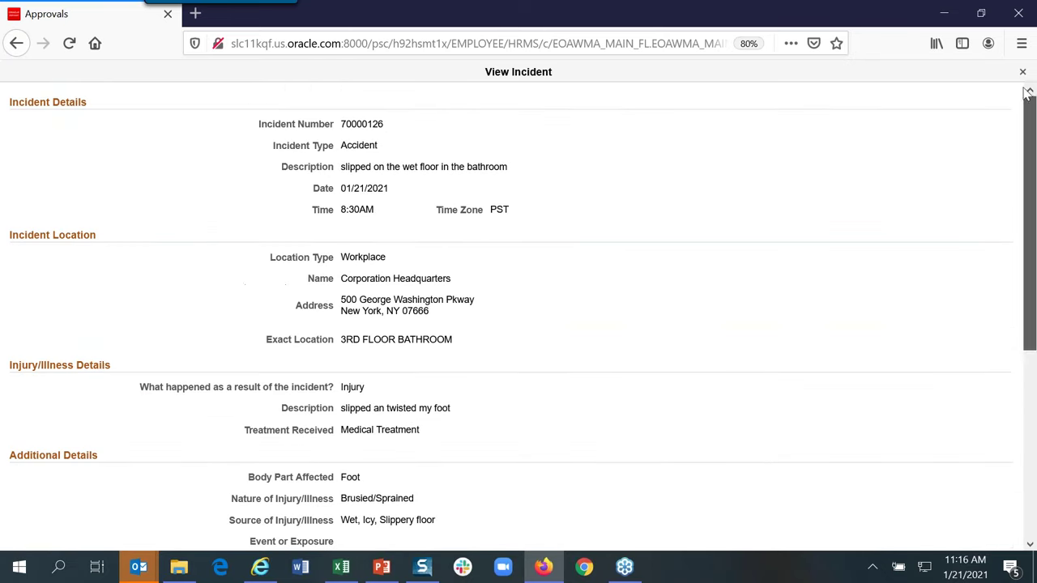
left_click(17, 44)
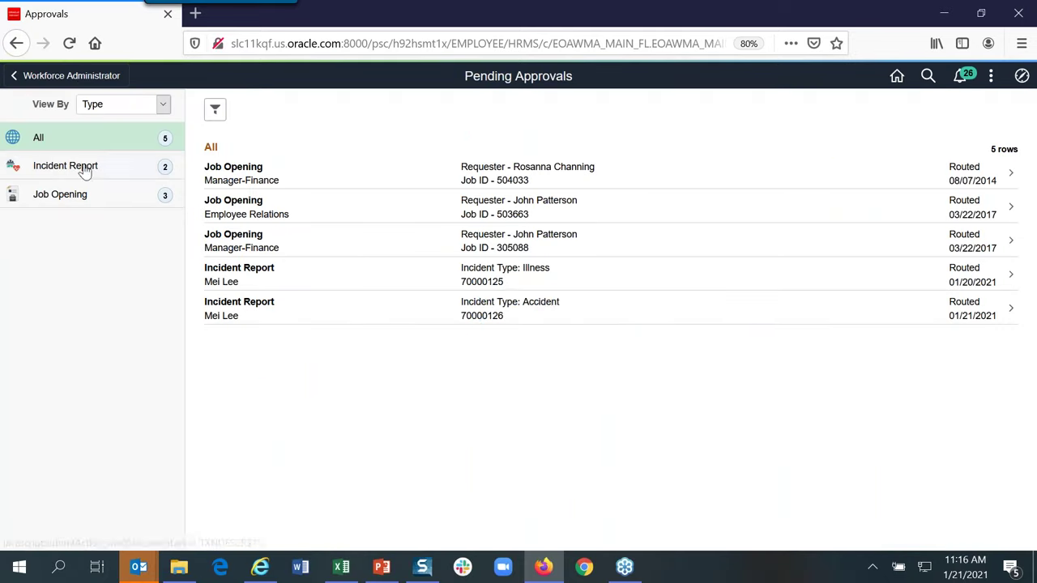
left_click(85, 168)
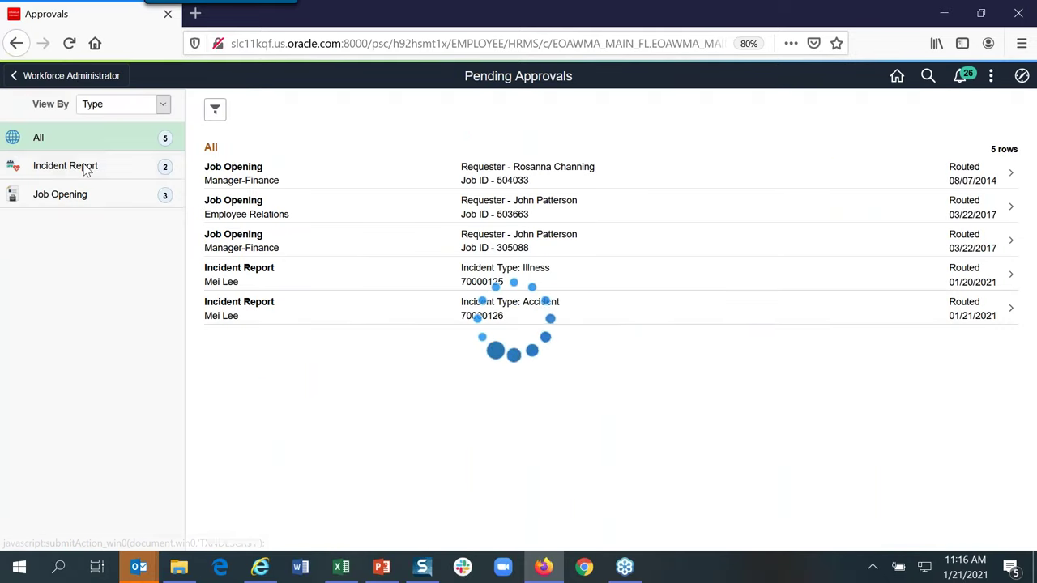
left_click(497, 211)
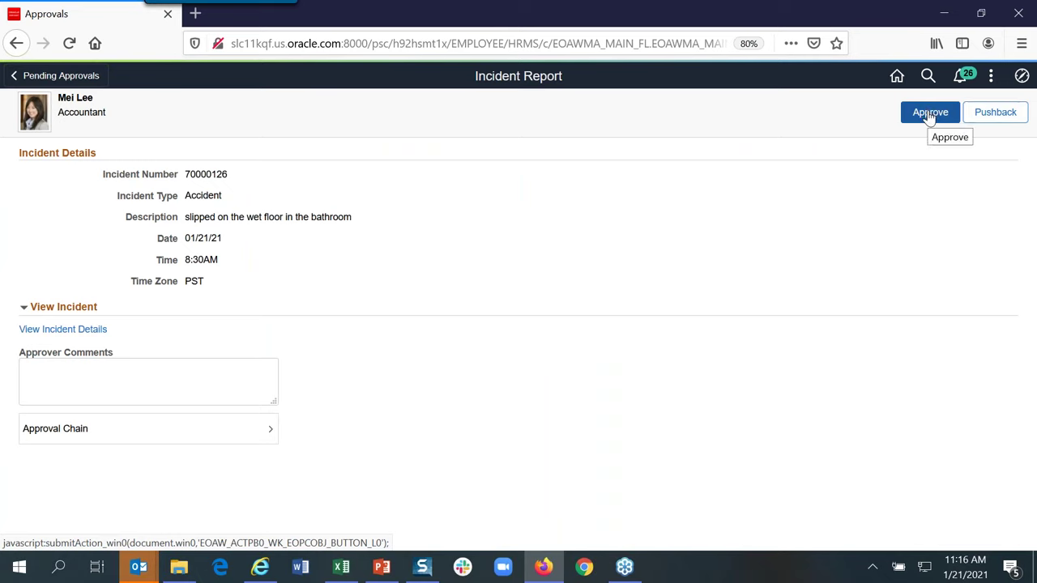
Step: Approve and submit Accident incident report 70000126, then go back to Pending Approvals
left_click(930, 114)
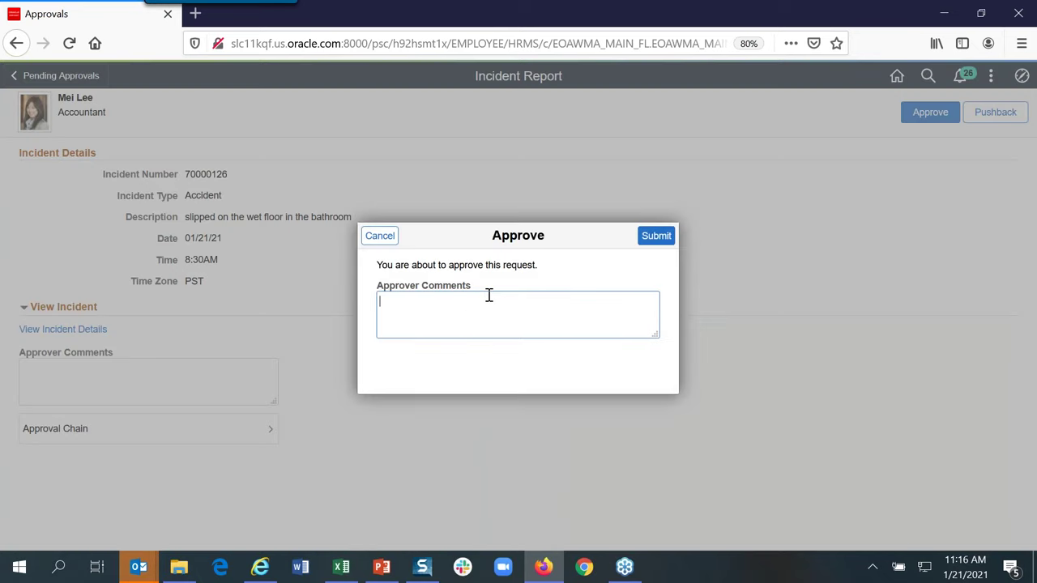
left_click(661, 238)
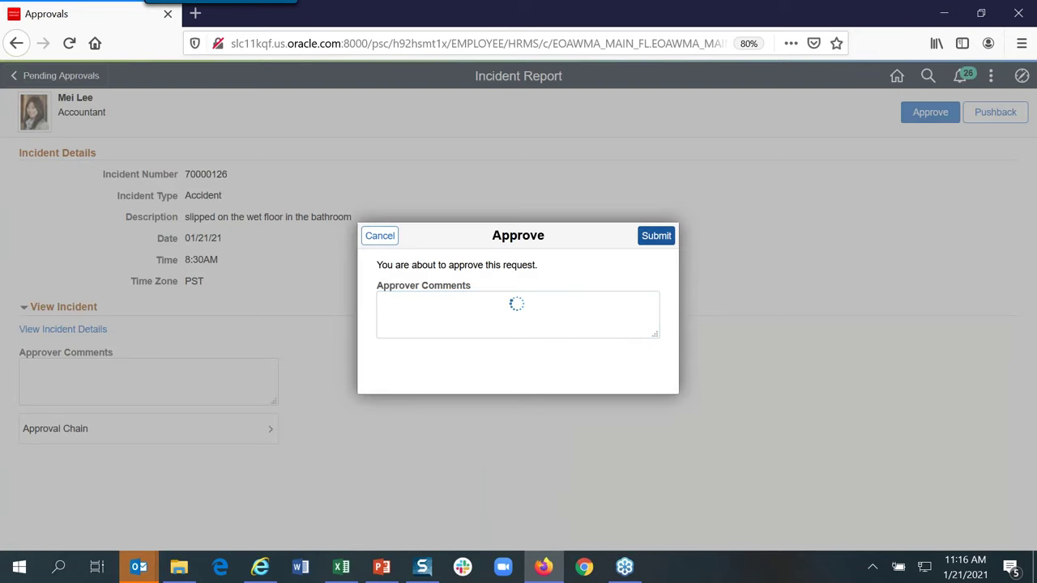
left_click(671, 238)
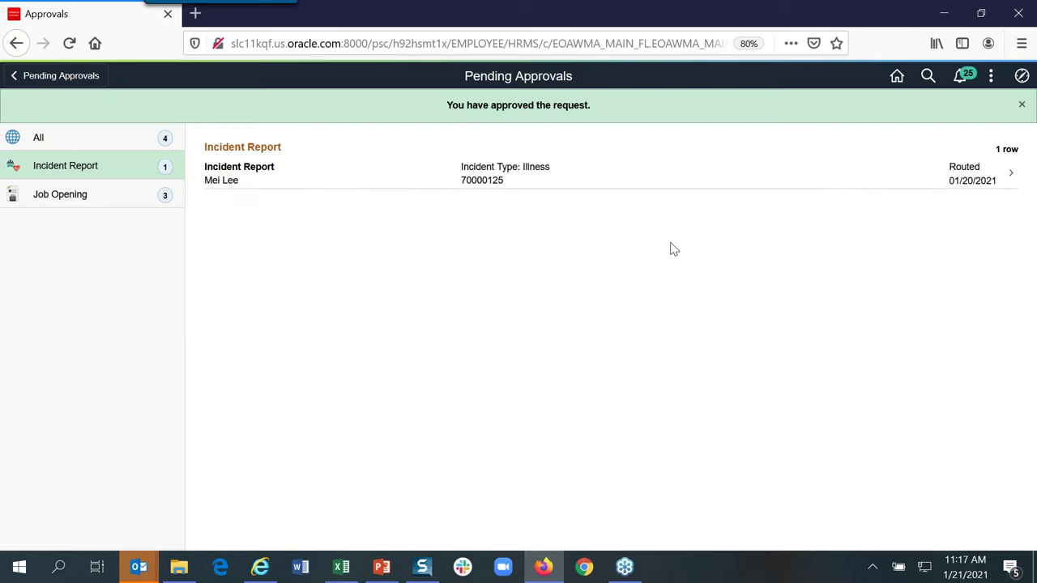
left_click(44, 78)
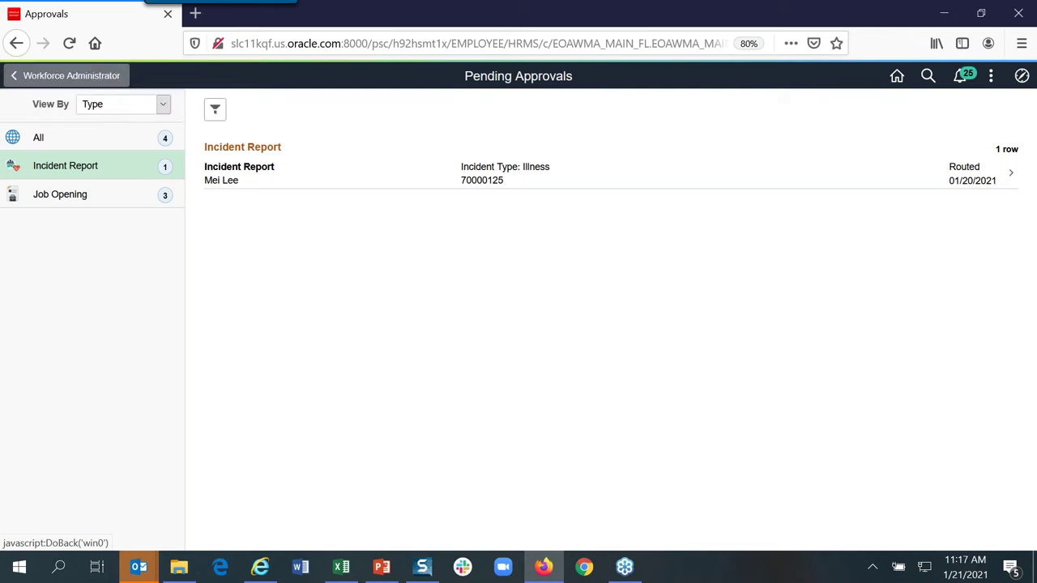
Step: From Workforce Administrator, open Manage Health and Safety > Manage Incidents and search incident number %126
left_click(65, 75)
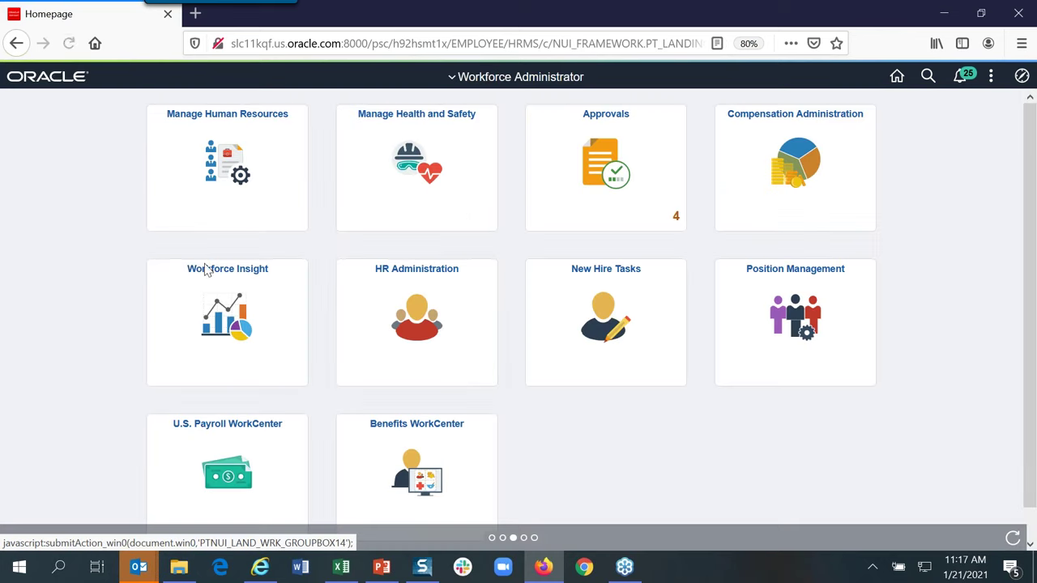
left_click(410, 167)
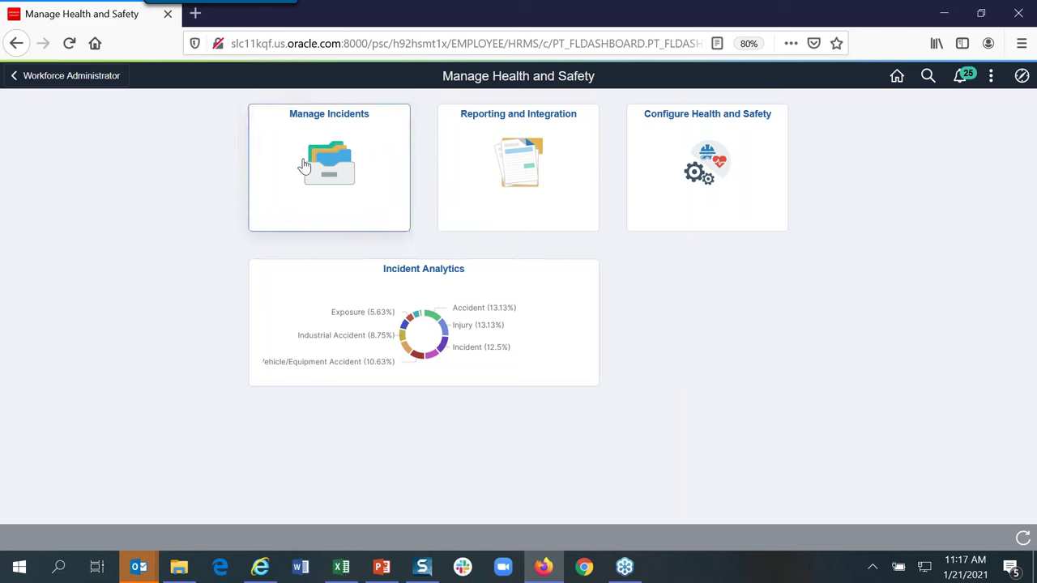
left_click(372, 158)
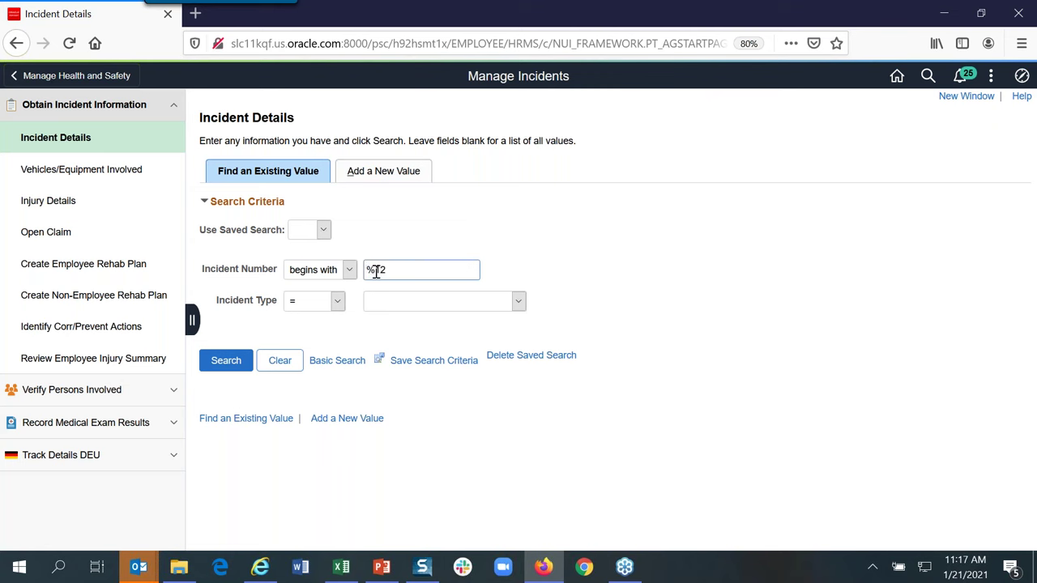
left_click(230, 363)
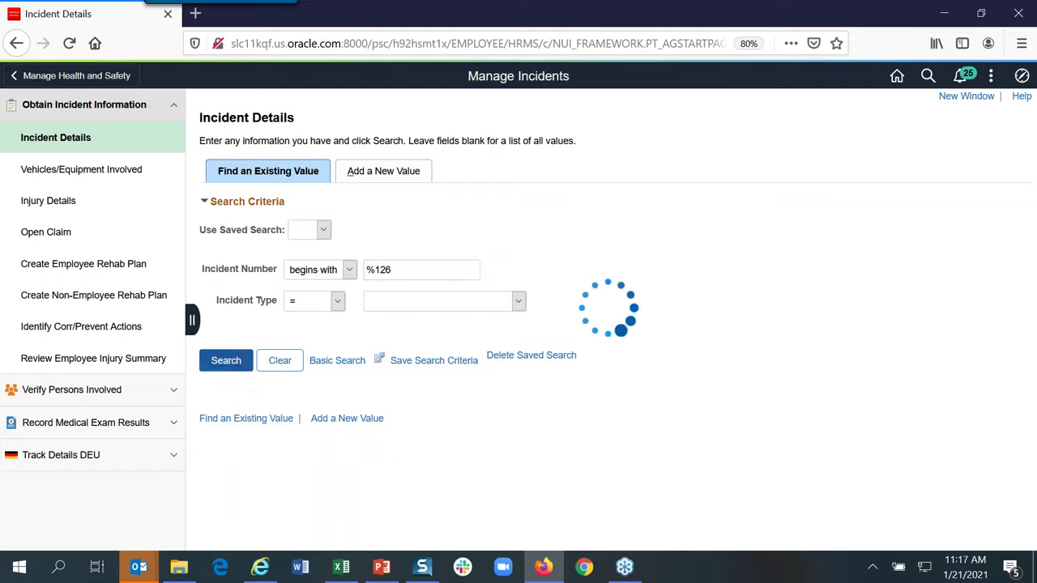
Step: Clear the invalid incident number, search Accident incidents, and open the 01/21/2021 record 70000126
left_click(524, 321)
key("BackSpace")
left_click(444, 314)
left_click(444, 315)
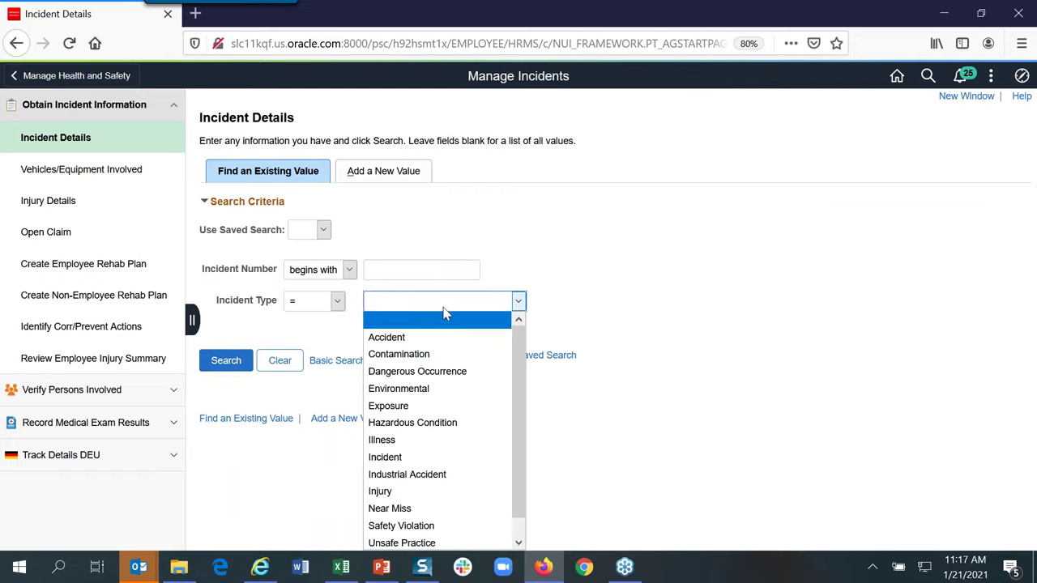
left_click(428, 340)
left_click(232, 362)
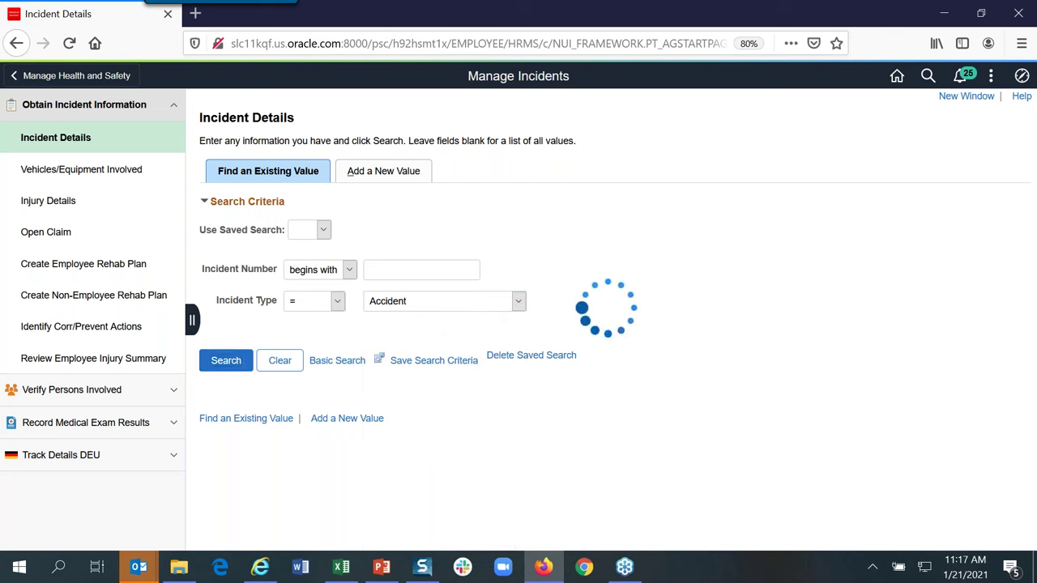
left_click(378, 475)
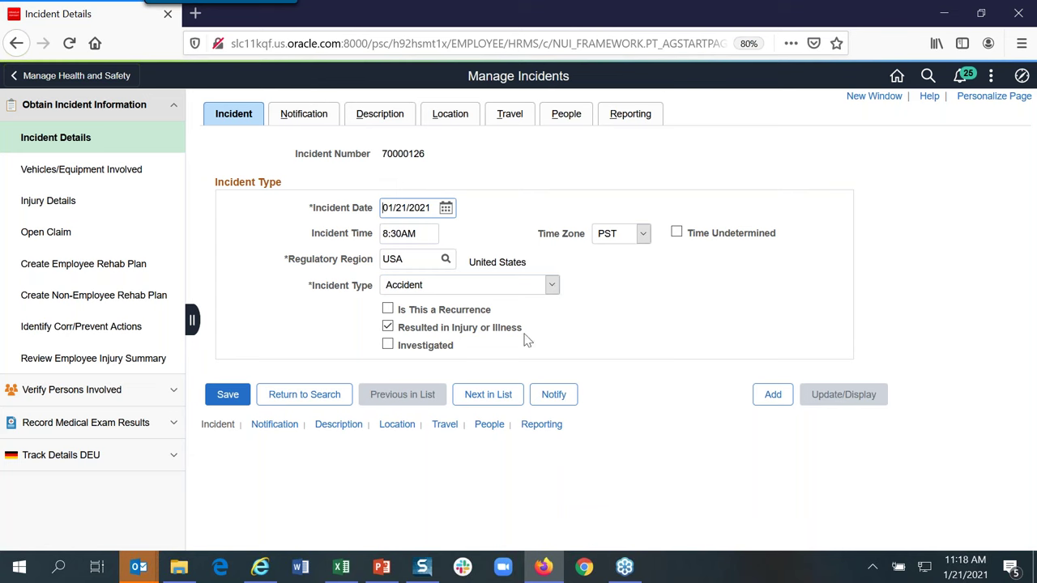
Step: Step through incident 70000126's Notification, Description, Location and Travel details
left_click(316, 119)
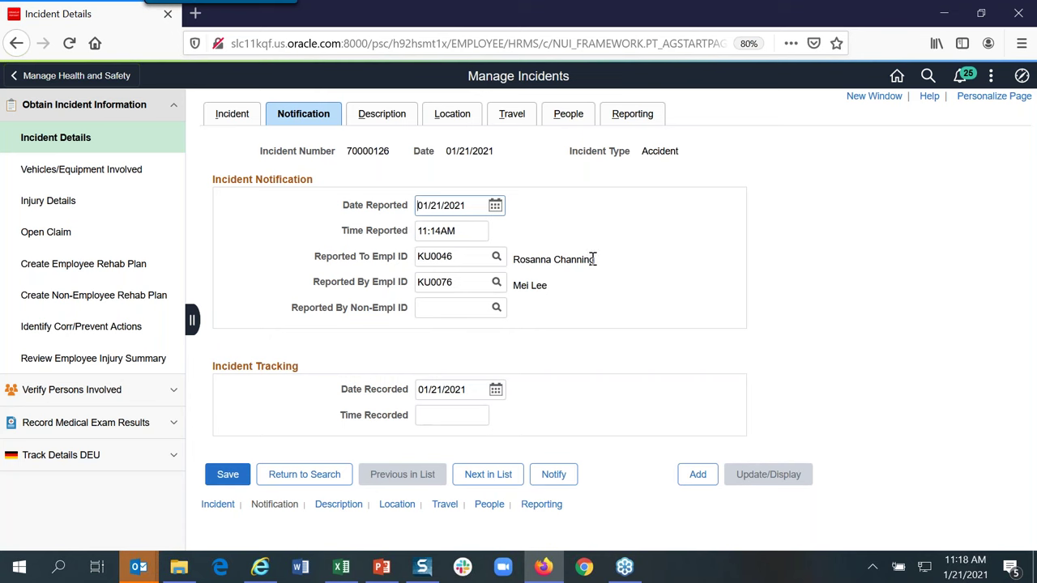
left_click(379, 118)
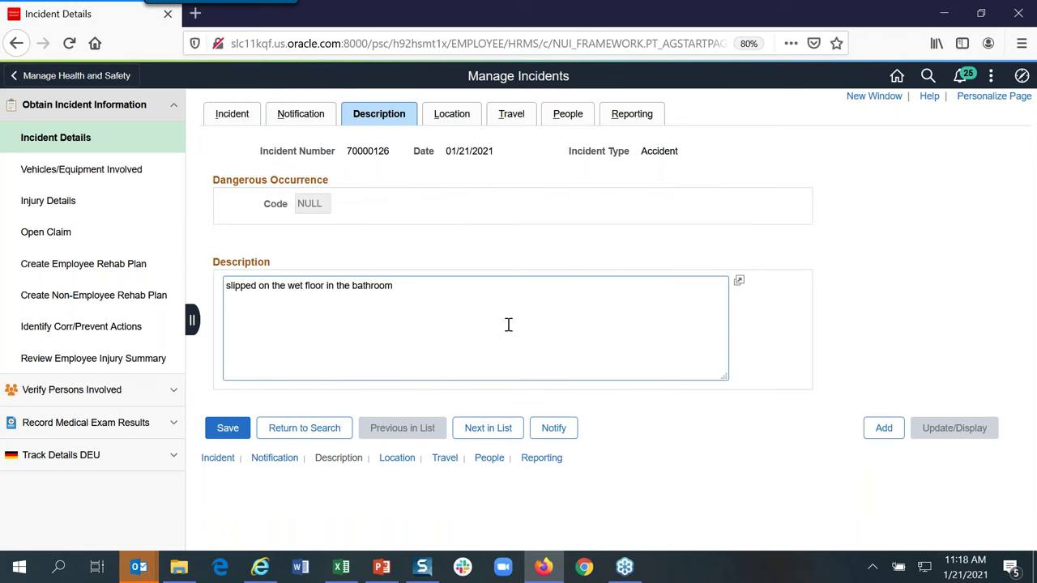
left_click(455, 118)
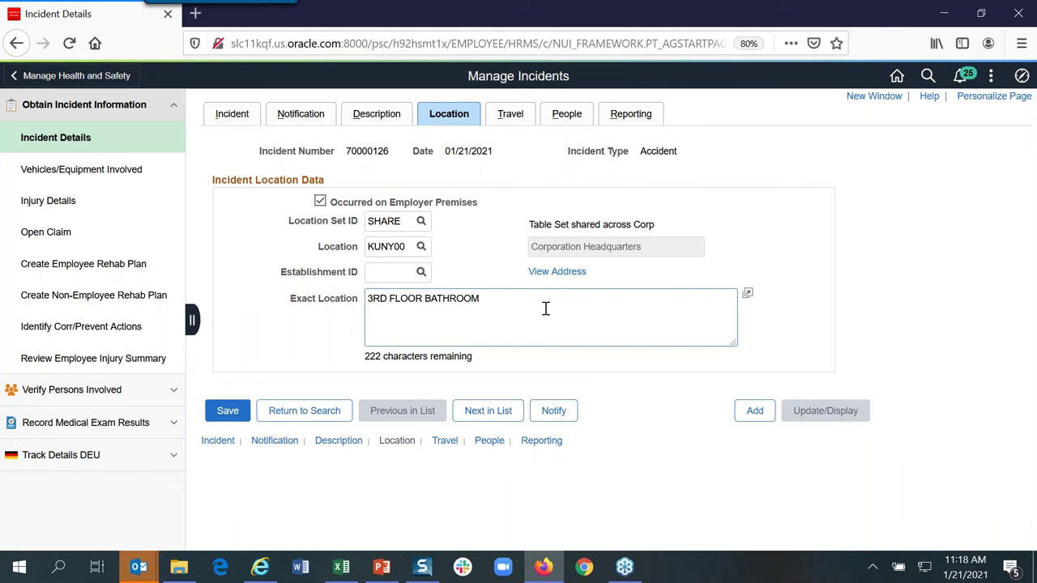
left_click(507, 113)
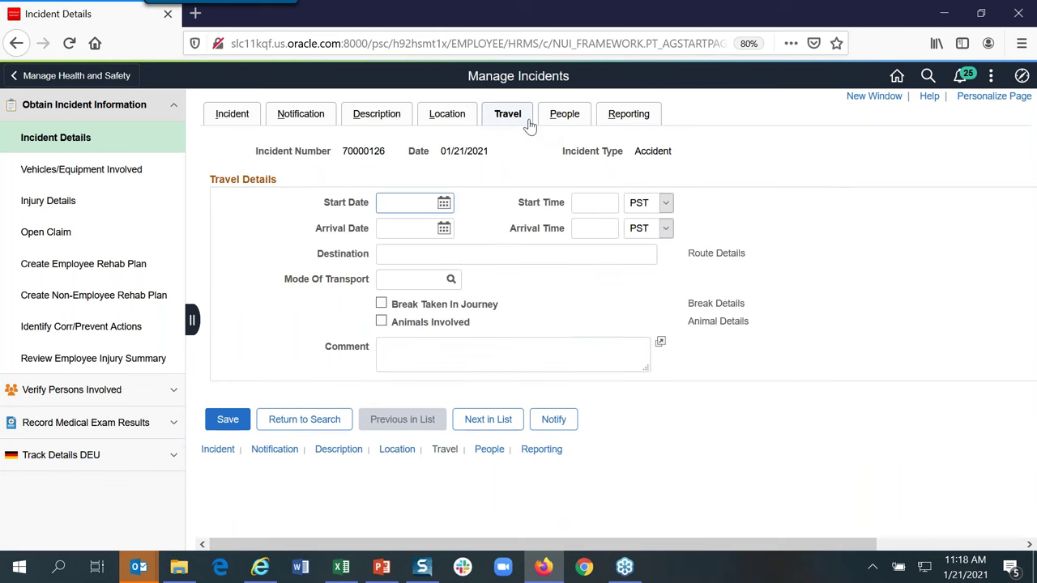
Step: Review both connected people on the People tab, then show Reporting details for region USA
left_click(565, 116)
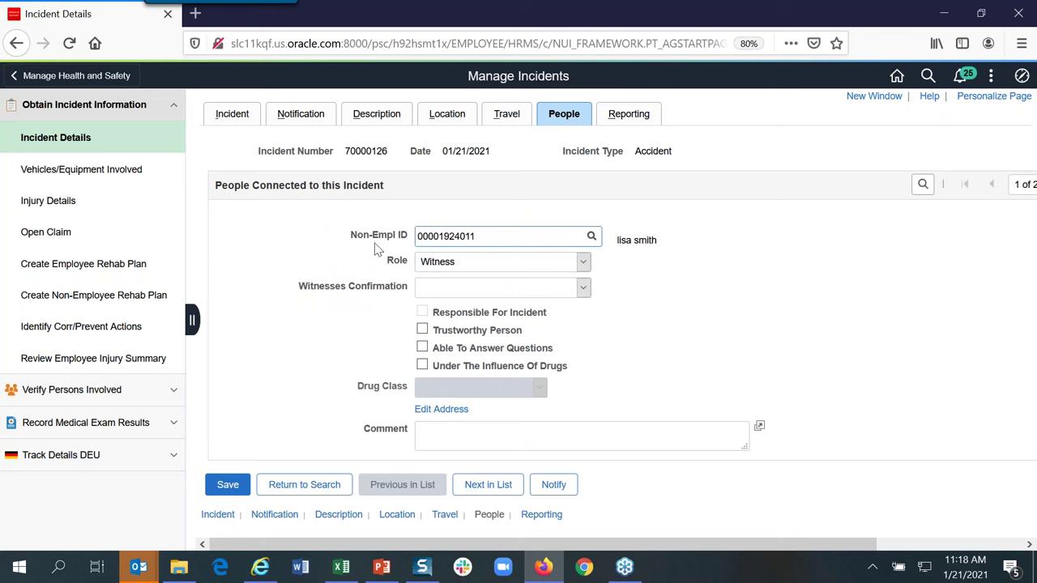
left_click_drag(683, 554, 787, 552)
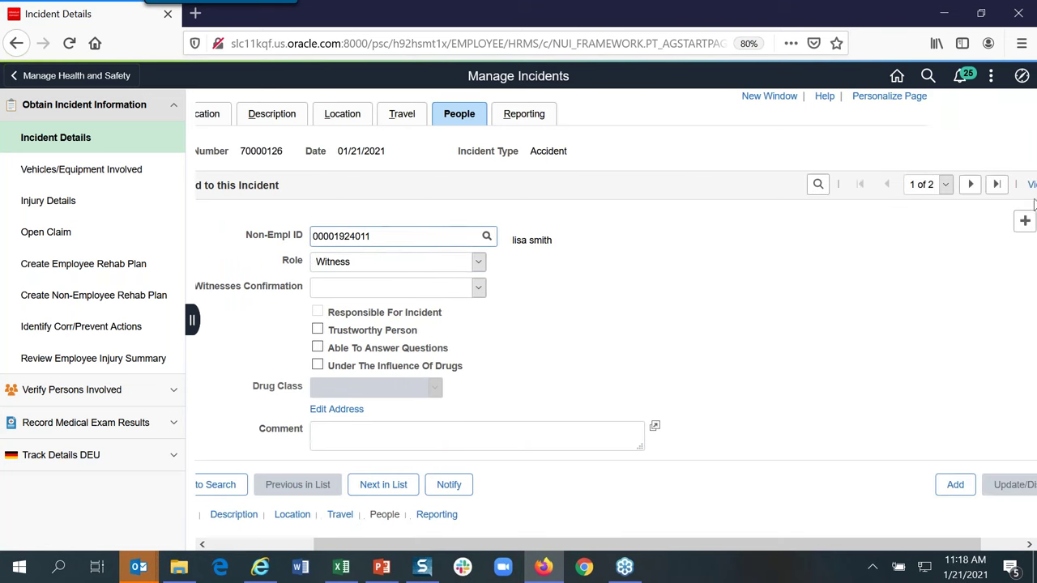
left_click(997, 184)
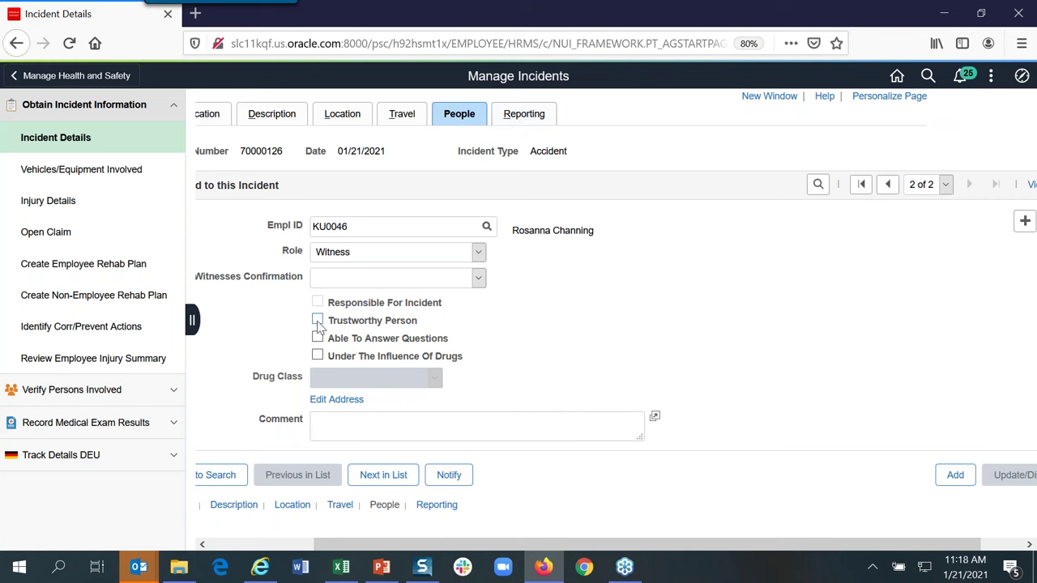
left_click(533, 119)
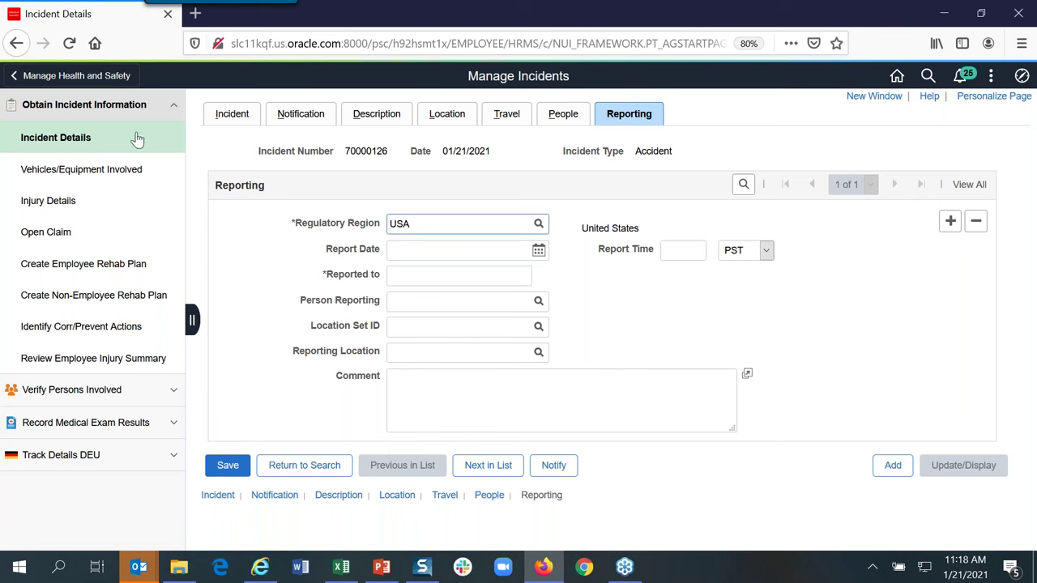
Step: In Injury Details, search Accident incidents and open incident 70000126's injury record
left_click(60, 207)
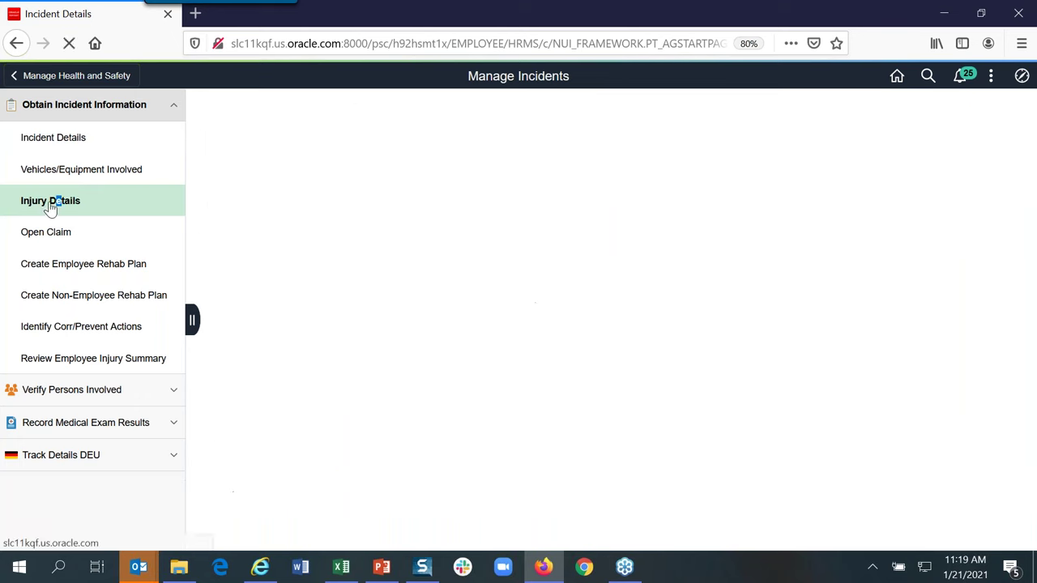
left_click(444, 305)
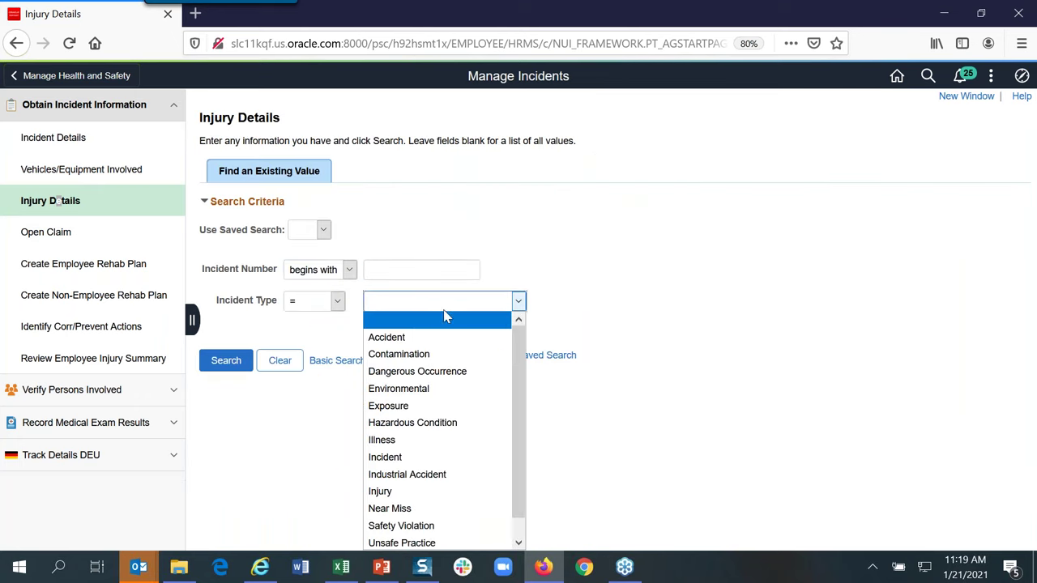
left_click(417, 335)
left_click(226, 363)
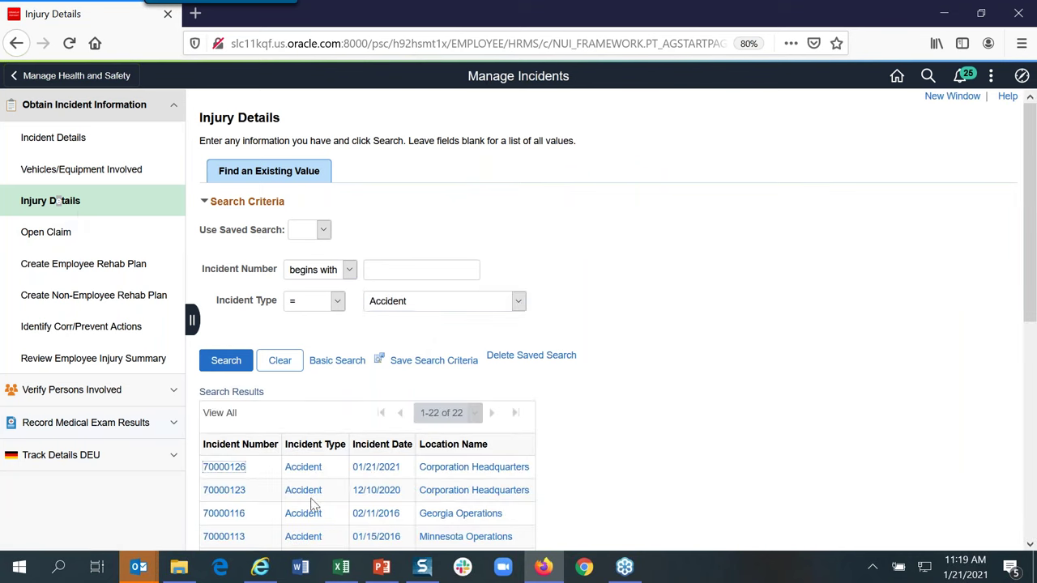
left_click(493, 469)
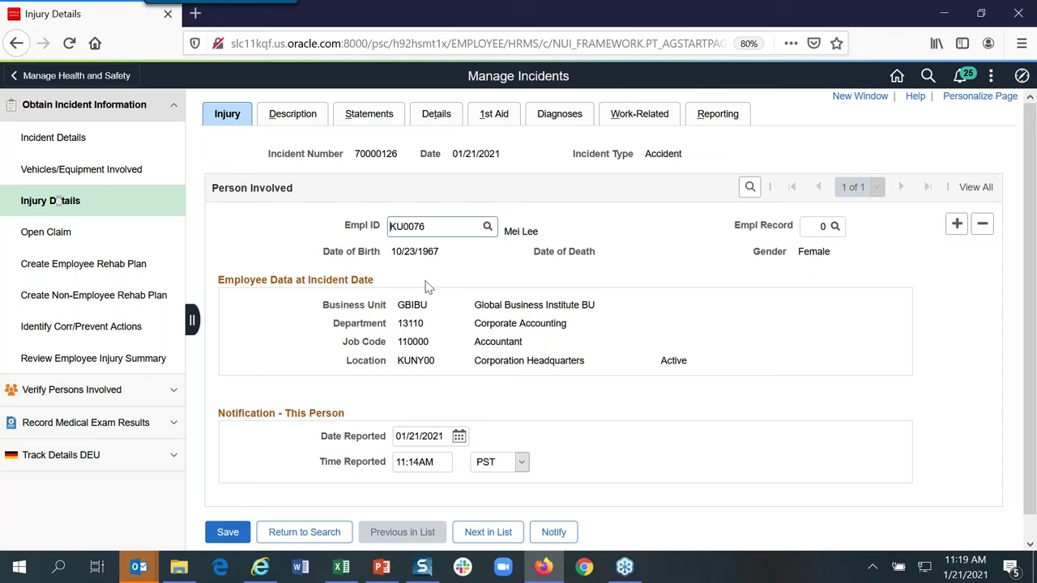
Step: Review the injury Description, Statements, Details (bruised/sprained foot) and First Aid information
left_click(277, 116)
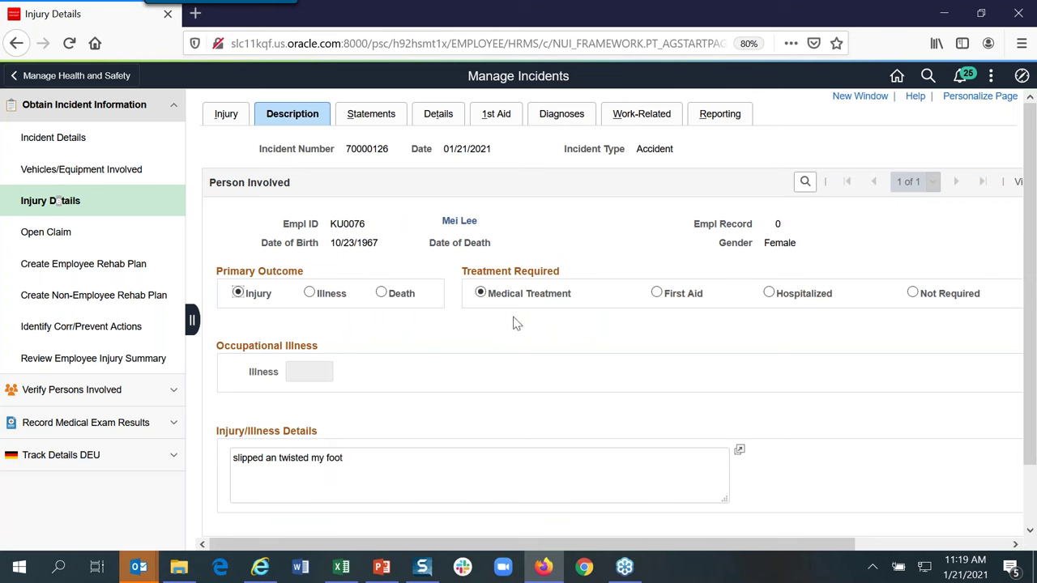
left_click(374, 117)
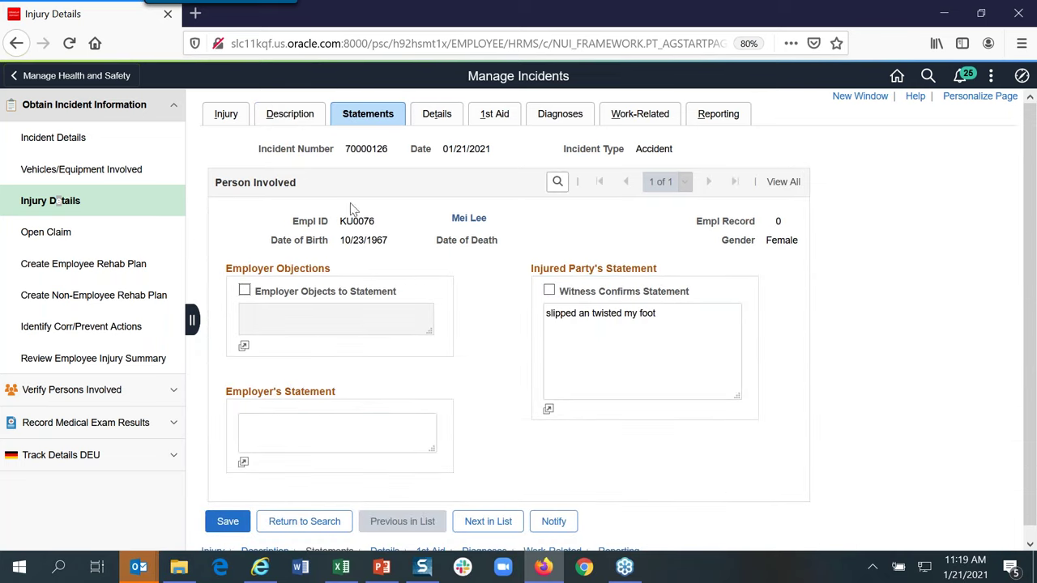
left_click(437, 114)
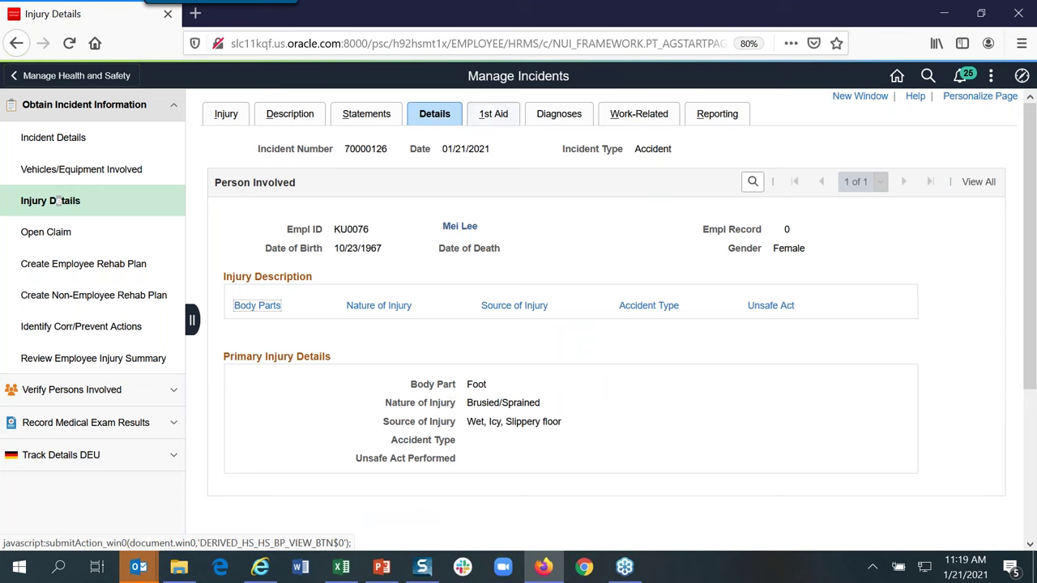
left_click(494, 114)
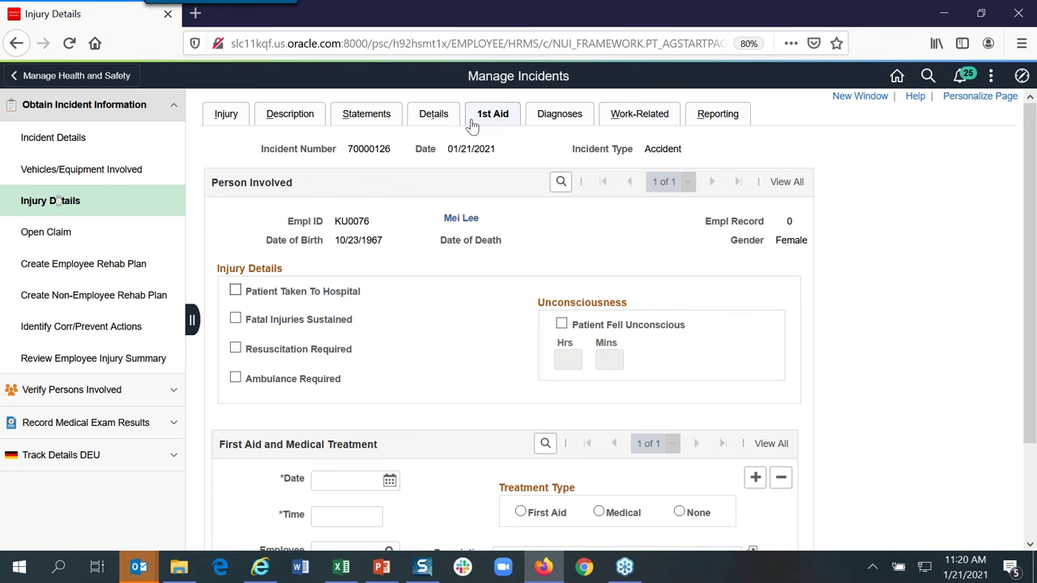
Step: Review the injury's work-related details with the USA OSHA days section expanded
left_click(649, 115)
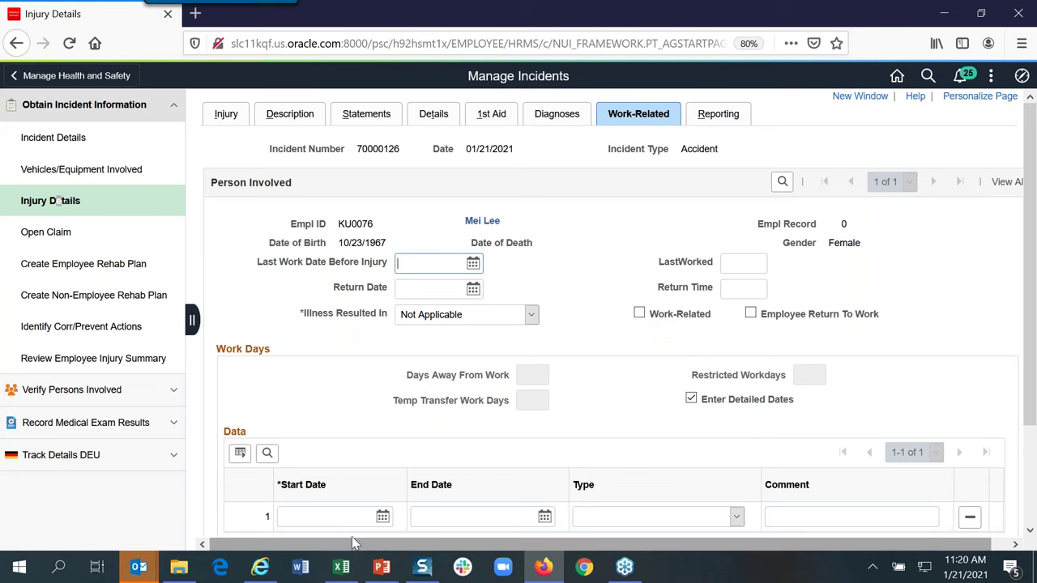
left_click_drag(1033, 373, 1034, 446)
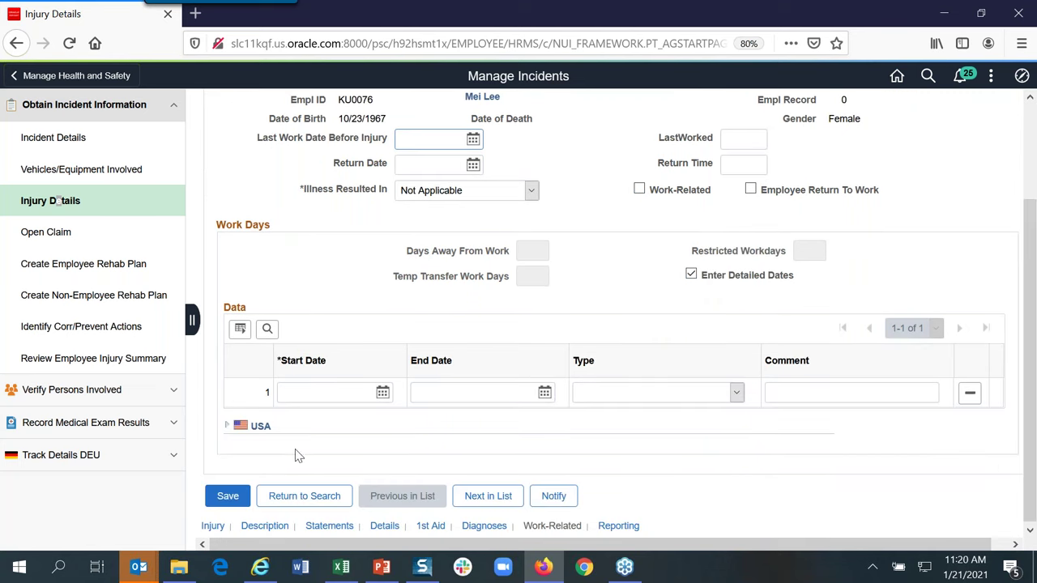
left_click(229, 427)
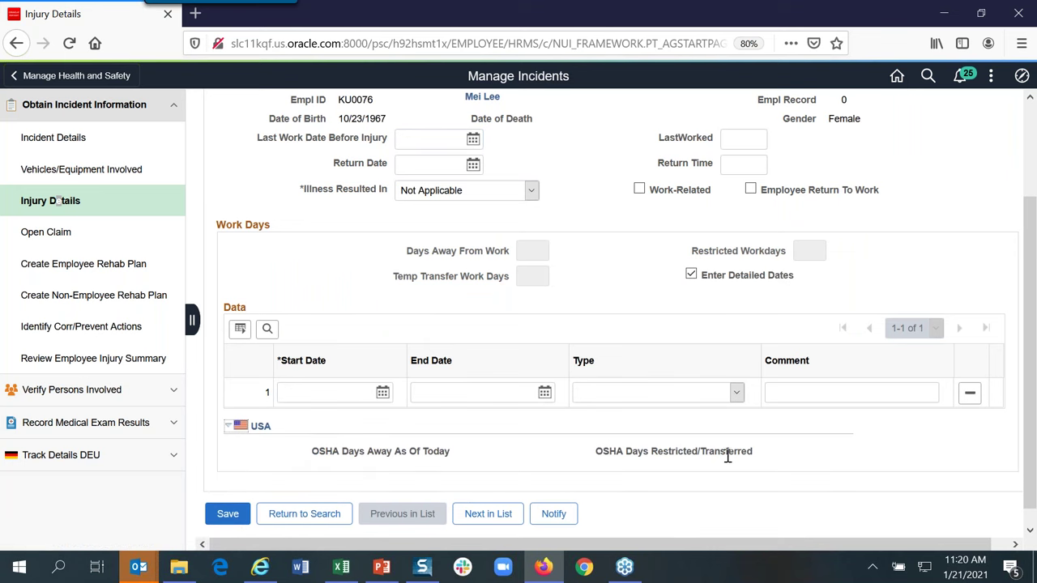
left_click_drag(1030, 395, 858, 178)
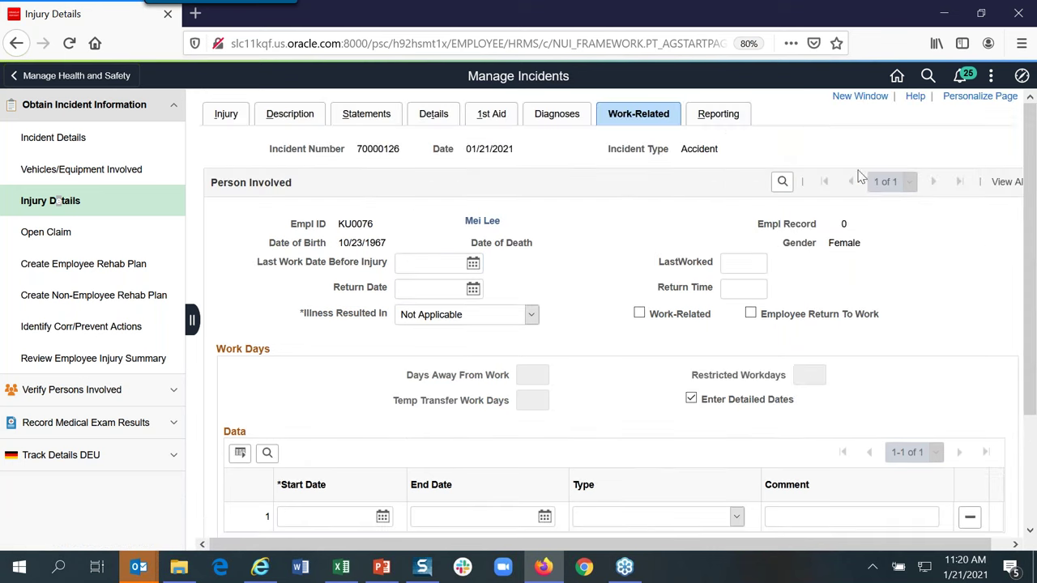
Step: Check the injury's reporting details, then start a Vehicles/Equipment Involved search using the 'car' saved search
left_click(717, 115)
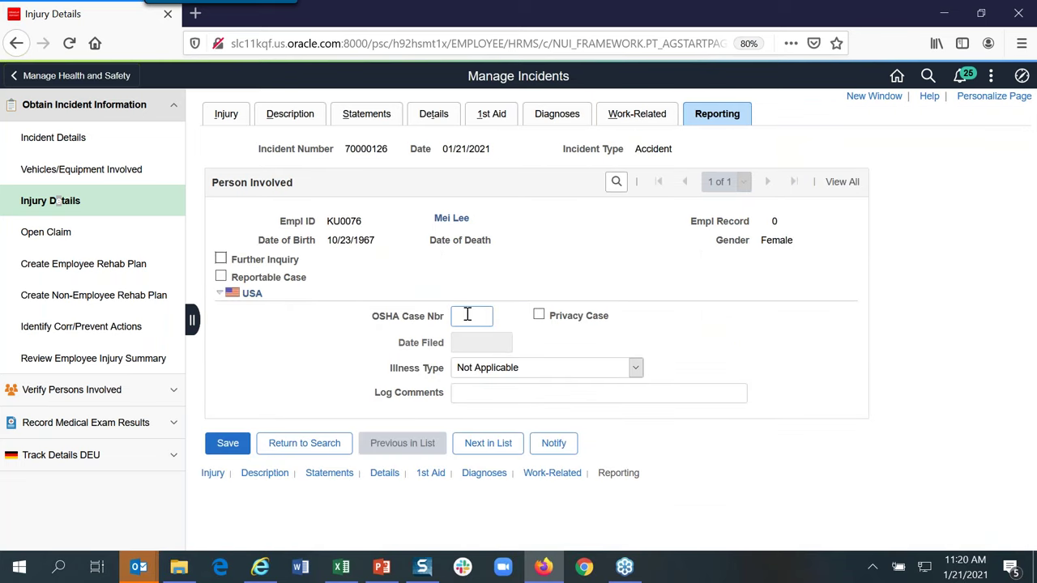
left_click(509, 386)
left_click(492, 369)
left_click(736, 347)
left_click(117, 172)
left_click(323, 231)
Step: Load incident 70000049's 2019 Ford Explorer record and review its $450/$600 damage amounts and driver
left_click(308, 267)
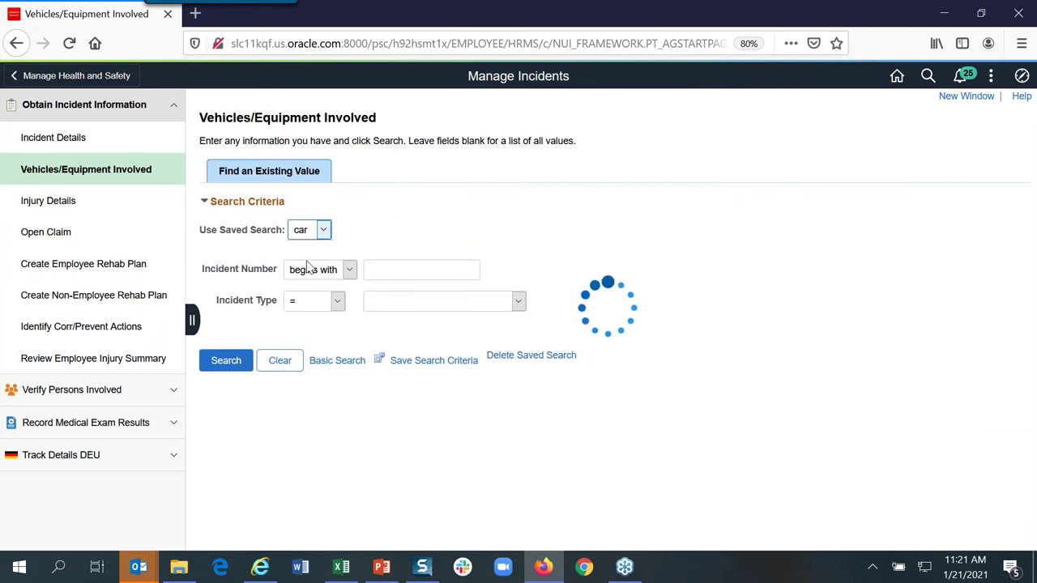
left_click(229, 363)
scroll(1033, 258, "down", 1)
scroll(1023, 219, "up", 1)
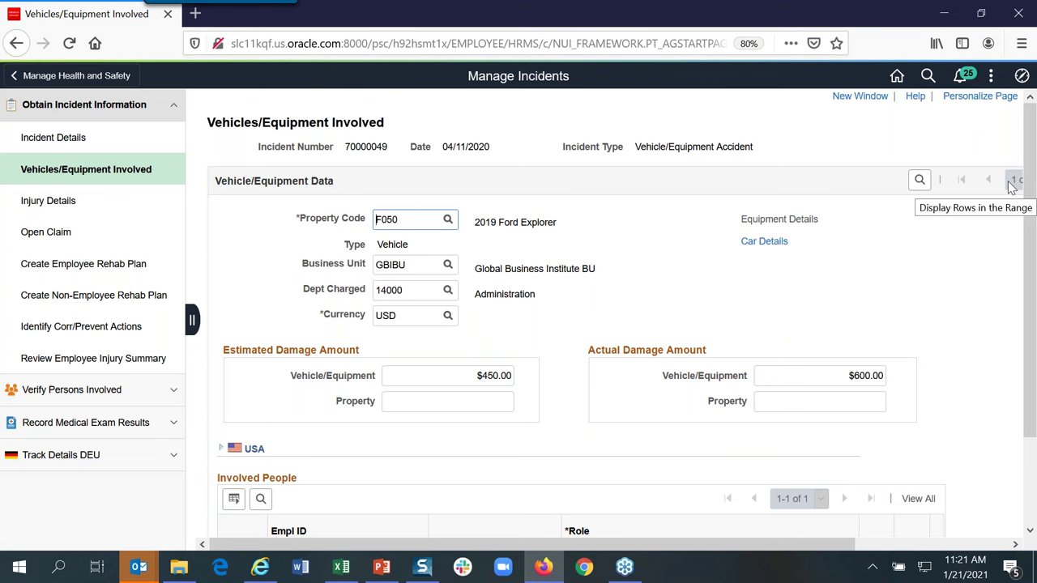
scroll(1027, 243, "down", 3)
scroll(1028, 308, "up", 3)
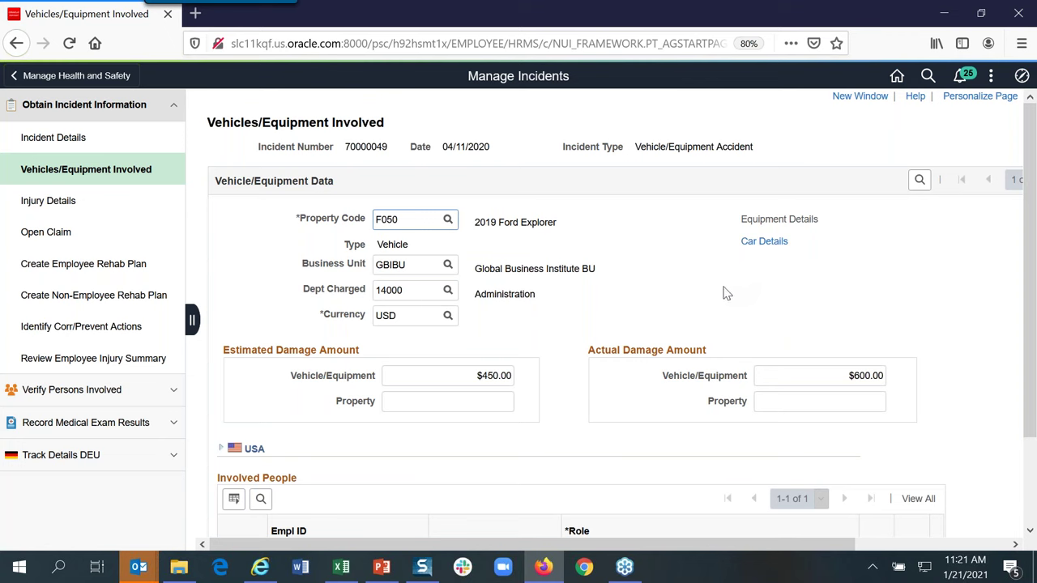
scroll(1034, 275, "down", 1)
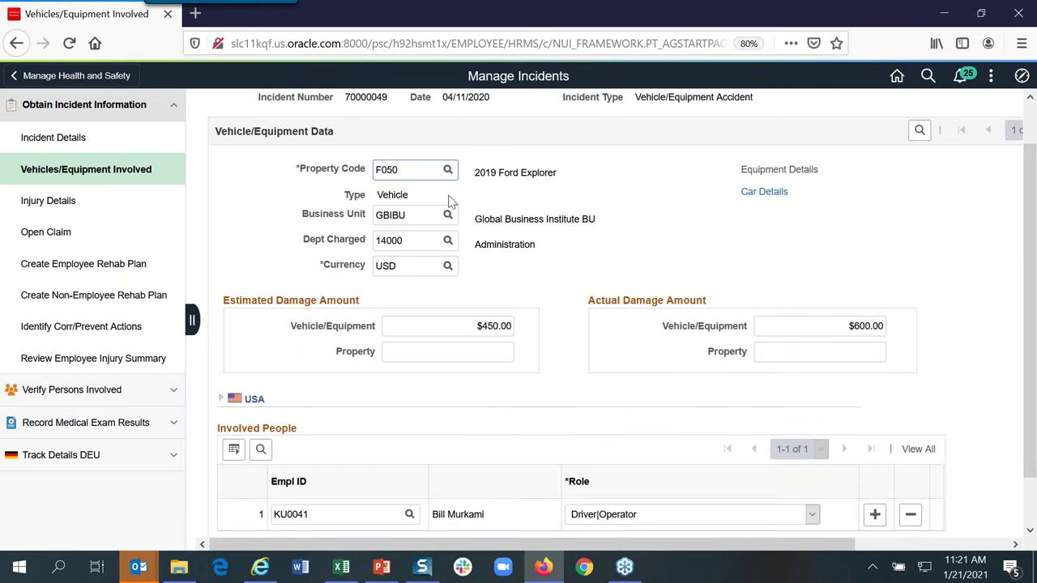
left_click(58, 238)
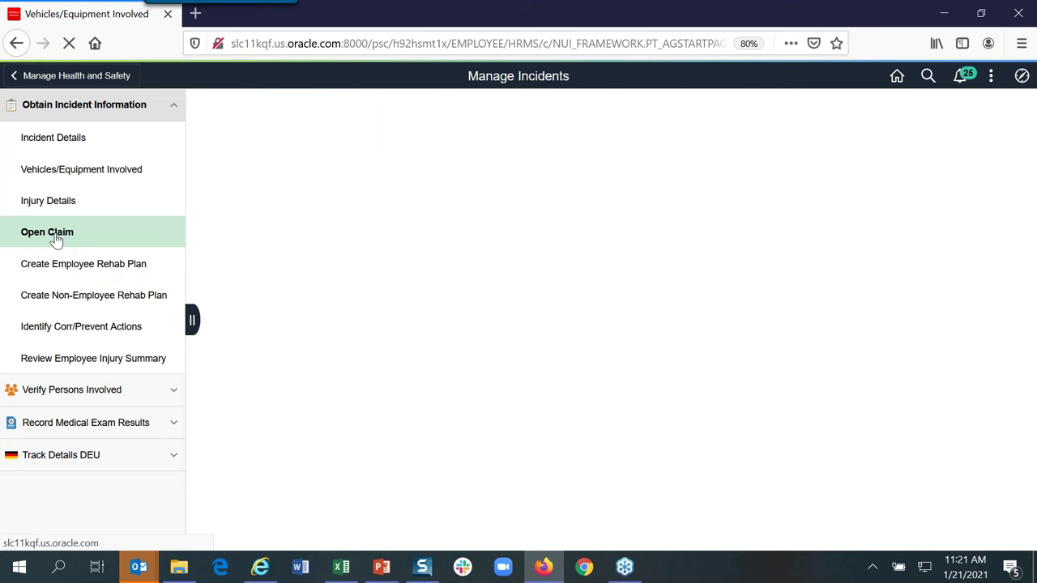
Step: Load incident 70000069's claim from the saved search and review its expanded USA case details
left_click(339, 230)
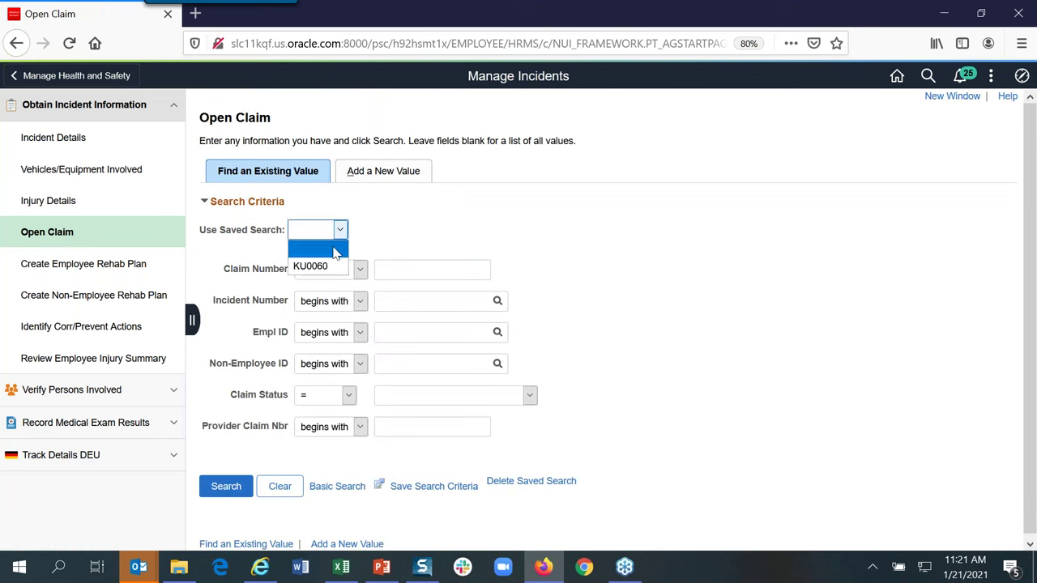
left_click(328, 267)
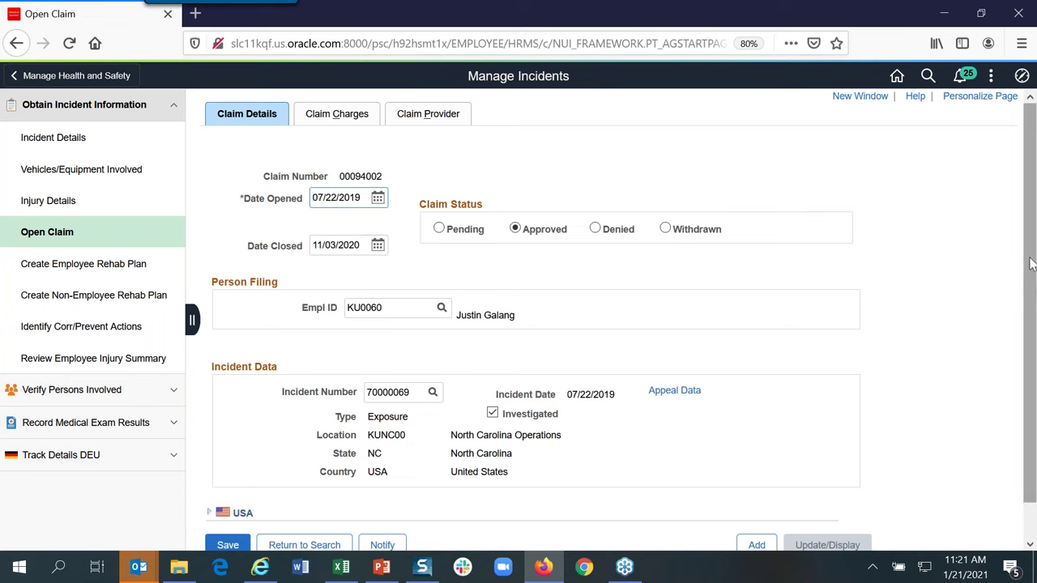
scroll(1032, 243, "down", 1)
scroll(1032, 231, "up", 1)
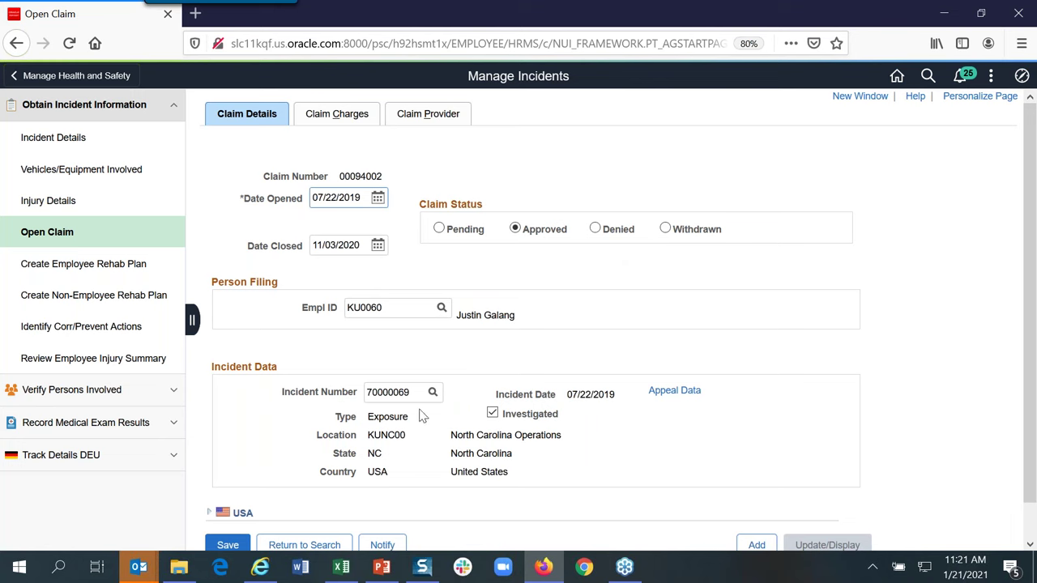
left_click(210, 514)
scroll(1029, 367, "down", 2)
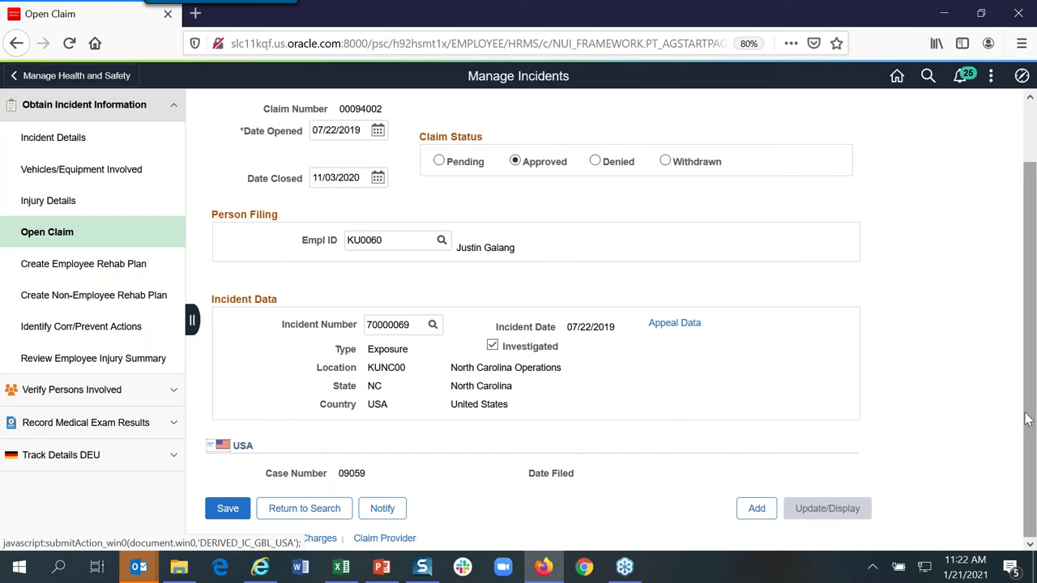
scroll(1029, 417, "up", 2)
Step: Review the approved $8,500 Medical Costs claim's charges and provider details
left_click(345, 118)
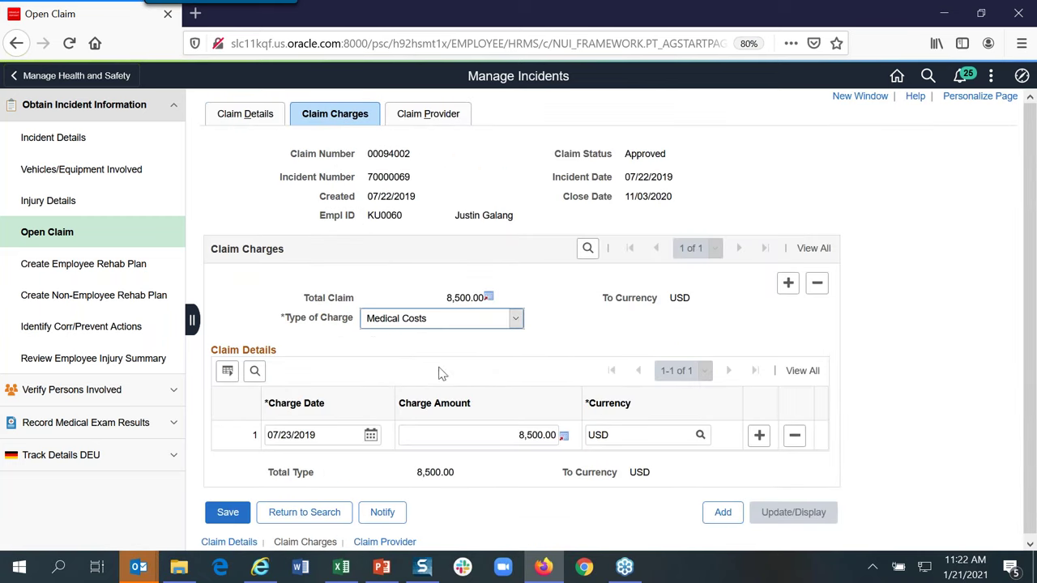
left_click_drag(1033, 360, 1013, 235)
left_click(429, 120)
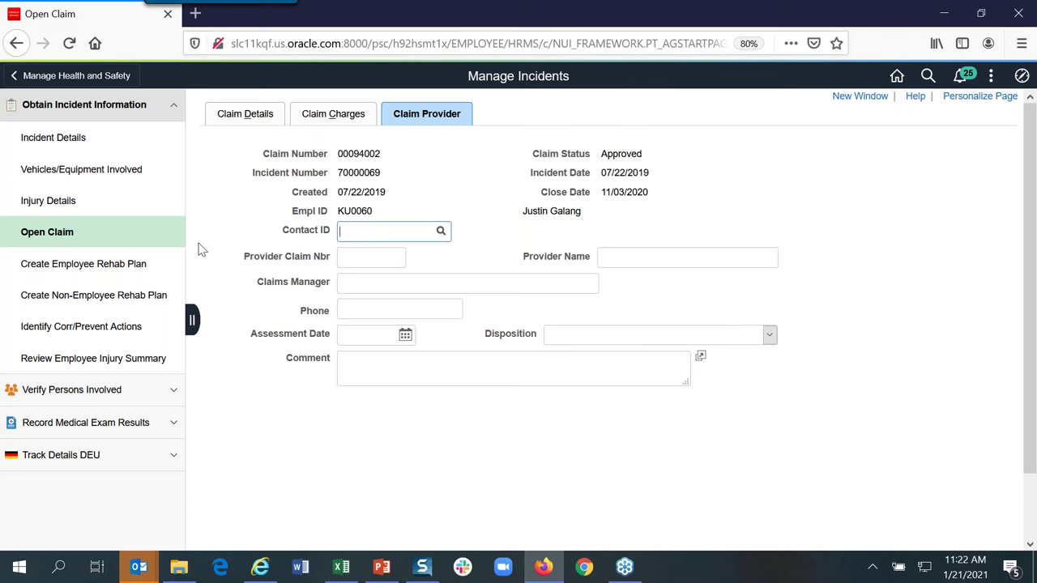
left_click(130, 269)
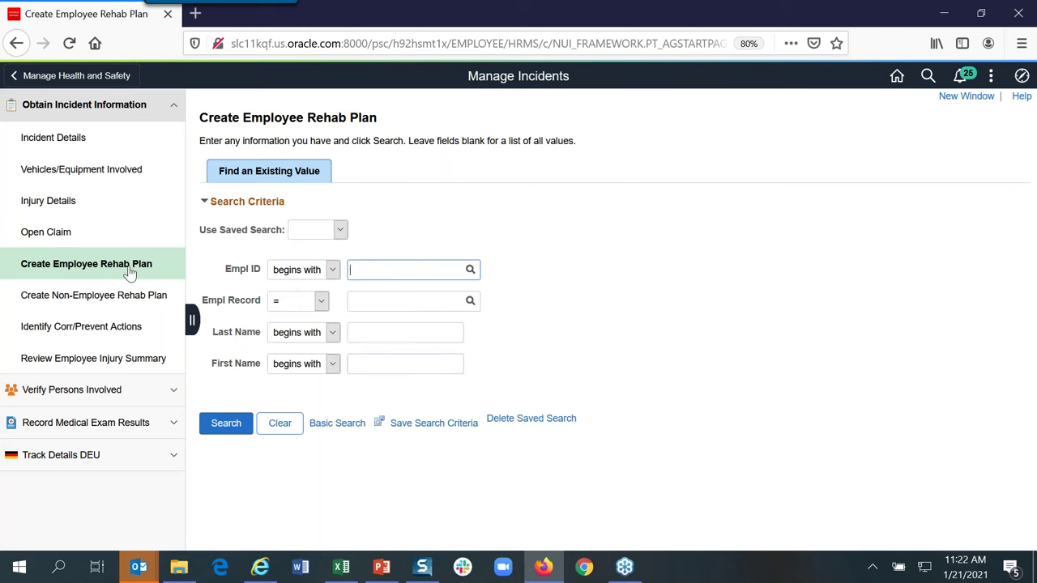
Step: Open incident 70000114's employee rehab plan and review its work restrictions and Recommended-status actions
left_click(316, 230)
left_click(313, 267)
left_click(242, 428)
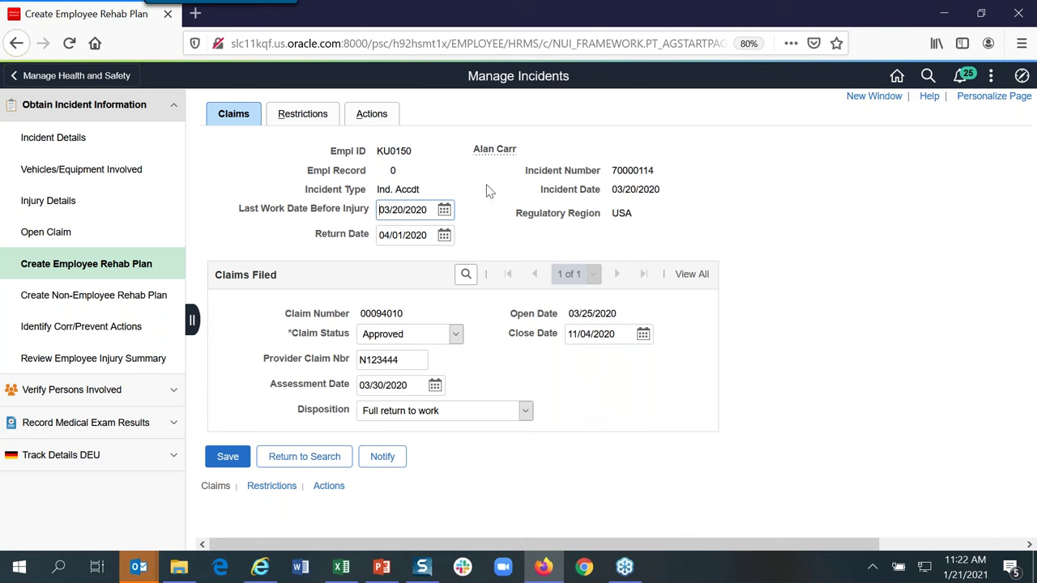
left_click(302, 117)
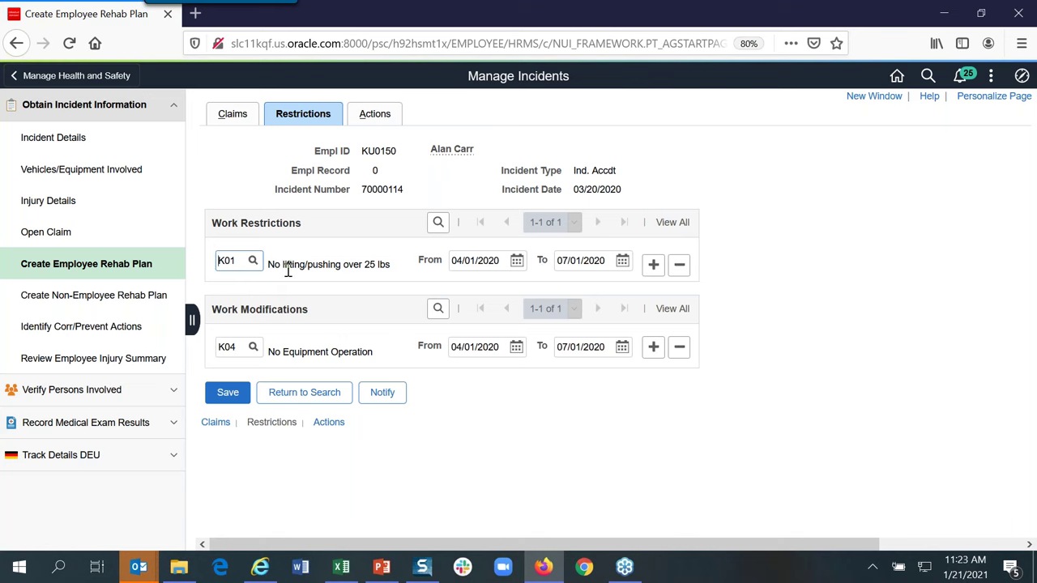
left_click(375, 115)
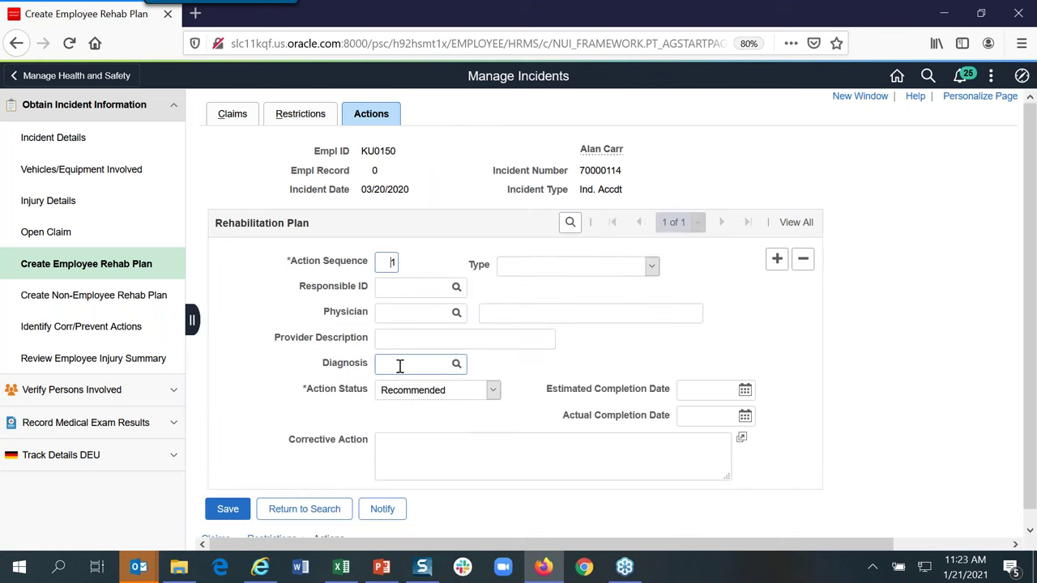
left_click(411, 336)
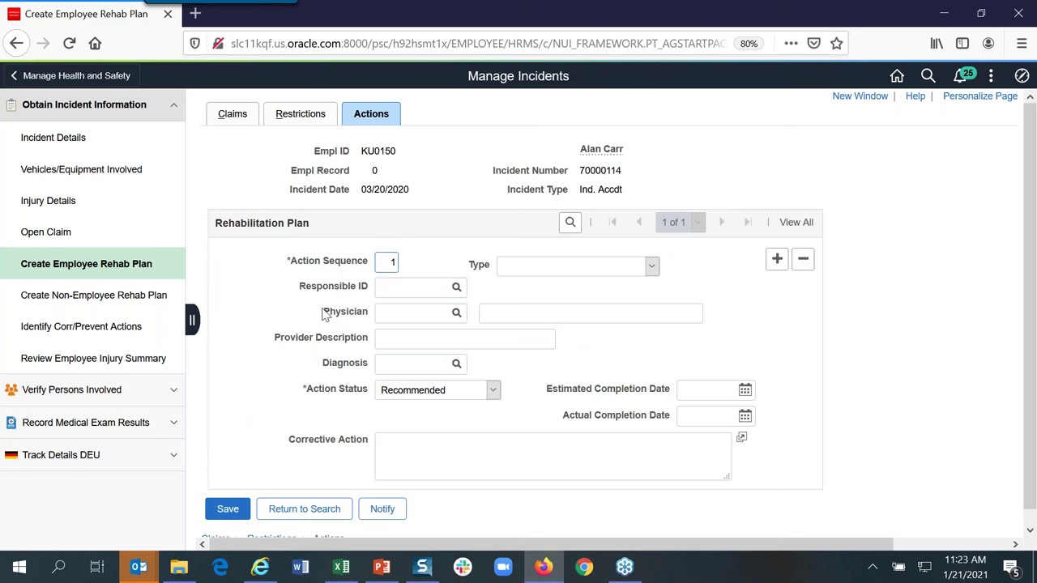
left_click(65, 333)
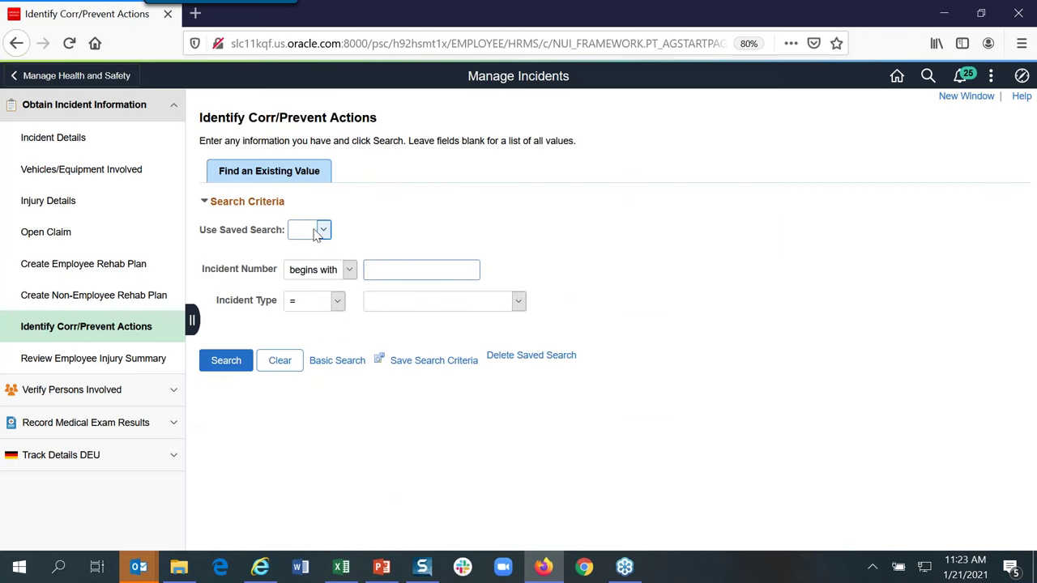
Step: Search incidents with type Accident and open the corrective actions for first result 70000126
left_click(316, 232)
left_click(396, 268)
left_click(396, 302)
left_click(401, 328)
left_click(410, 306)
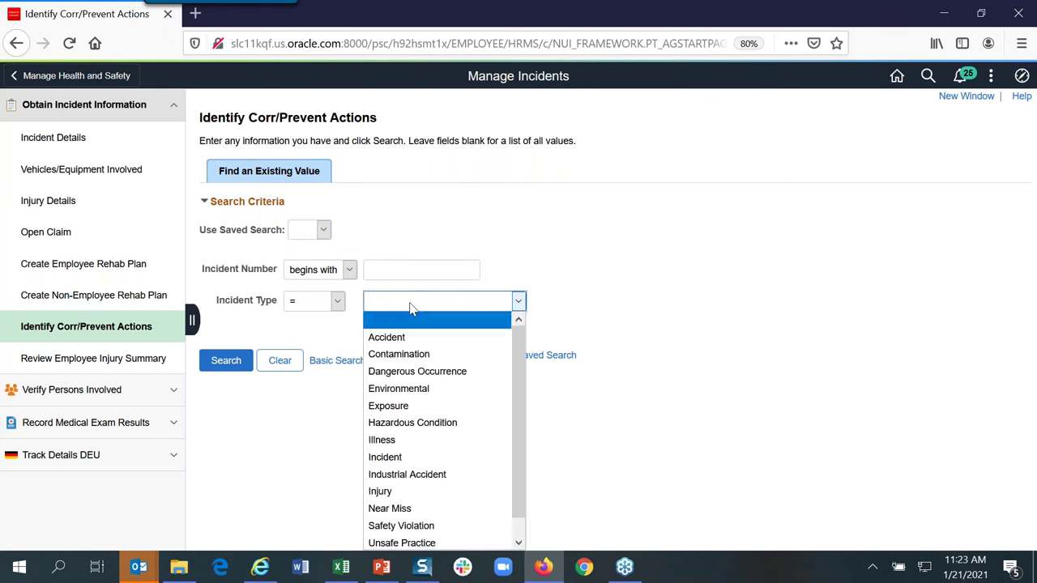
left_click(394, 337)
left_click(226, 361)
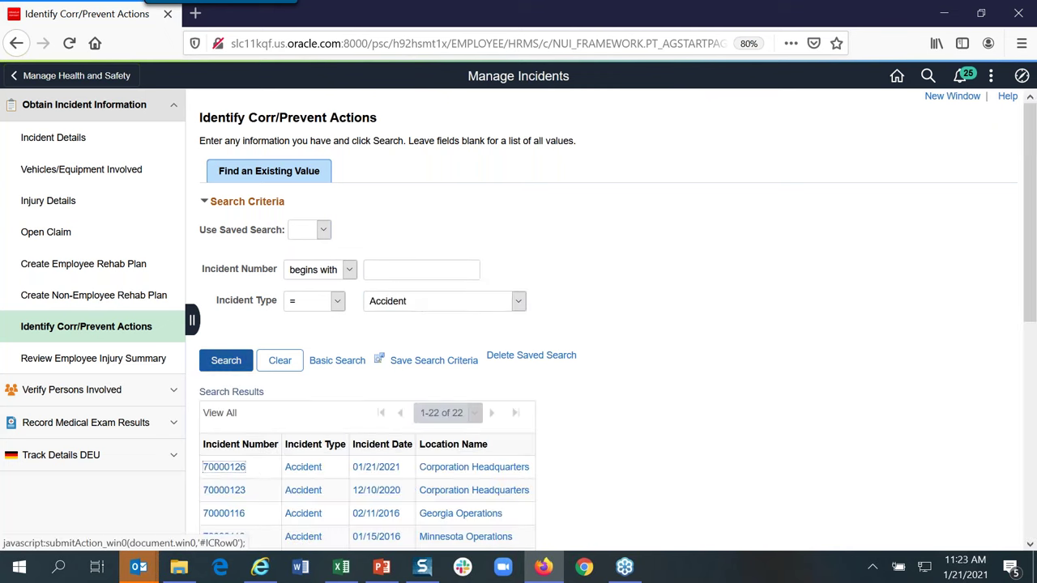
left_click(434, 469)
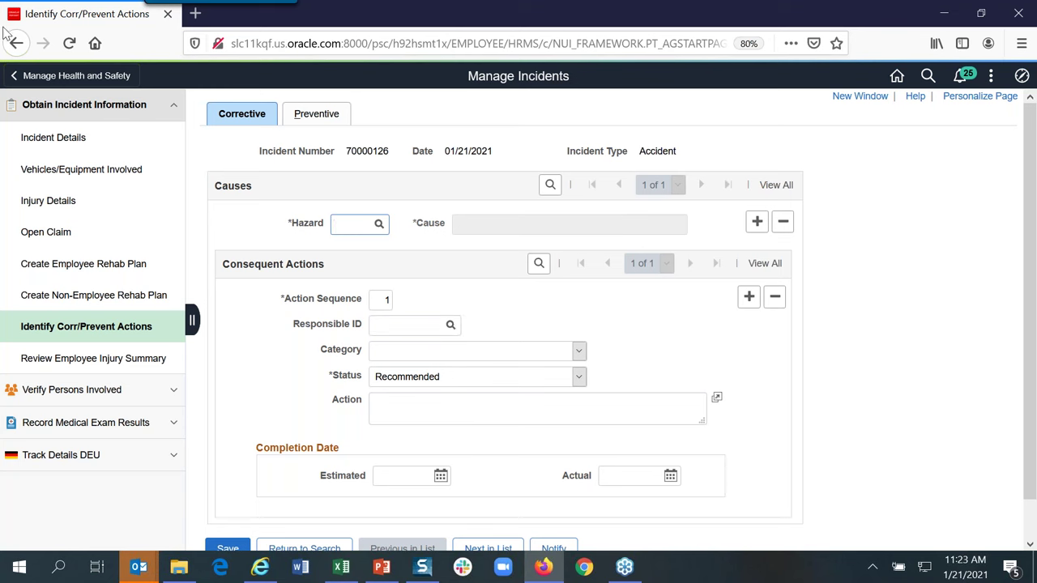
left_click(290, 118)
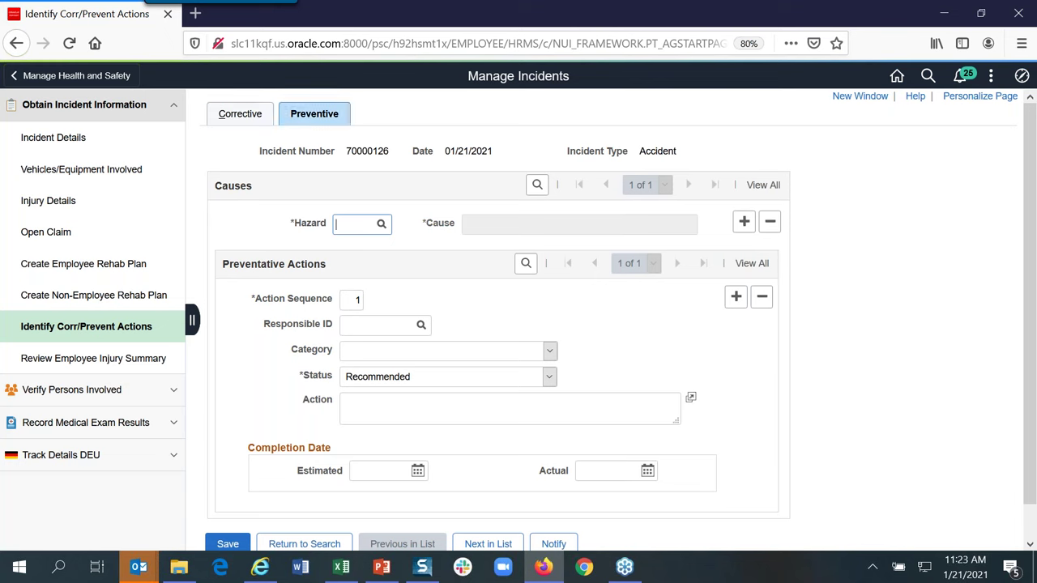
left_click(324, 116)
left_click(261, 115)
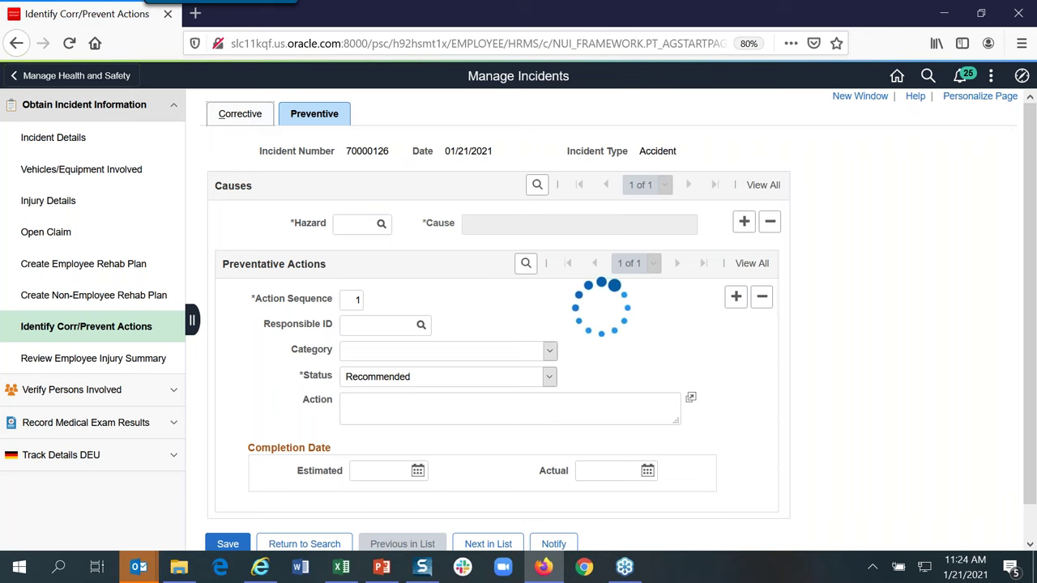
left_click(423, 377)
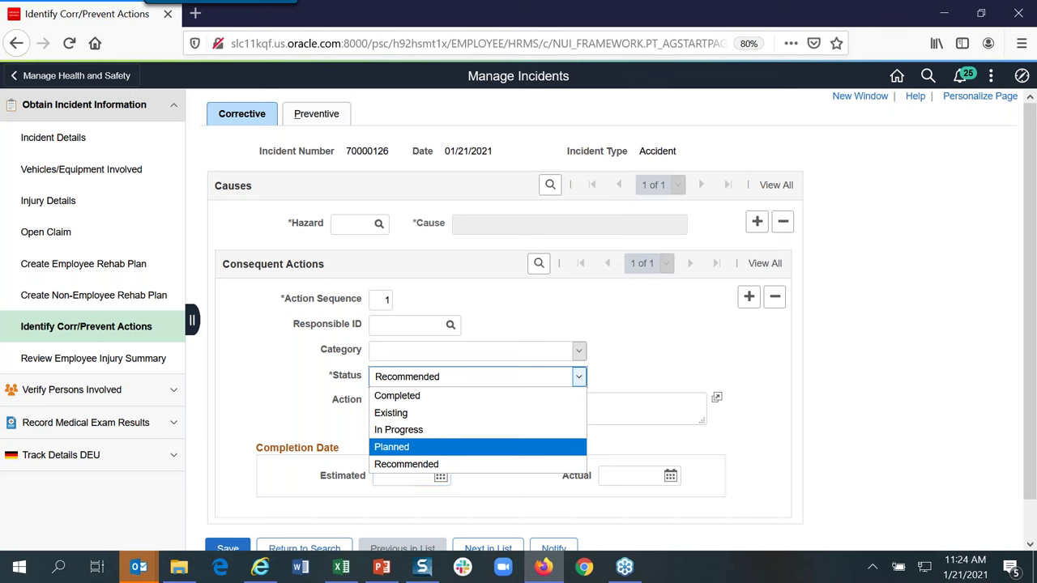
left_click(395, 122)
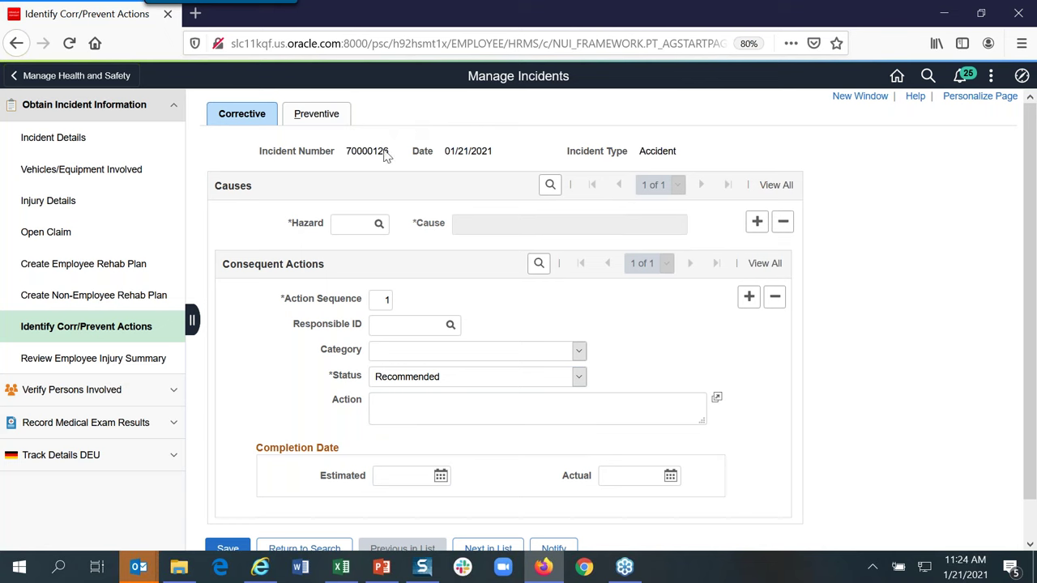
left_click_drag(345, 151, 385, 149)
left_click(148, 427)
Step: Expand Record Medical Exam Results in the navigation and open its Health Card search page
scroll(182, 399, "down", 2)
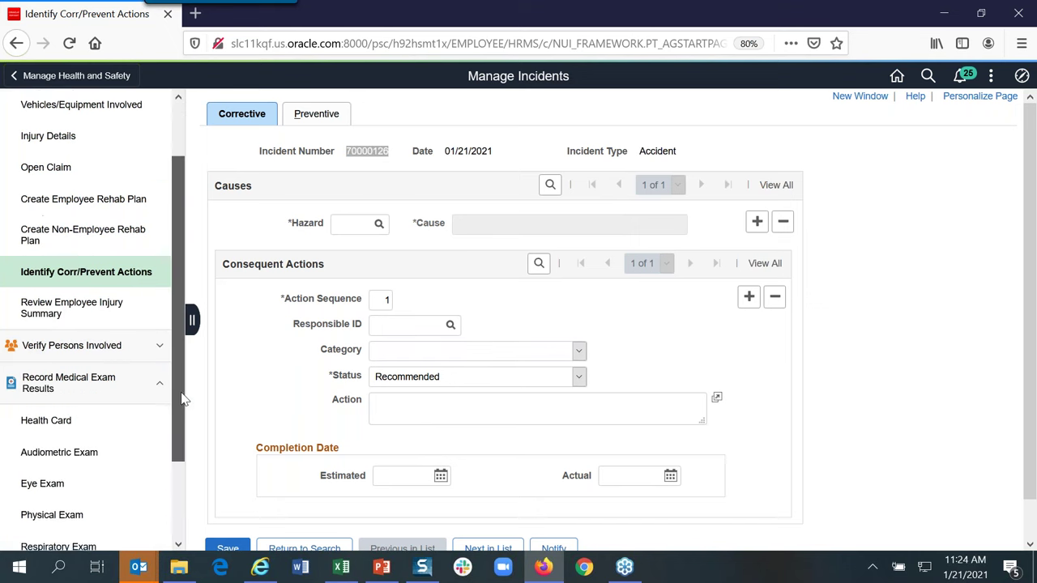
scroll(183, 398, "down", 3)
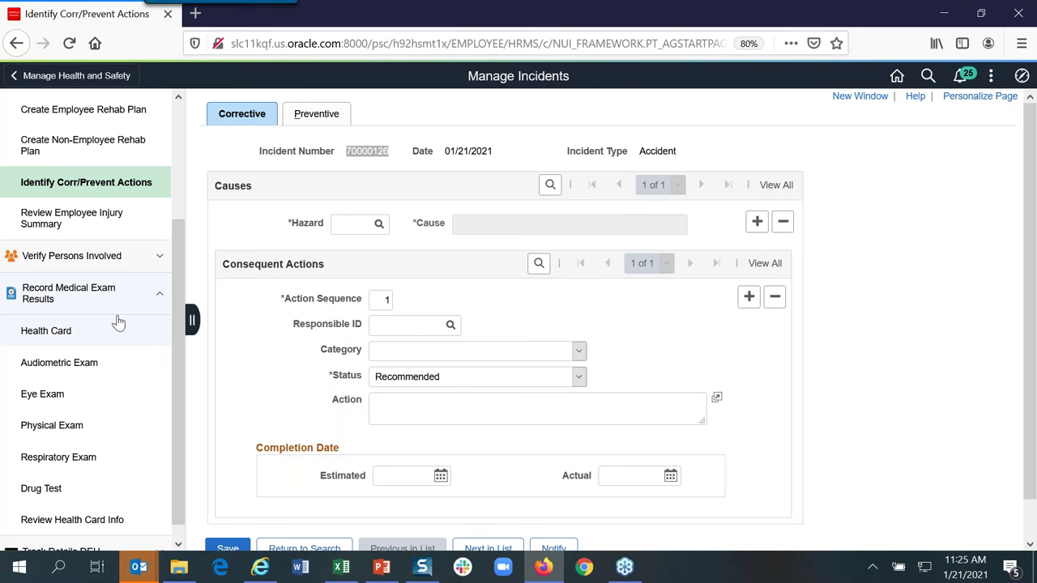
left_click(96, 300)
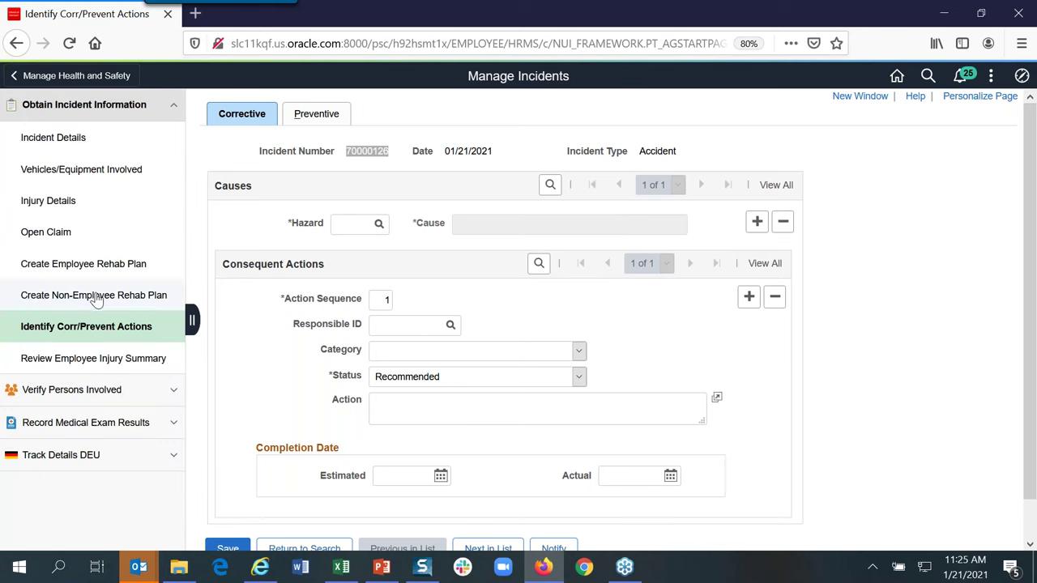
left_click(81, 327)
left_click(102, 329)
left_click(75, 430)
scroll(172, 344, "down", 5)
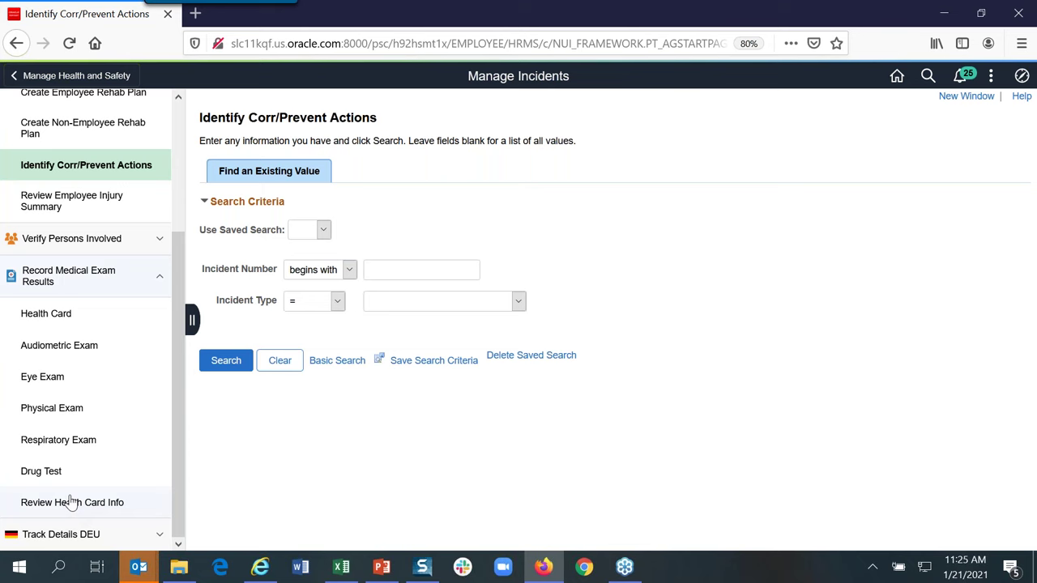
left_click(51, 316)
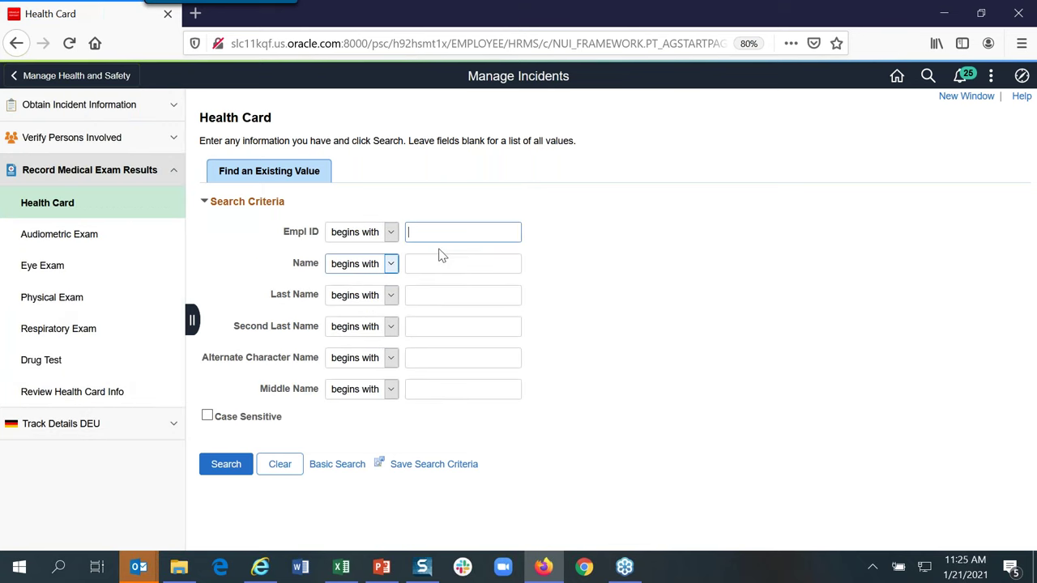
Step: Search for the employee by Empl ID and show Health Card 2 with drug sensitivities and previous tests
type("KU")
key("Return")
left_click(443, 176)
type("007")
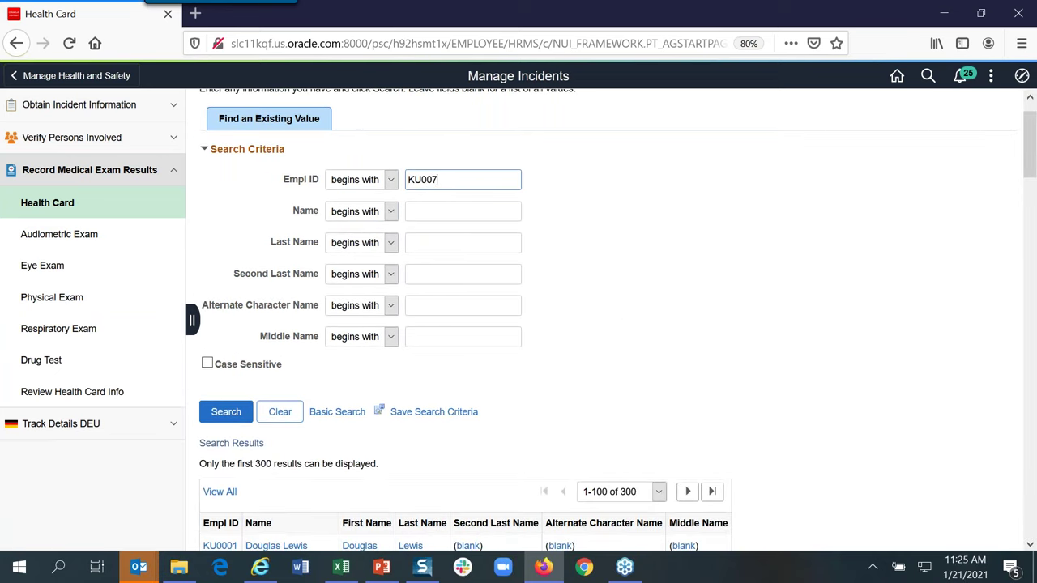
type("6")
key("Return")
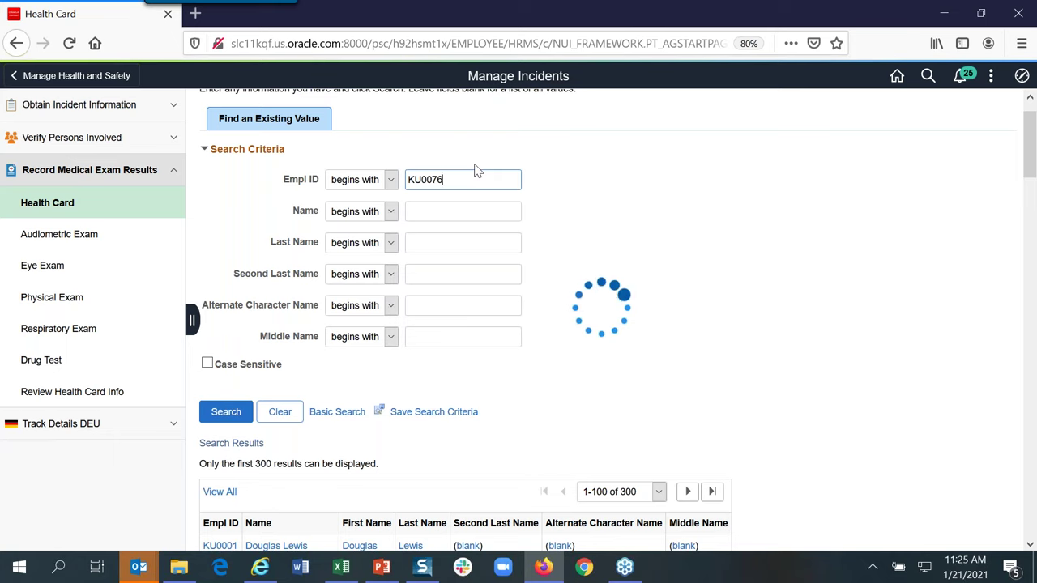
left_click(338, 114)
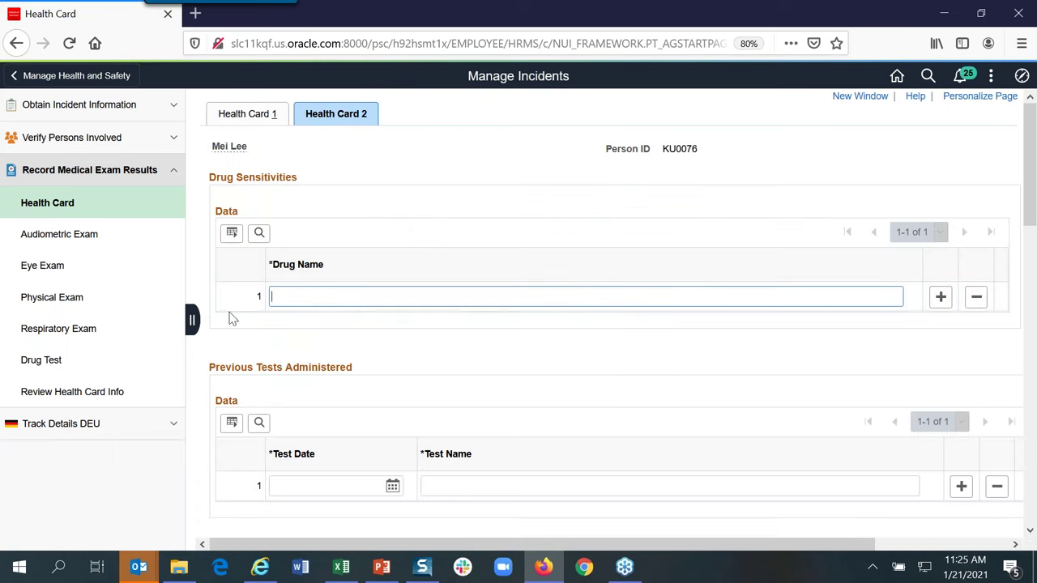
left_click(192, 319)
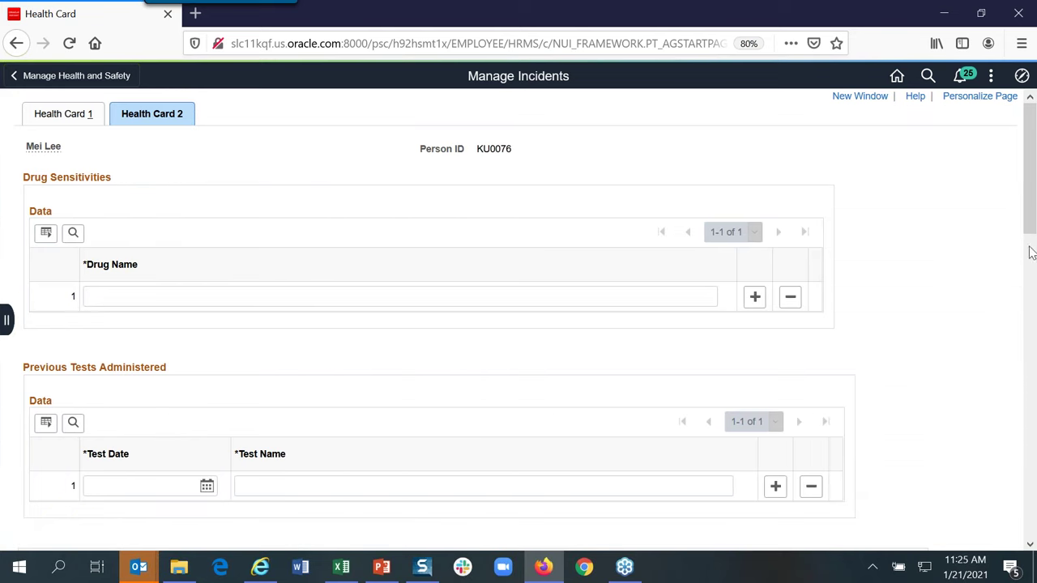
scroll(1032, 295, "down", 5)
left_click_drag(1031, 300, 1033, 378)
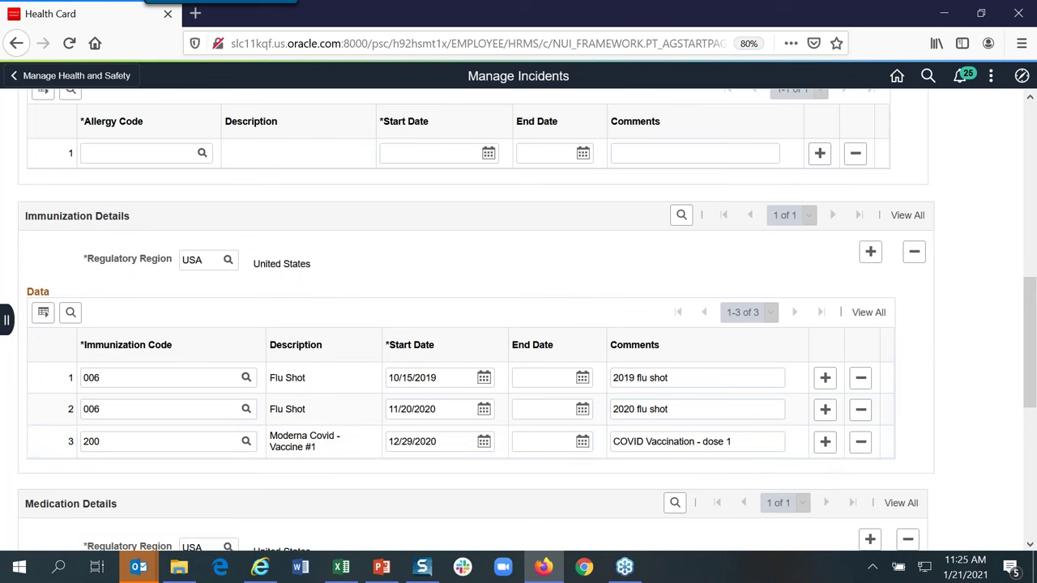
scroll(1029, 413, "down", 3)
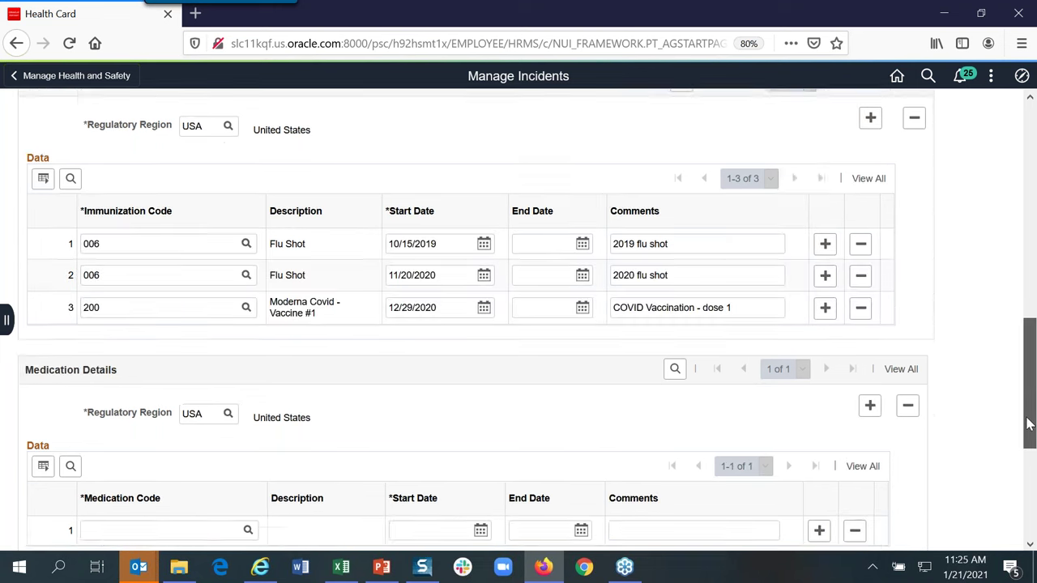
scroll(1029, 425, "down", 2)
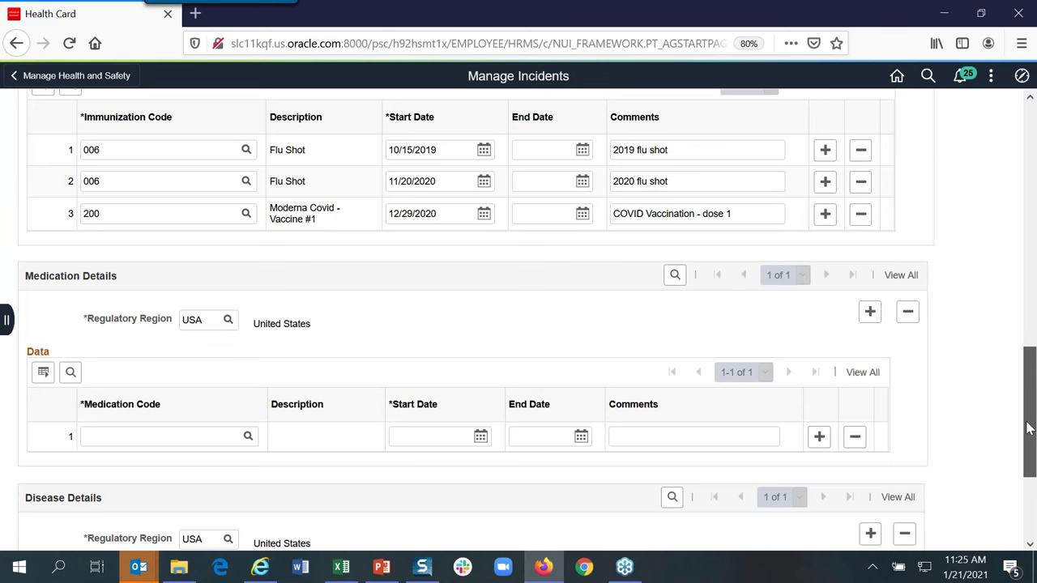
scroll(1028, 429, "down", 1)
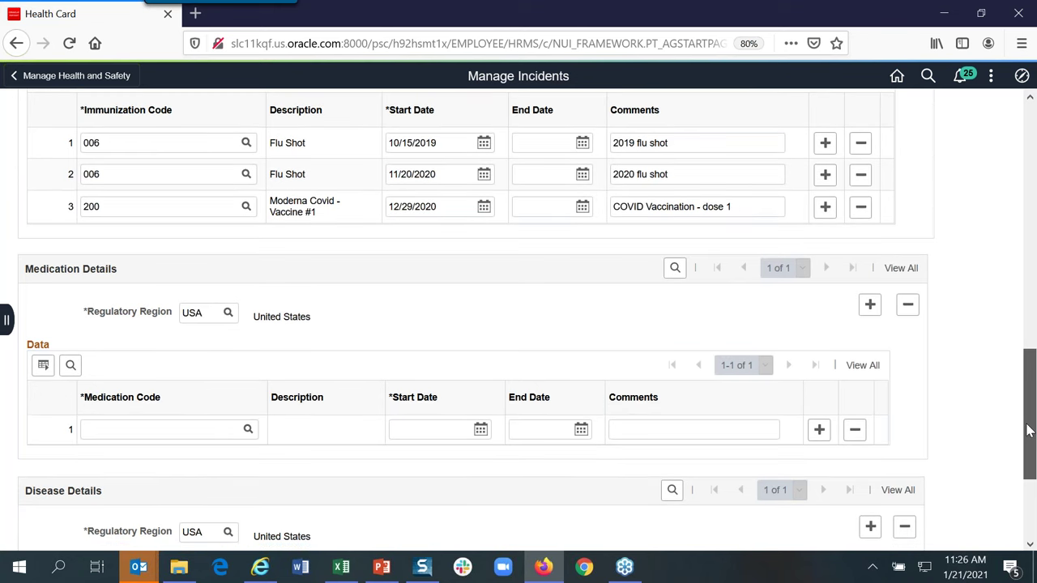
left_click_drag(1028, 429, 1023, 474)
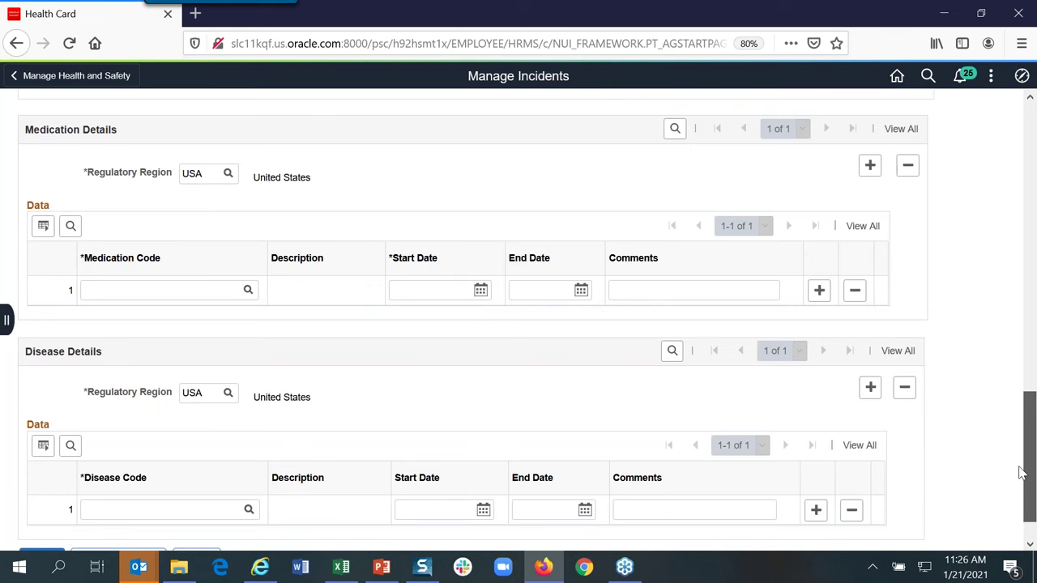
left_click_drag(1023, 474, 937, 208)
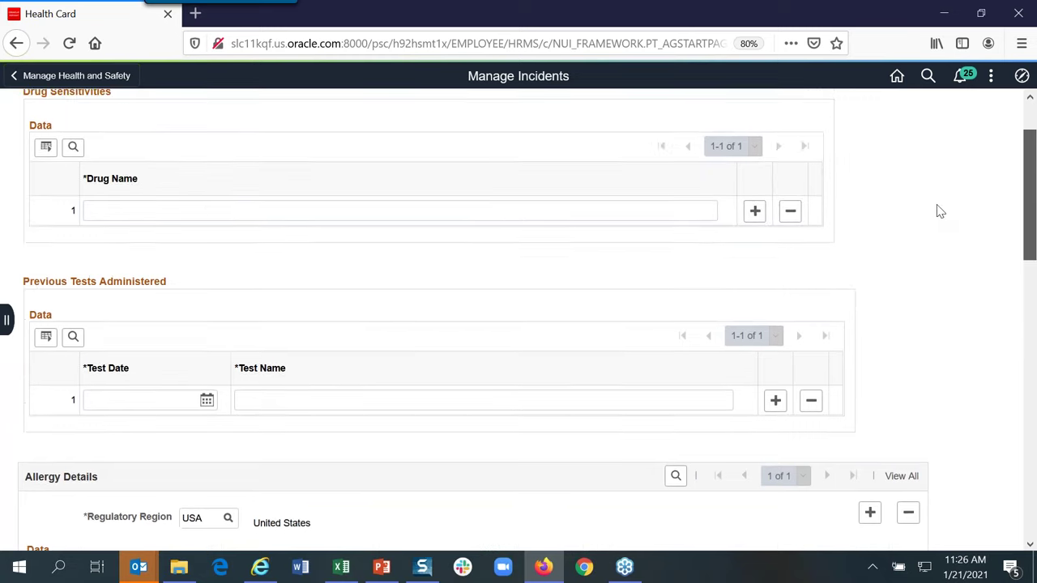
scroll(935, 179, "down", 6)
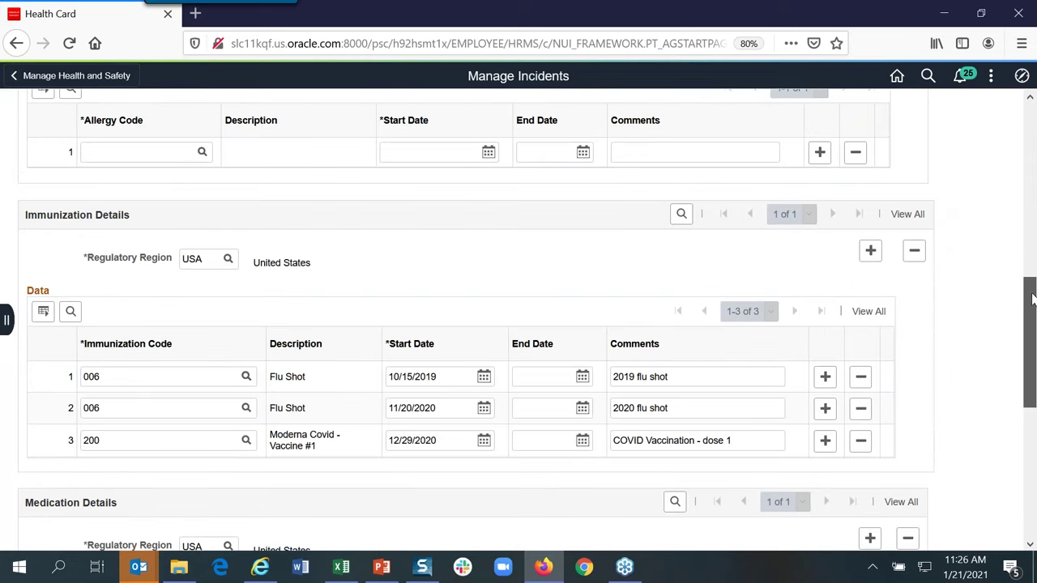
scroll(1006, 159, "up", 6)
scroll(1006, 159, "up", 1)
left_click(190, 291)
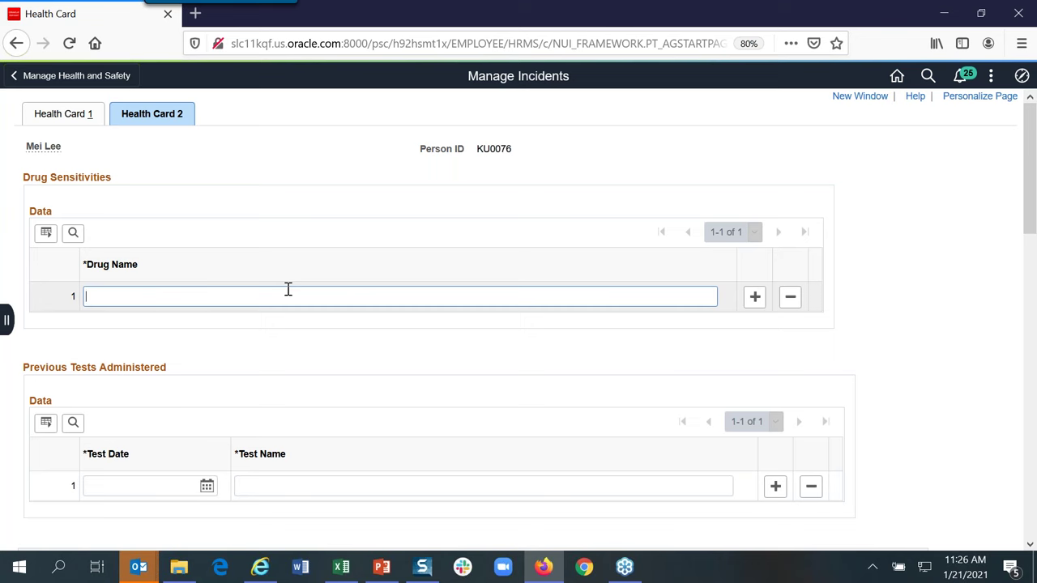
Step: Return to Manage Health and Safety, search Manage Incidents for Accident type, and open incident 70000126
left_click(69, 76)
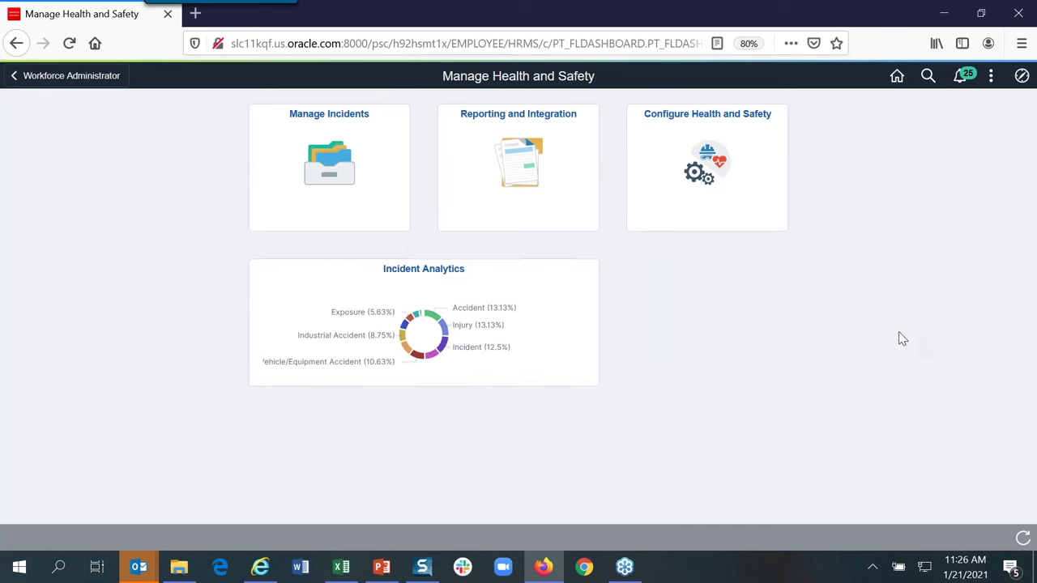
left_click(366, 212)
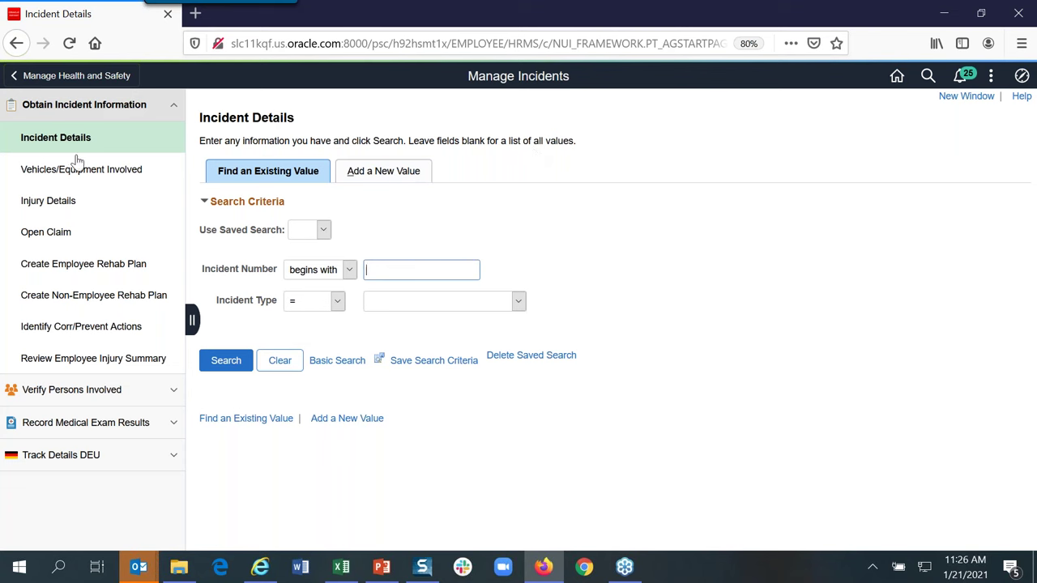
left_click(402, 300)
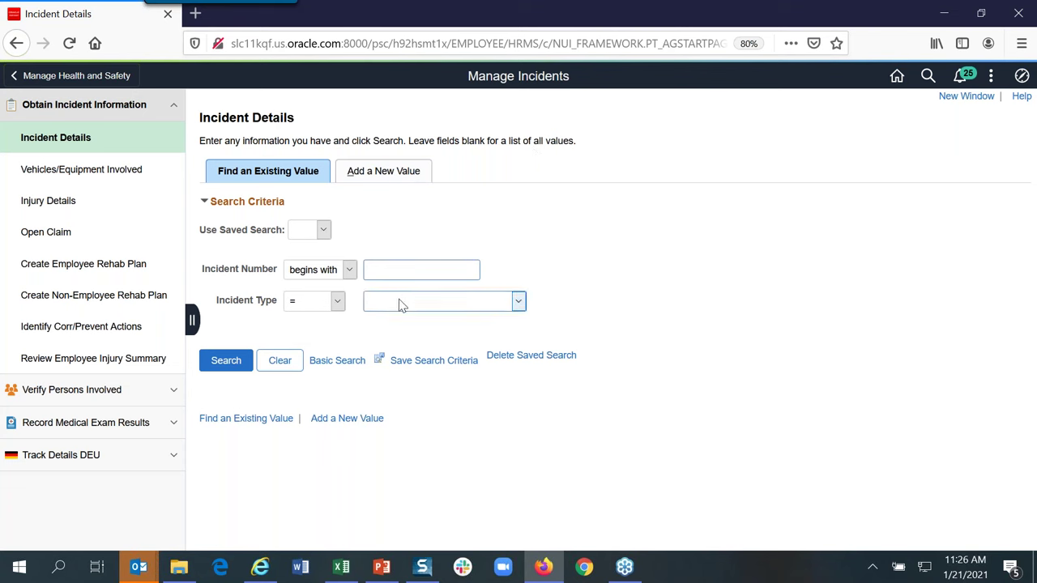
left_click_drag(520, 392, 516, 413)
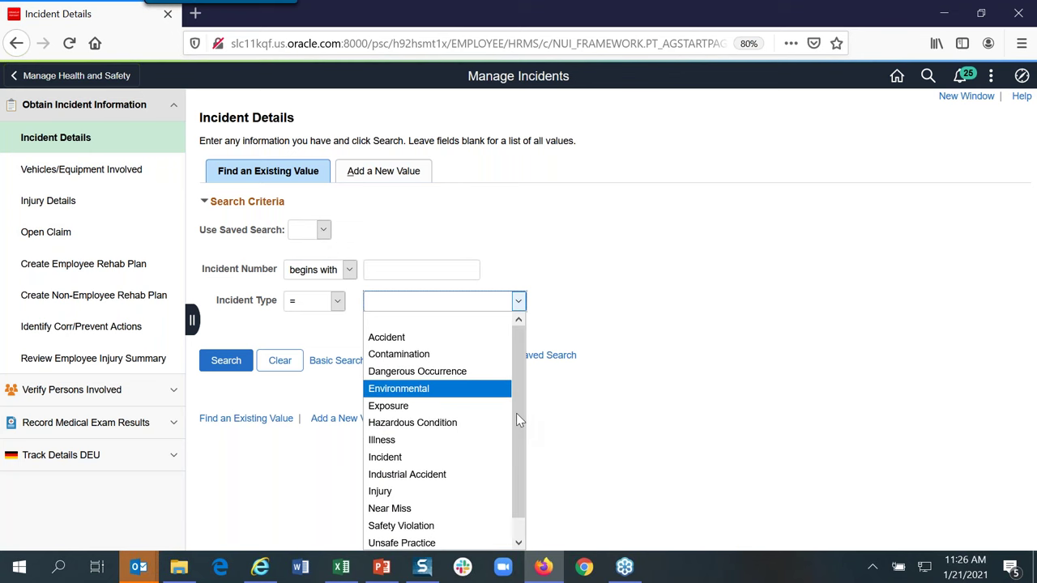
left_click(431, 341)
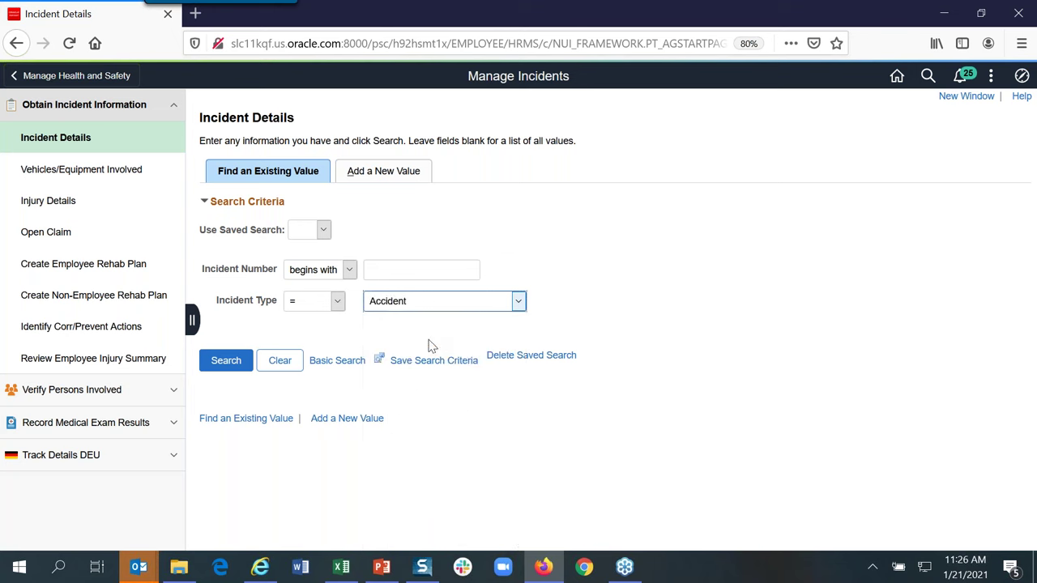
left_click(225, 360)
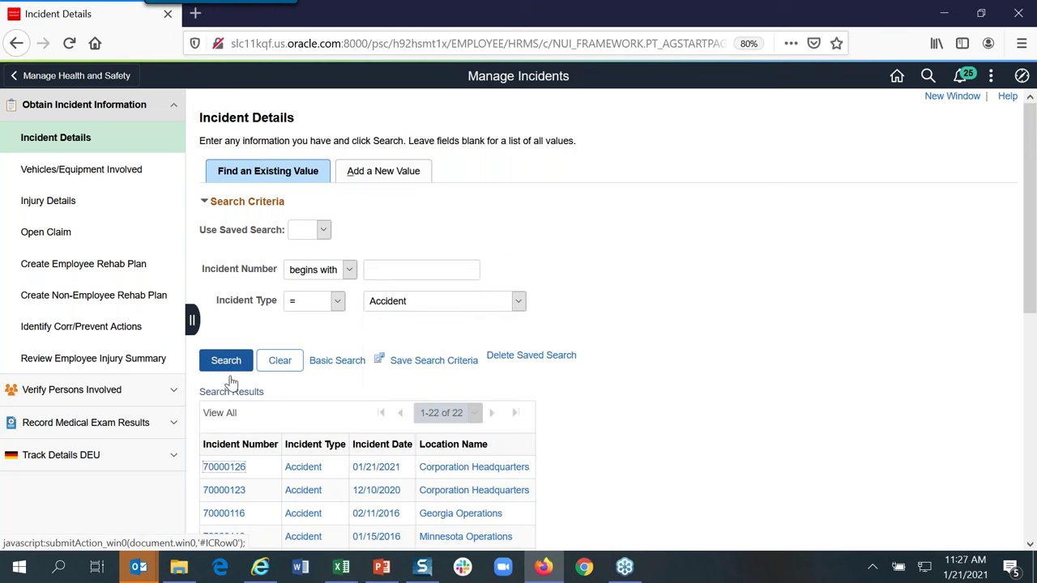
left_click(231, 467)
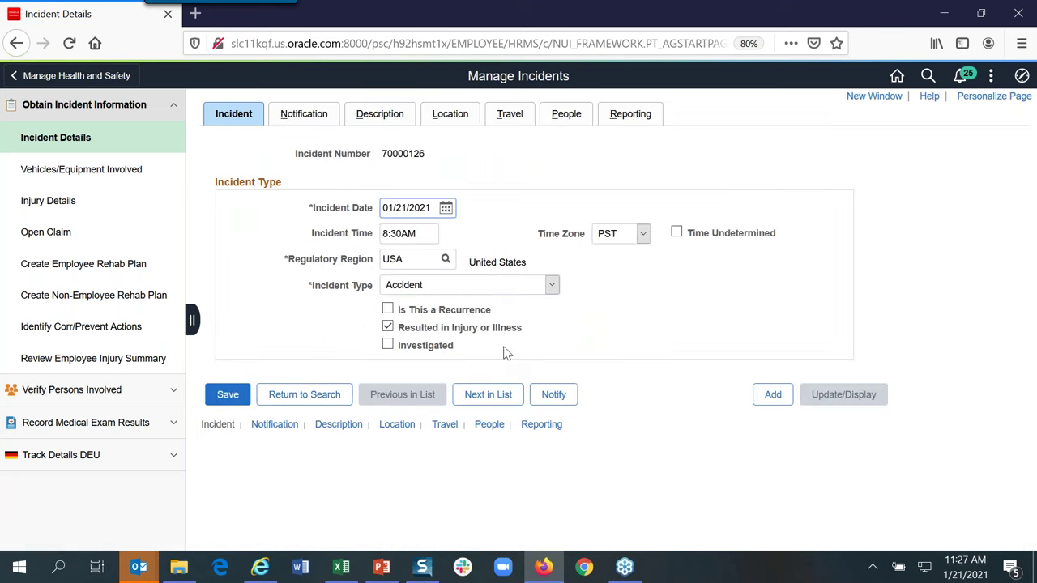
Step: Show incident 70000126's Notification details, reported 01/21/2021 at 11:14AM
left_click(303, 116)
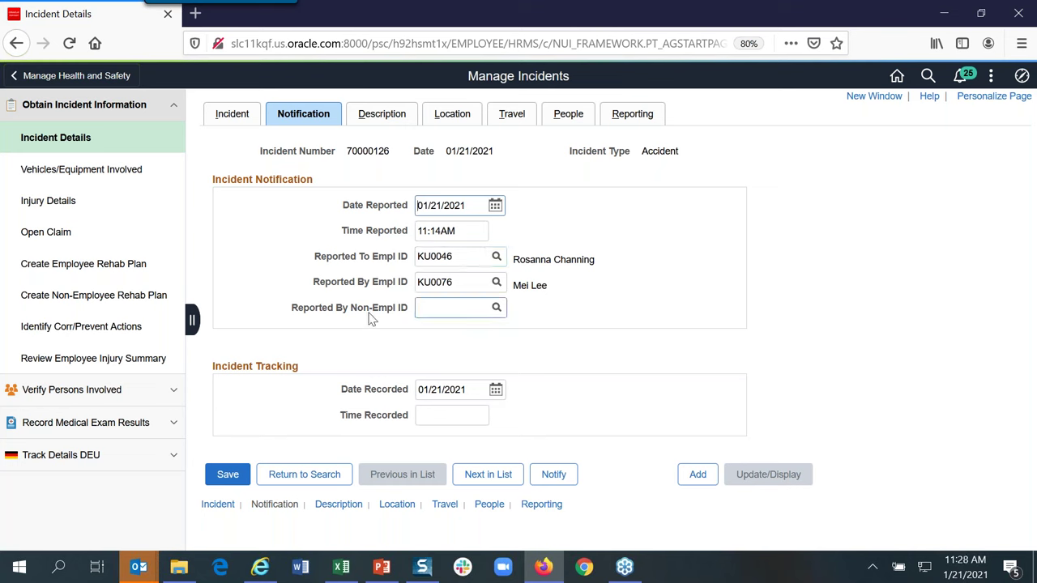
left_click(468, 311)
Step: Go back to the Manage Health and Safety dashboard with its incident tiles and Incident Analytics chart
left_click(97, 81)
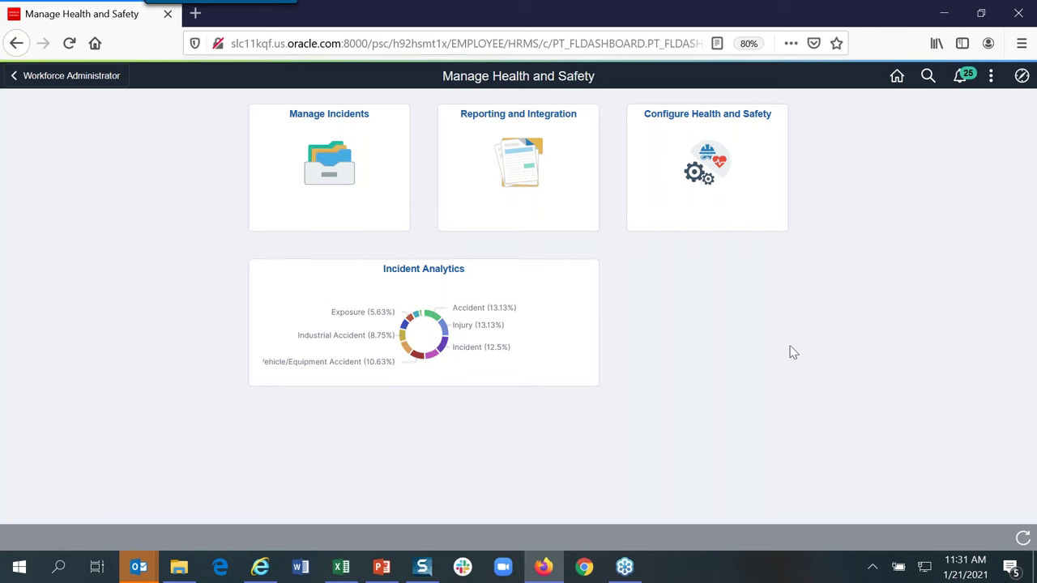
left_click(703, 204)
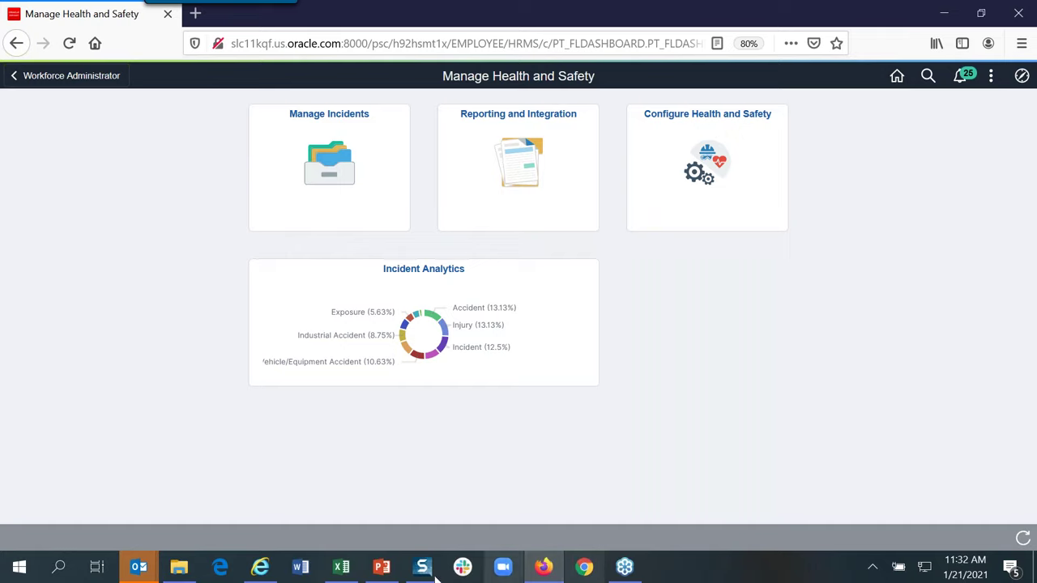
Step: In PowerPoint, move through Health & Safety_MIPRO.pptx to slide 15, Configure Health & Safety
left_click(380, 572)
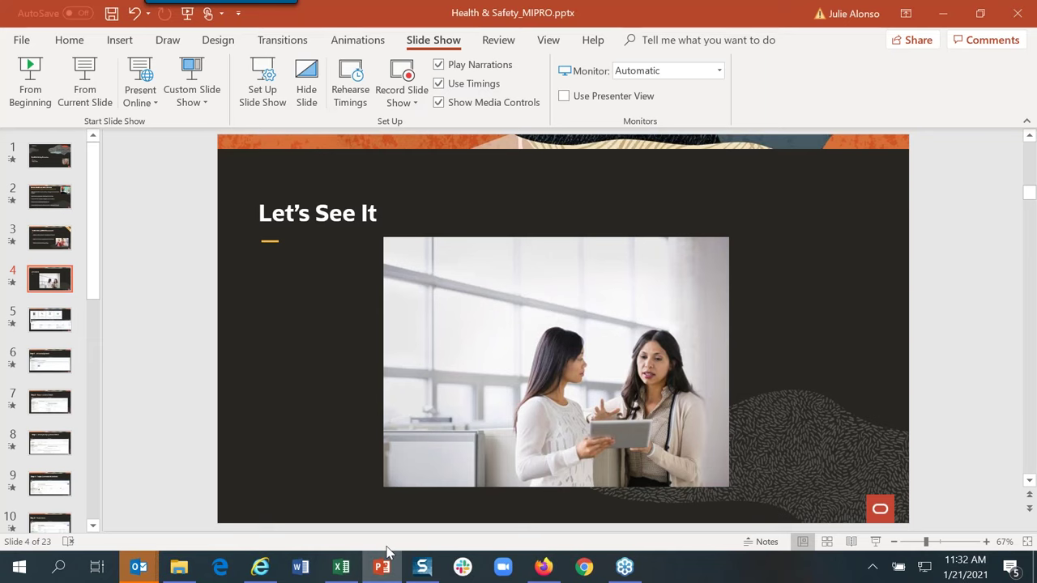
key("Down")
key("Down")
key("Down")
key("Down")
key("Down")
key("Down")
key("Down")
key("Down")
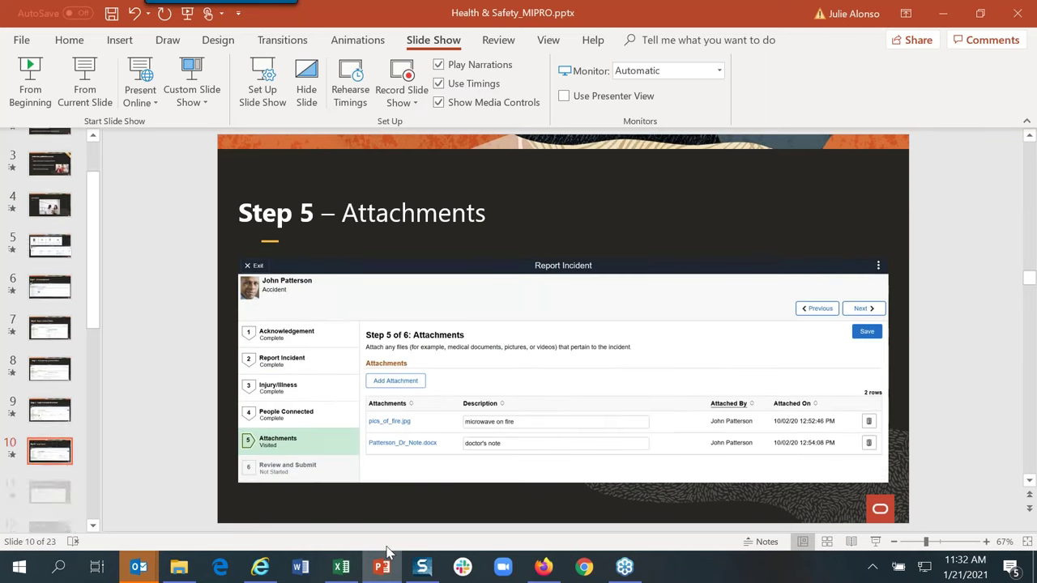
key("Down")
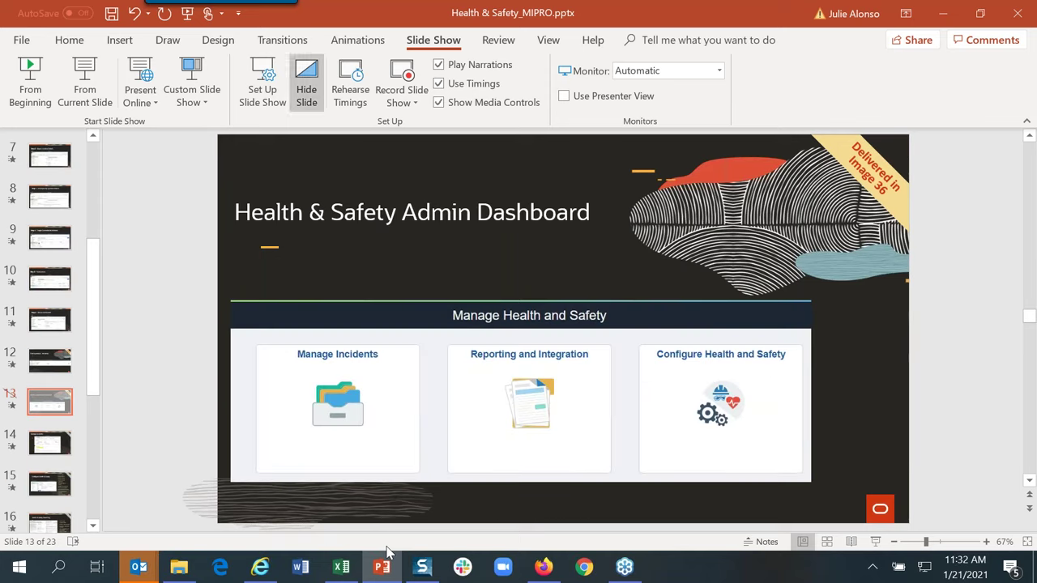
key("Down")
key("Down")
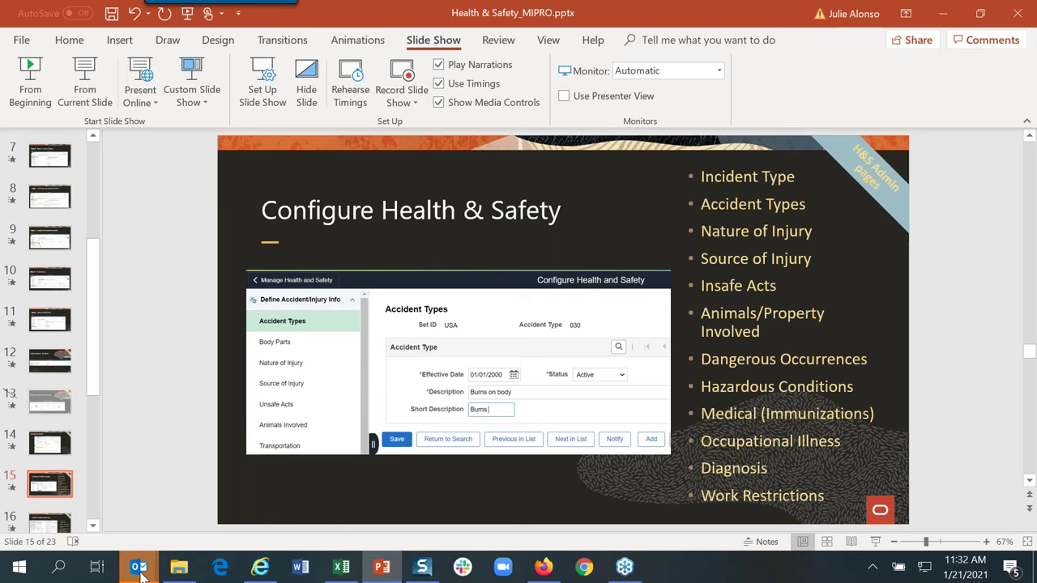
Step: Dismiss the Outlook webinar reminder and start the slideshow from the current slide
mouse_move(139, 567)
left_click(734, 503)
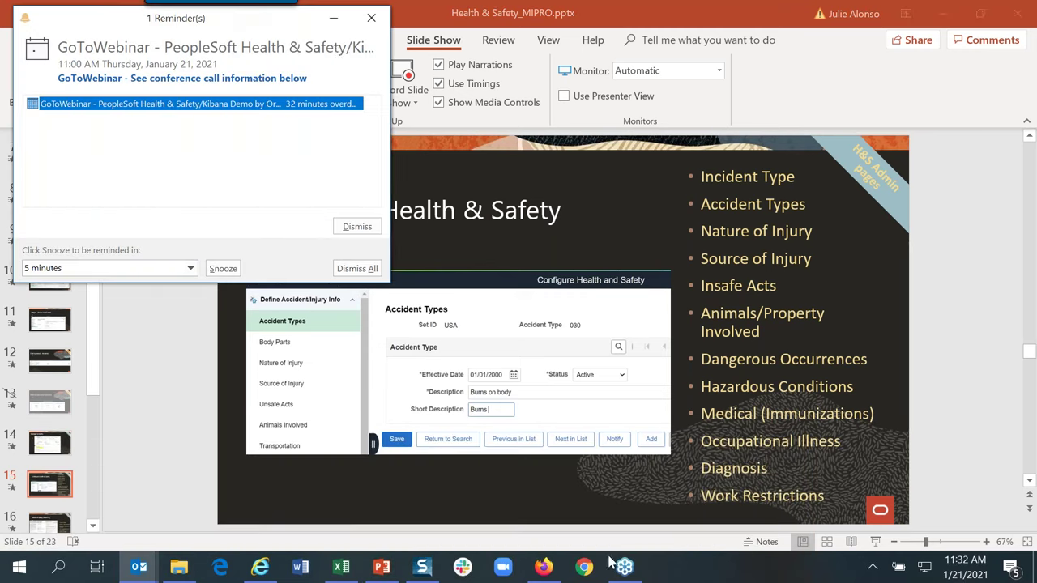
left_click(371, 19)
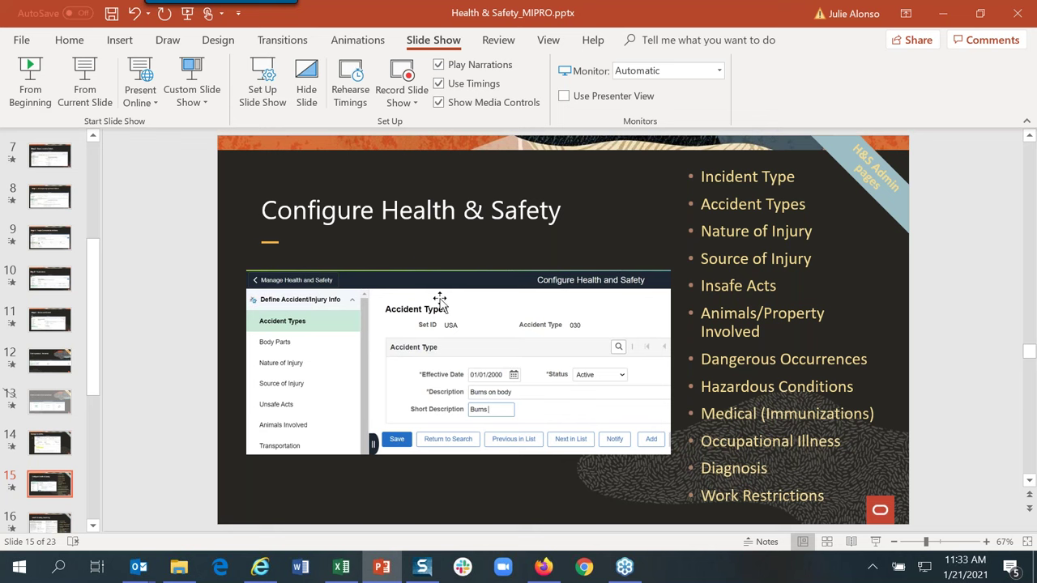
left_click(98, 109)
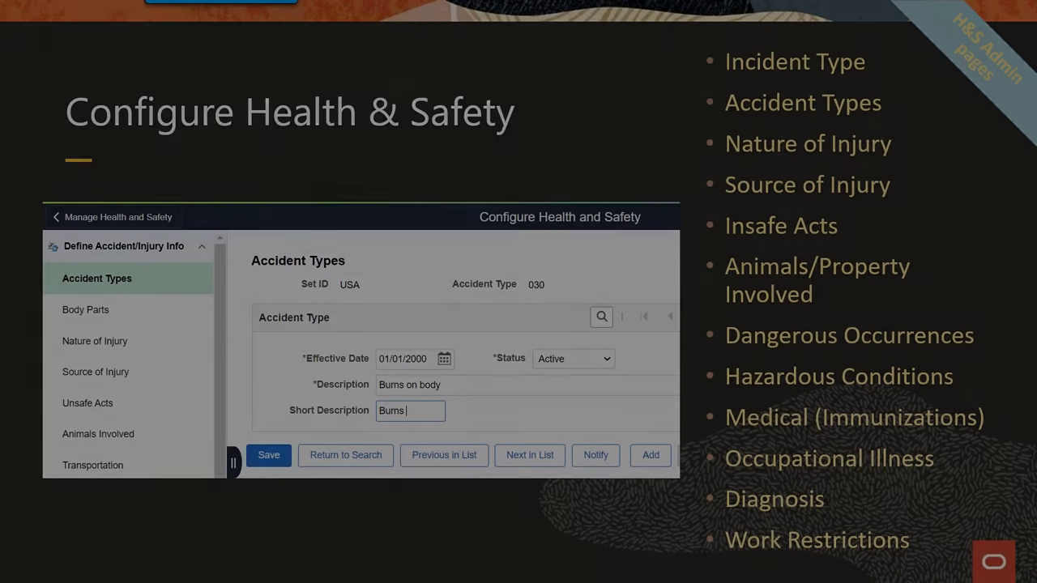
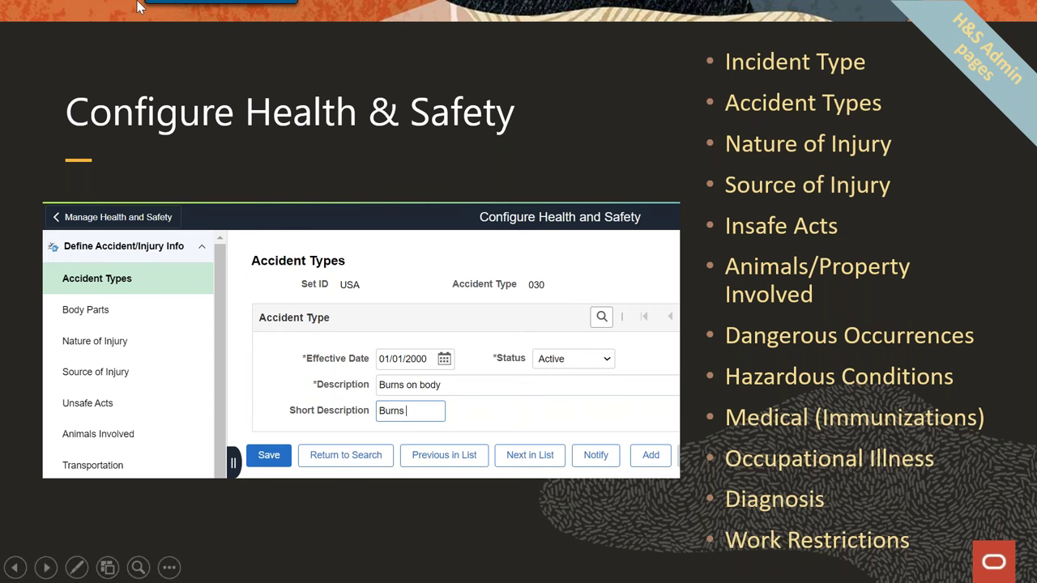
Step: Exit the slide show, return to Manage Health and Safety in Firefox and open Configure Health and Safety
key("Escape")
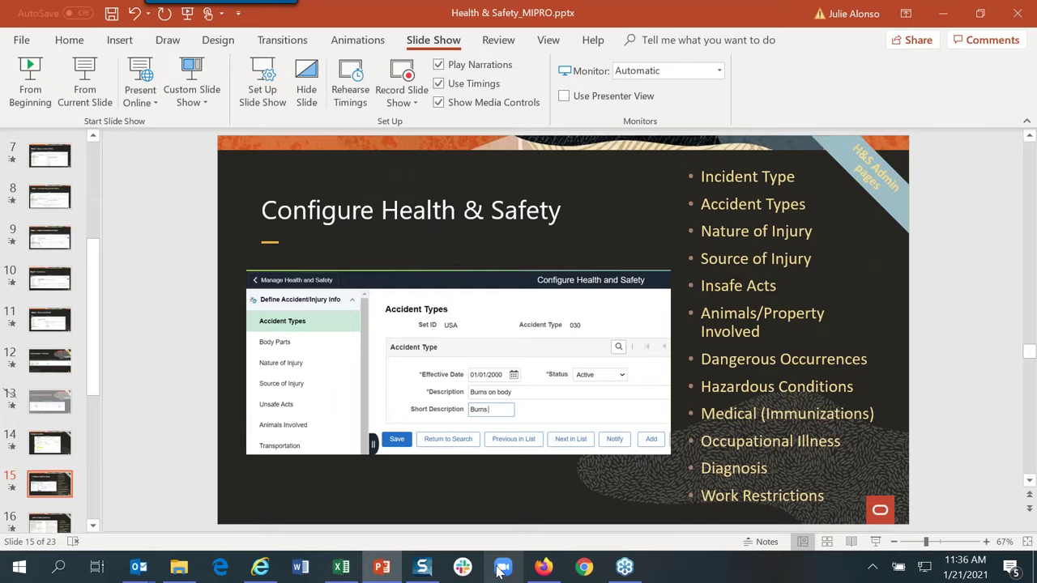
mouse_move(541, 571)
left_click(535, 519)
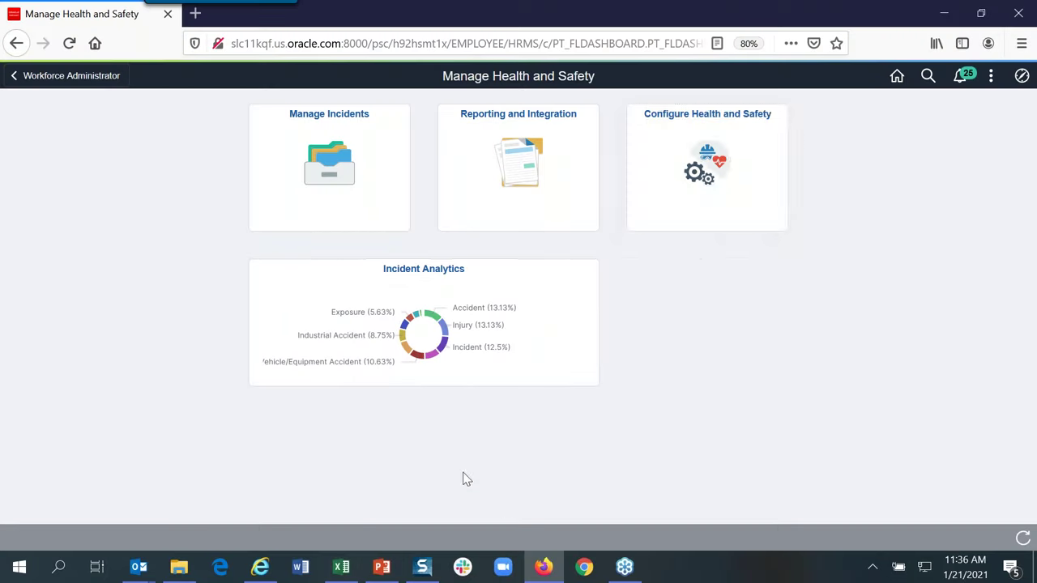
left_click(715, 193)
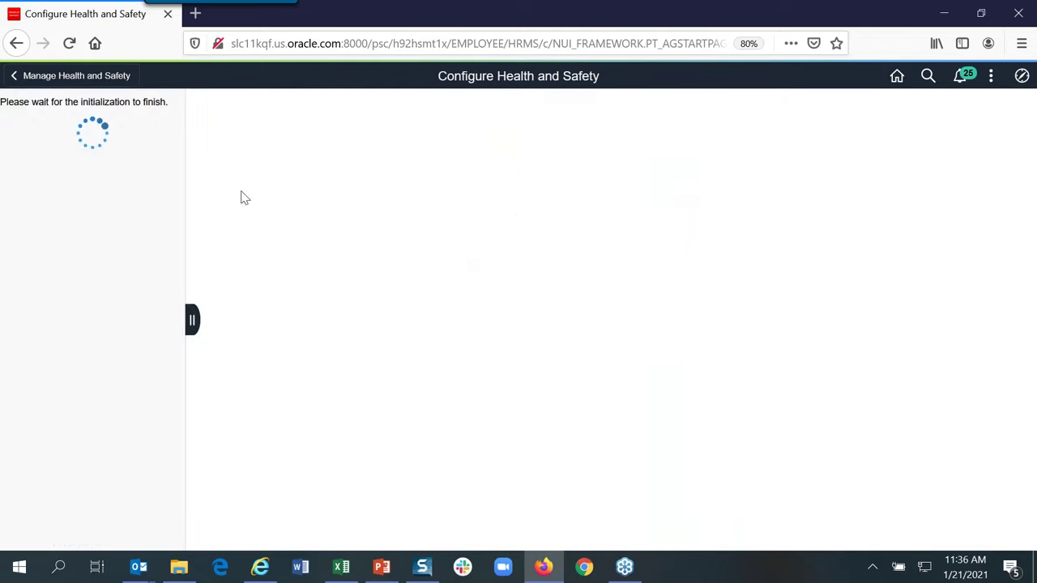
Step: Scroll through the Configure Health and Safety navigation and open the Body Parts search page
mouse_move(176, 142)
left_mouse_down()
mouse_move(178, 170)
mouse_move(158, 133)
left_mouse_up()
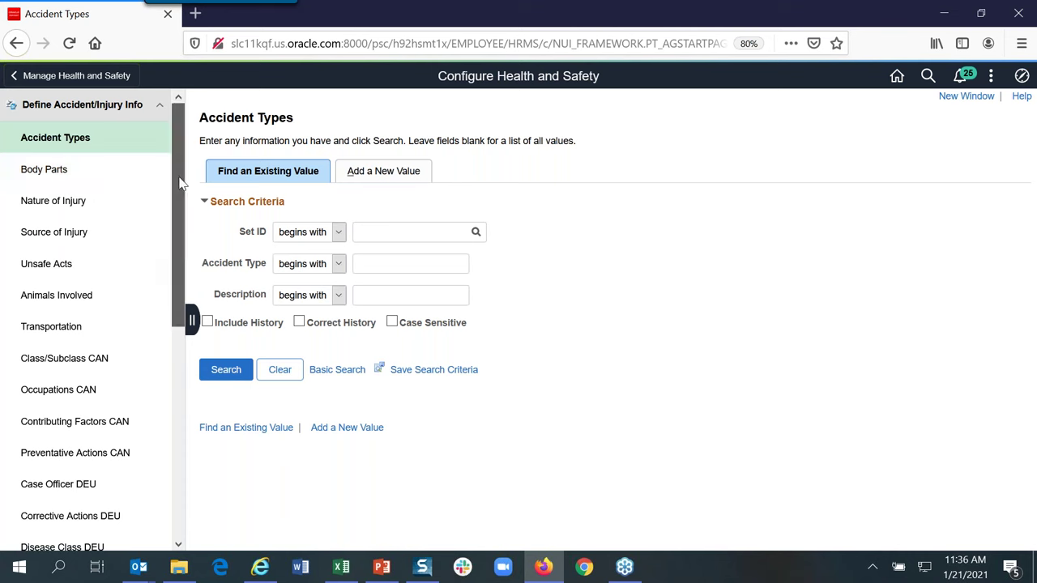
left_click_drag(180, 184, 159, 413)
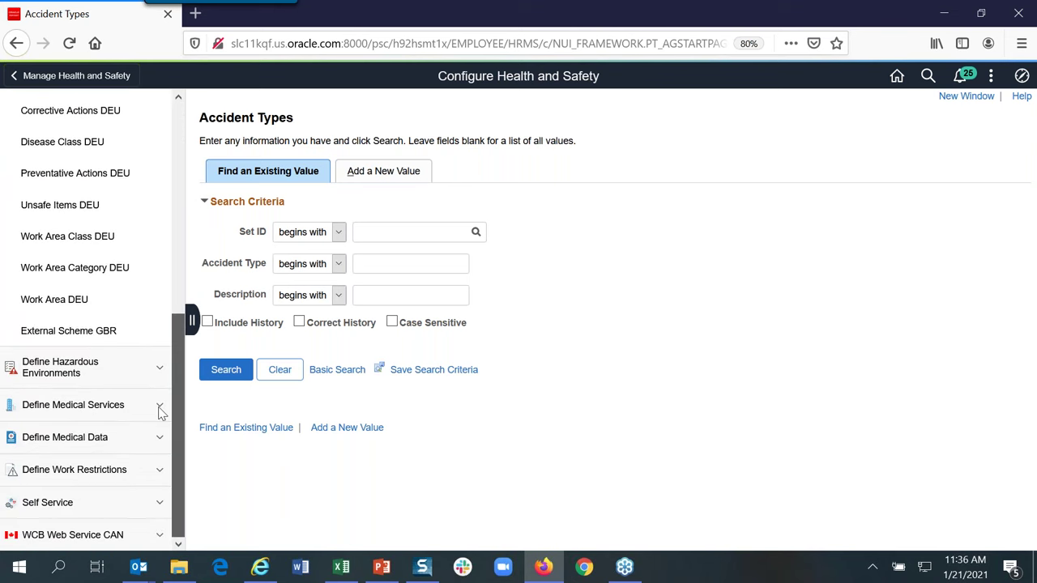
left_click_drag(160, 413, 122, 145)
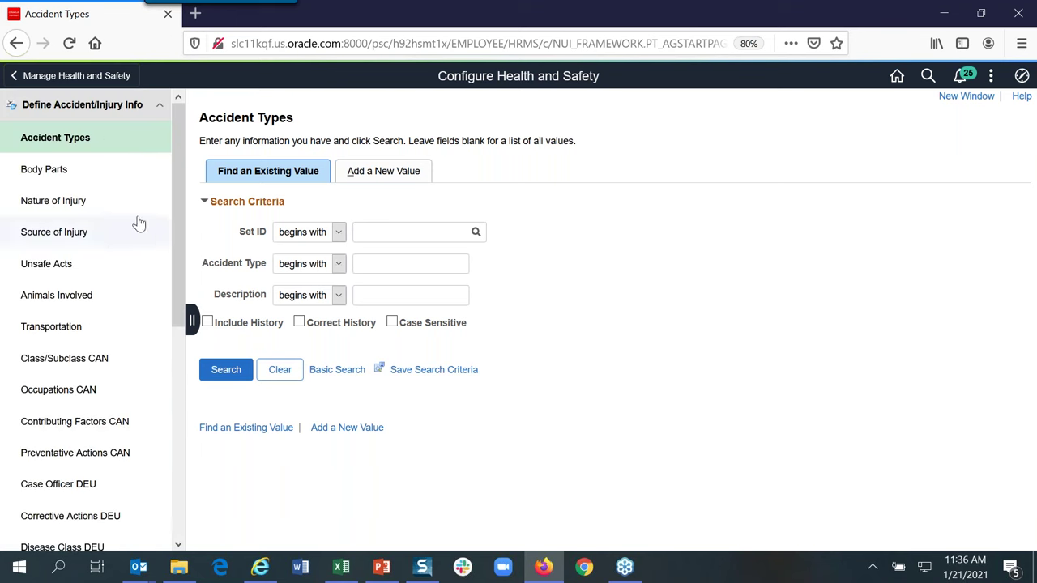
left_click(63, 172)
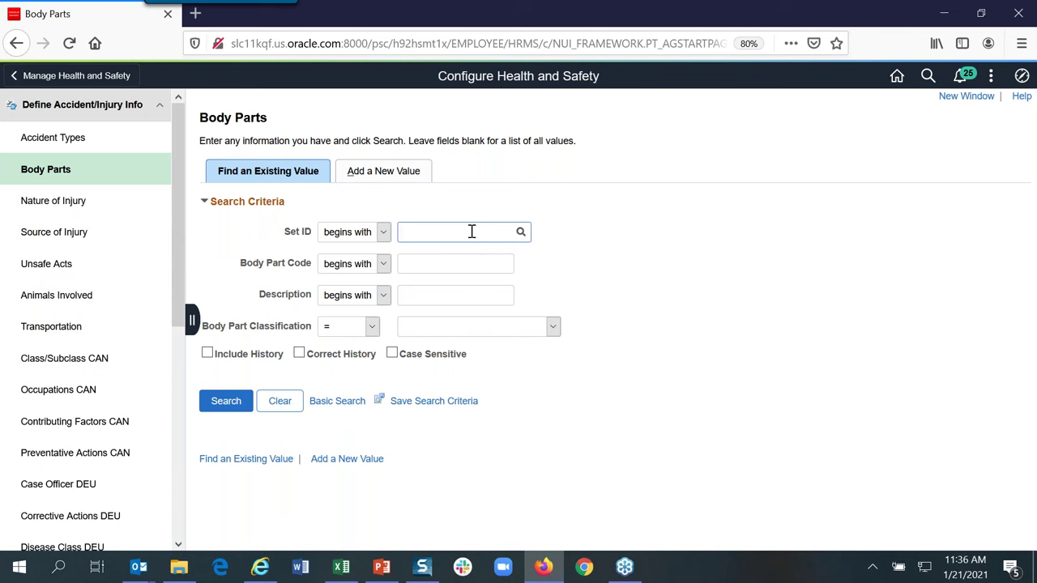
Step: Search Body Parts for Set ID USA and scroll through the 13 returned codes
type("sa")
key("Return")
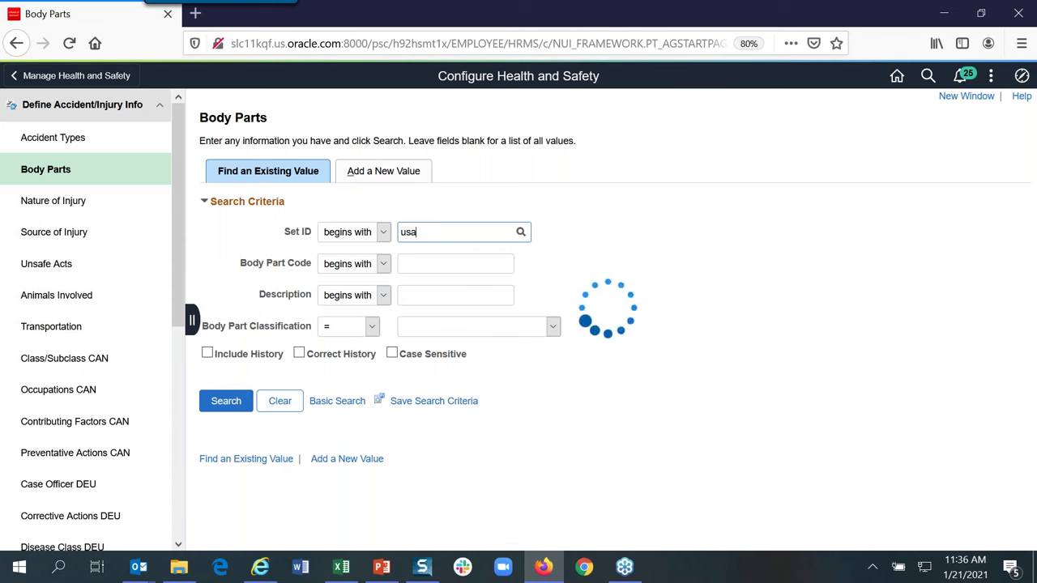
scroll(1021, 259, "down", 4)
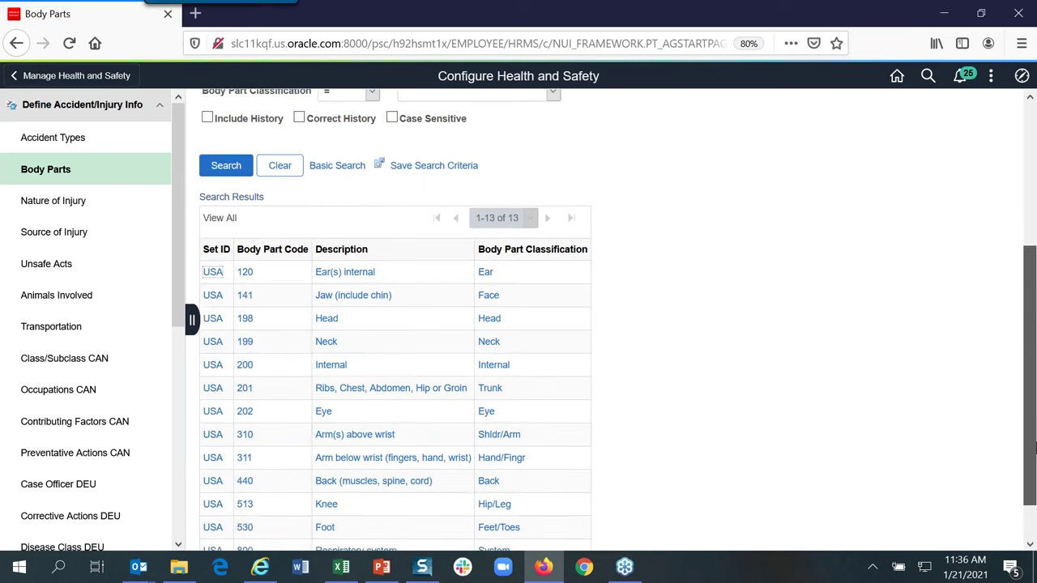
scroll(1009, 250, "up", 3)
scroll(1004, 245, "up", 1)
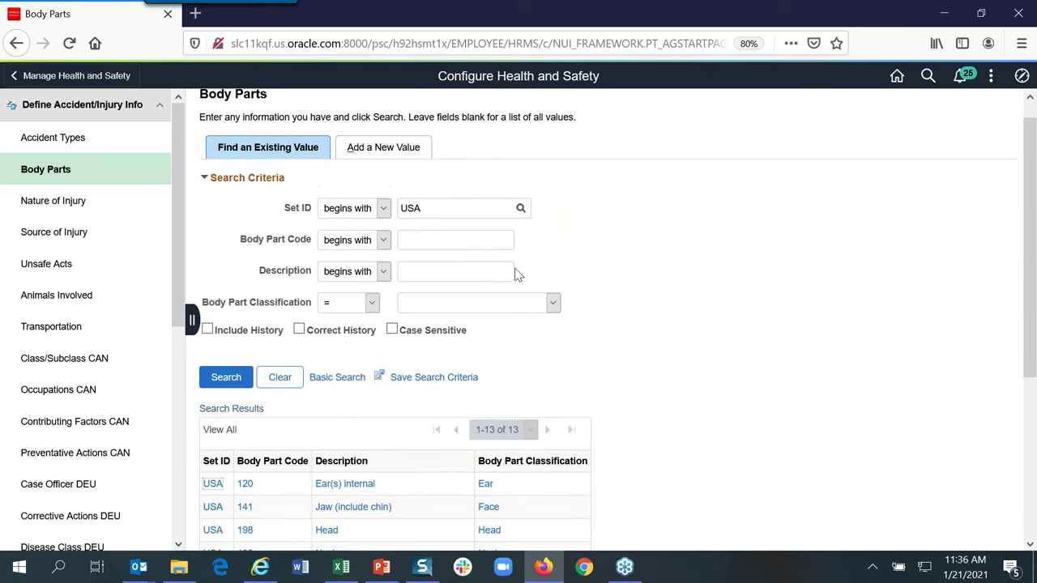
scroll(1035, 263, "down", 3)
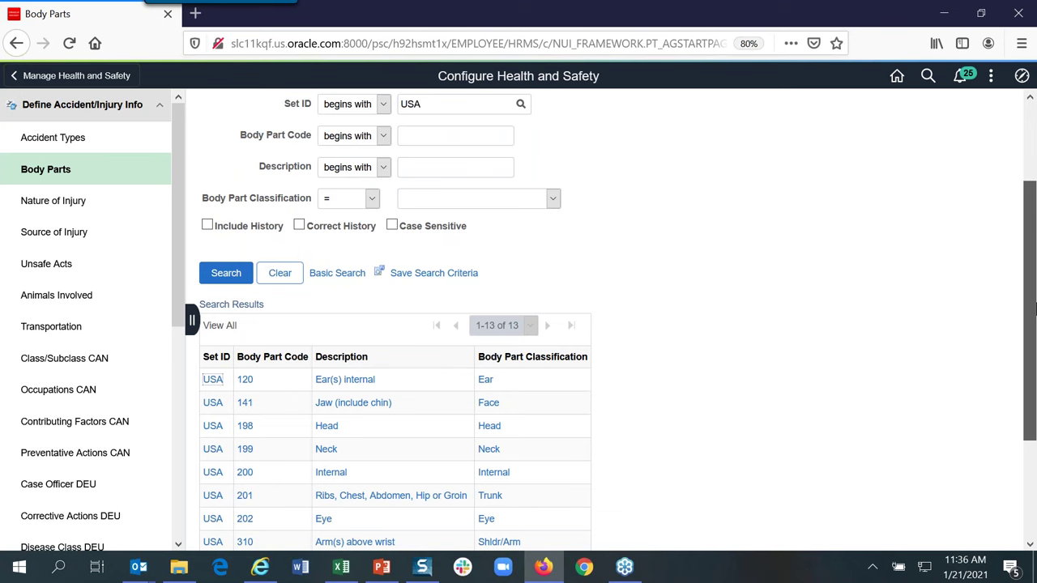
scroll(1034, 306, "down", 4)
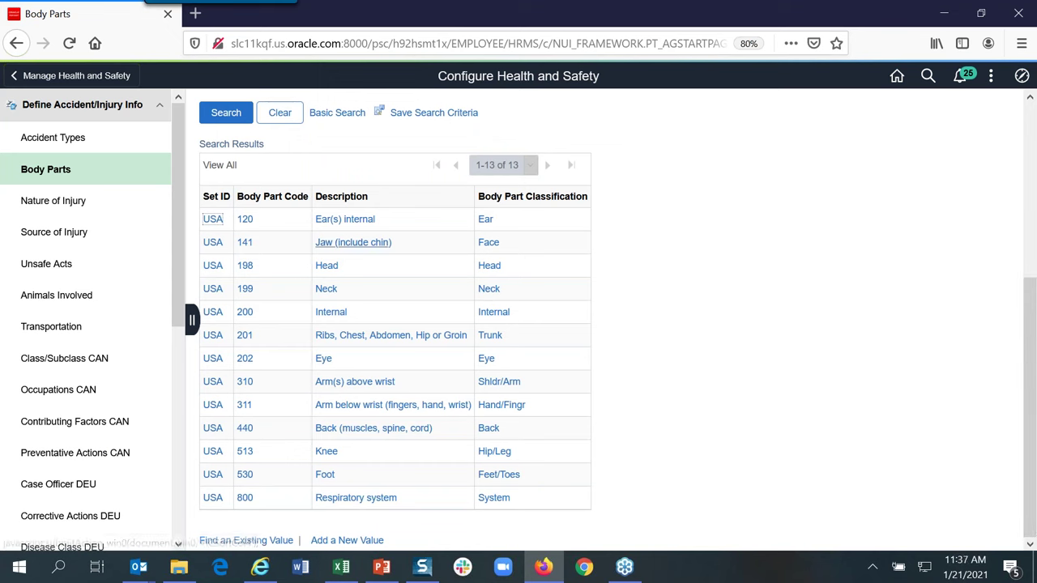
Step: Search Nature of Injury for Set ID USA, review the 26 results, then go to Source of Injury
left_click(55, 202)
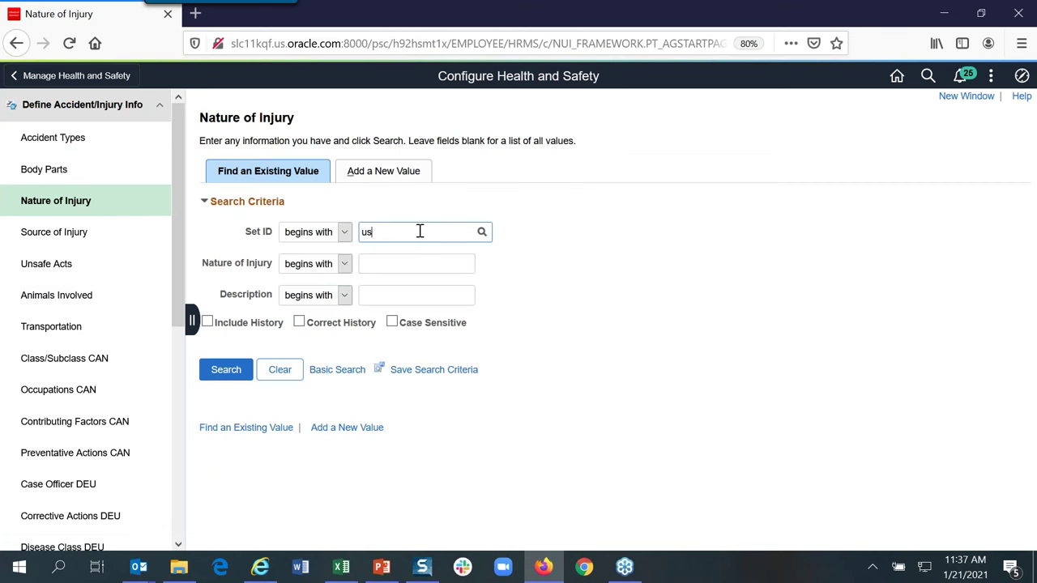
left_click(420, 231)
type("usa")
key("Return")
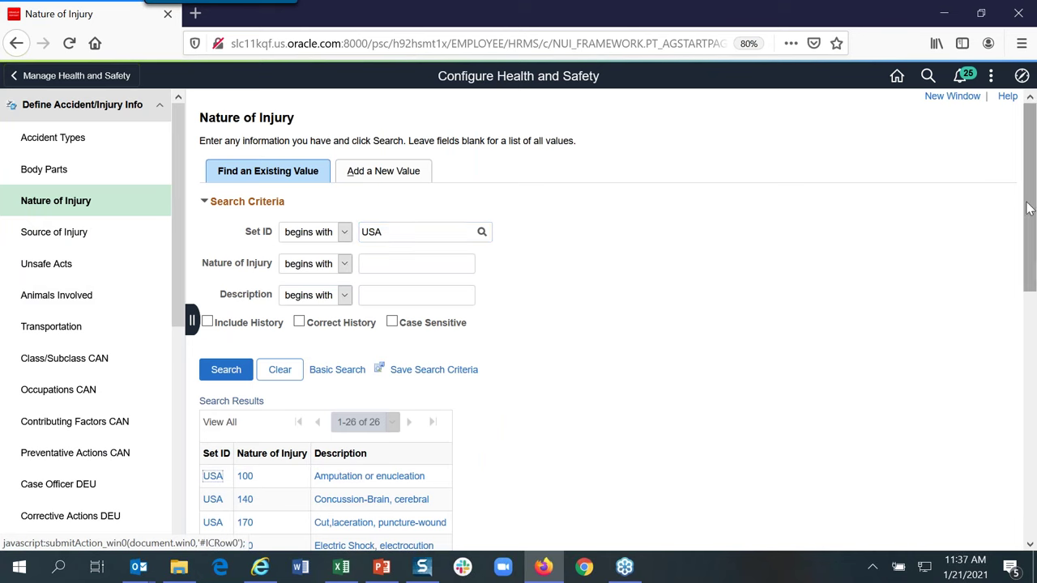
left_click_drag(1033, 235, 1033, 438)
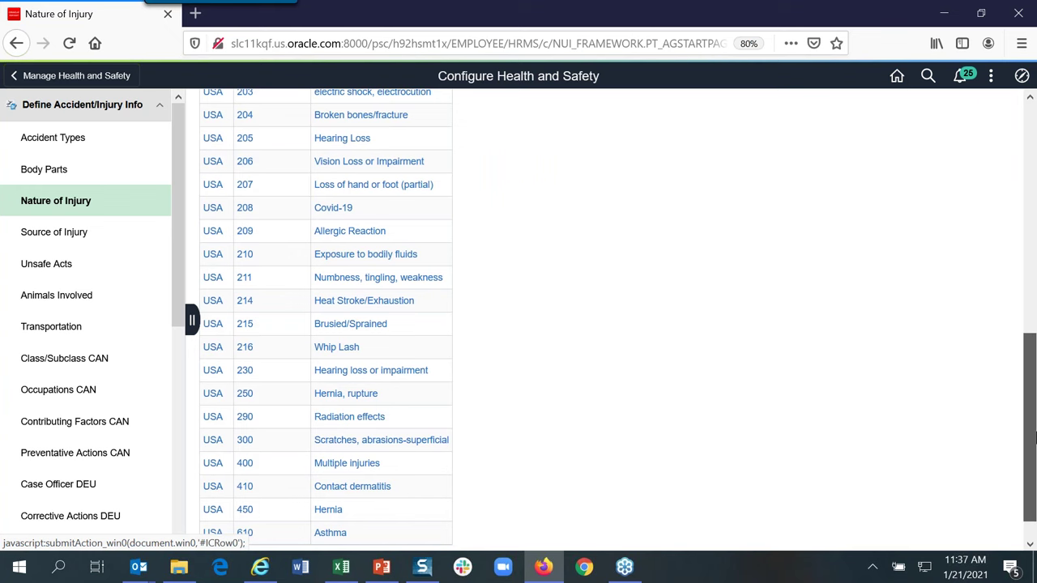
left_click_drag(1033, 437, 1033, 459)
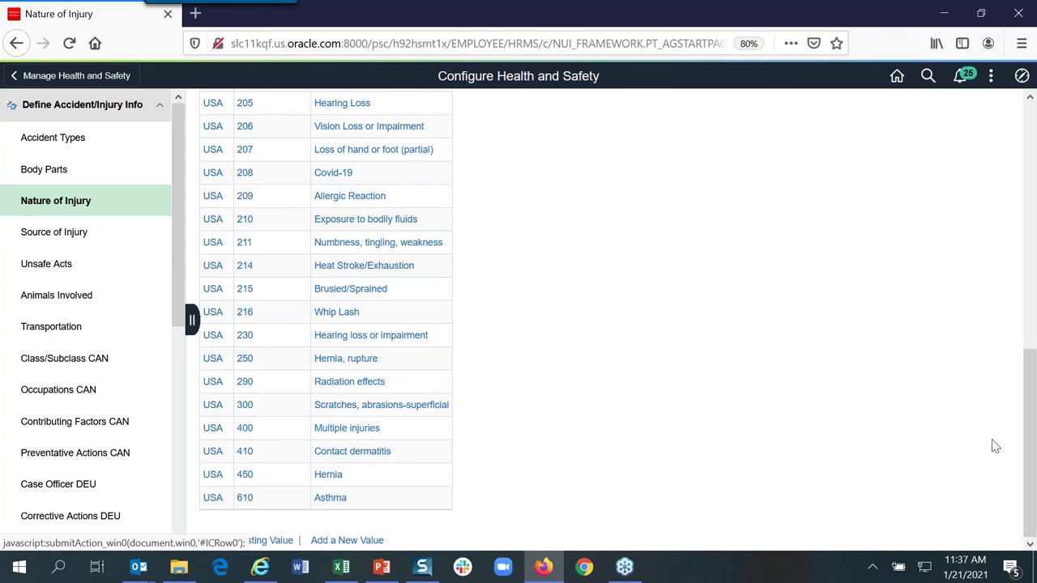
left_click(40, 237)
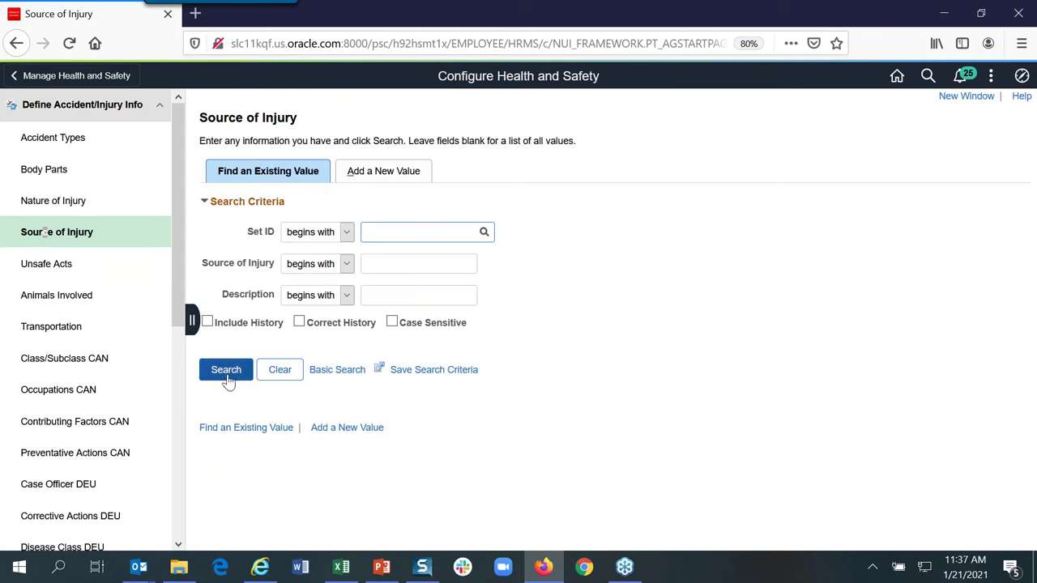
Step: Search Source of Injury for Set ID USA, review the 23 codes, and return to the dashboard
type("usa")
key("Return")
left_click_drag(1032, 250, 1003, 481)
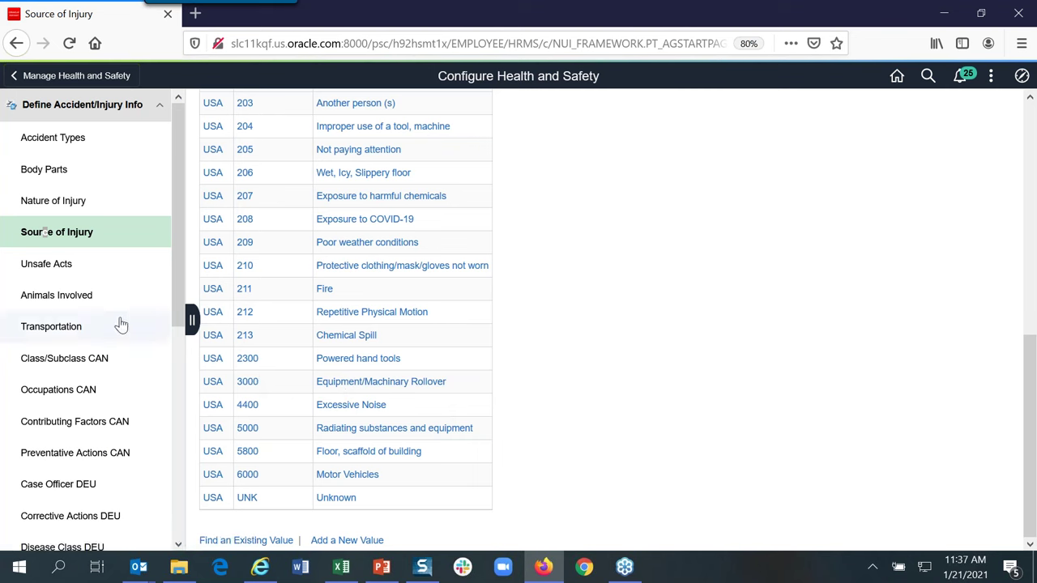
left_click_drag(178, 245, 169, 310)
left_click_drag(1031, 370, 1004, 134)
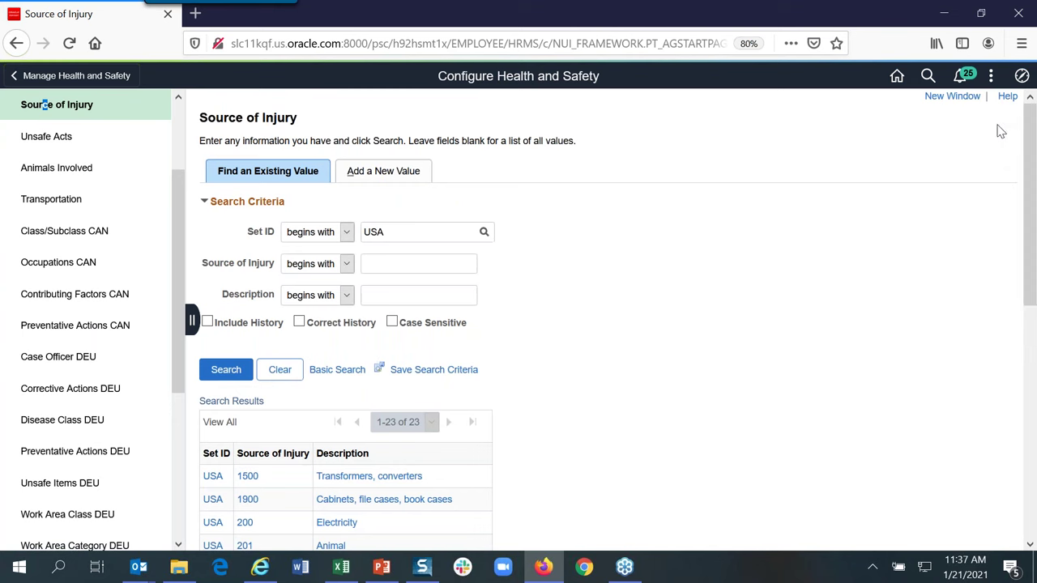
left_click(91, 81)
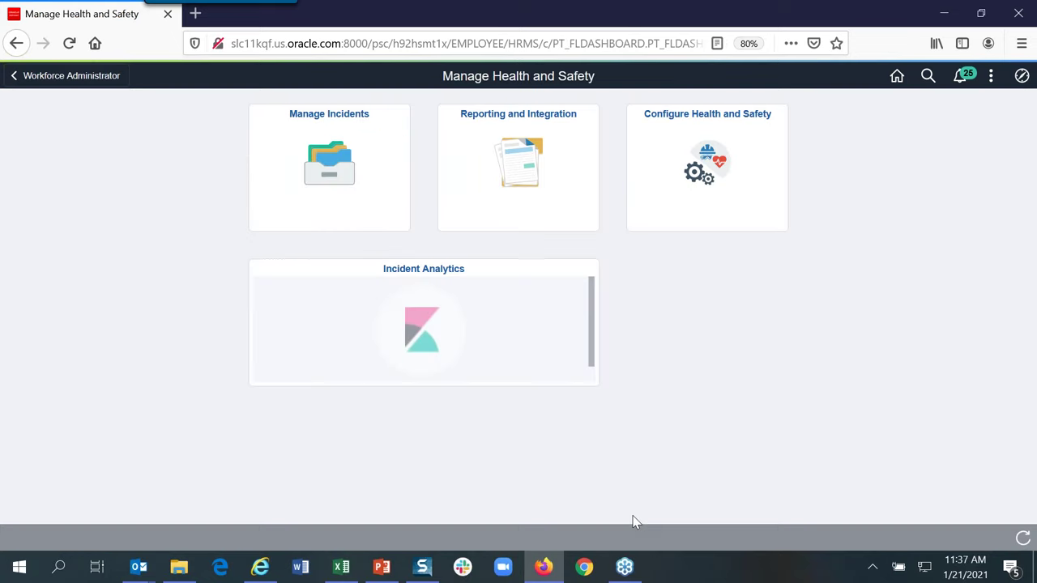
Step: Open Reporting and Integration, then present slide 16, Health & Safety Reporting, full screen
left_click(509, 162)
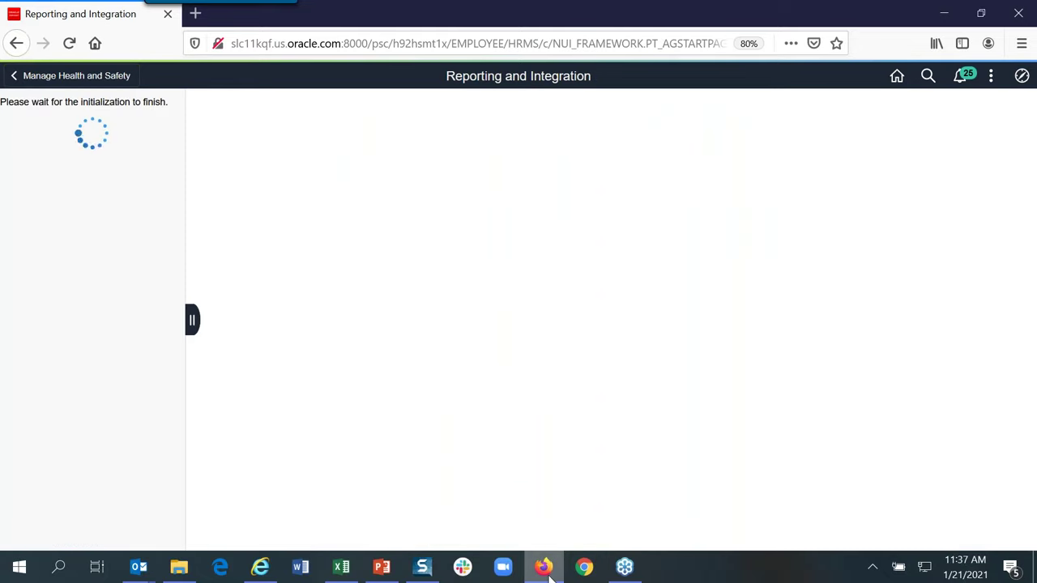
mouse_move(382, 567)
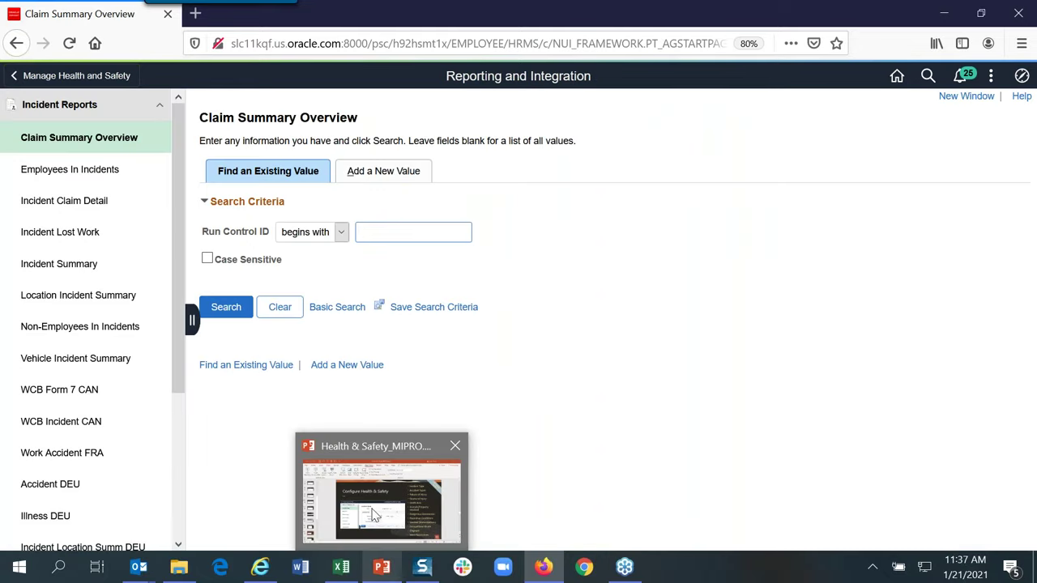
left_click(373, 515)
scroll(371, 514, "down", 1)
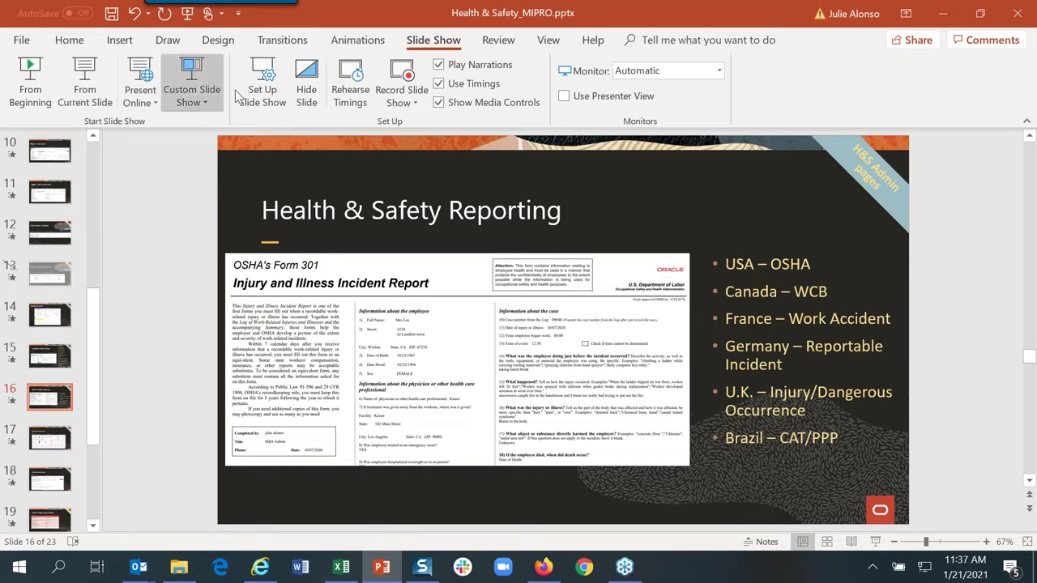
left_click(90, 96)
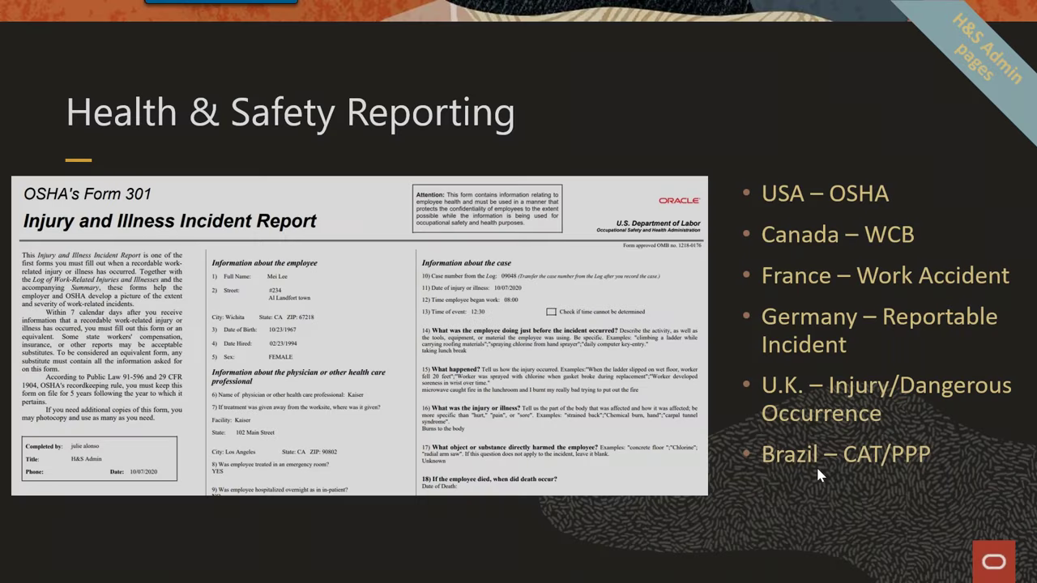
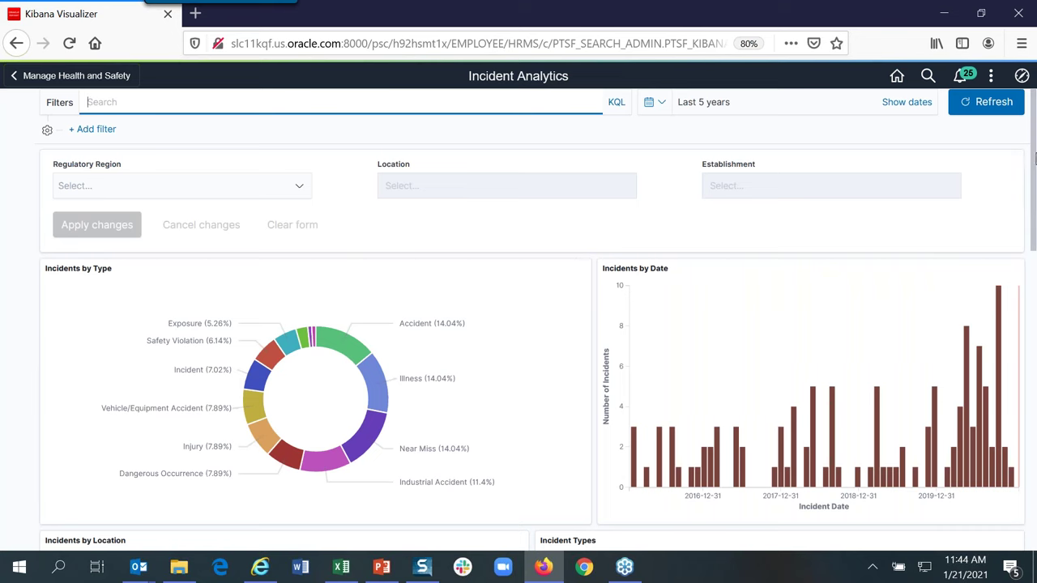
left_click_drag(1035, 163, 1035, 170)
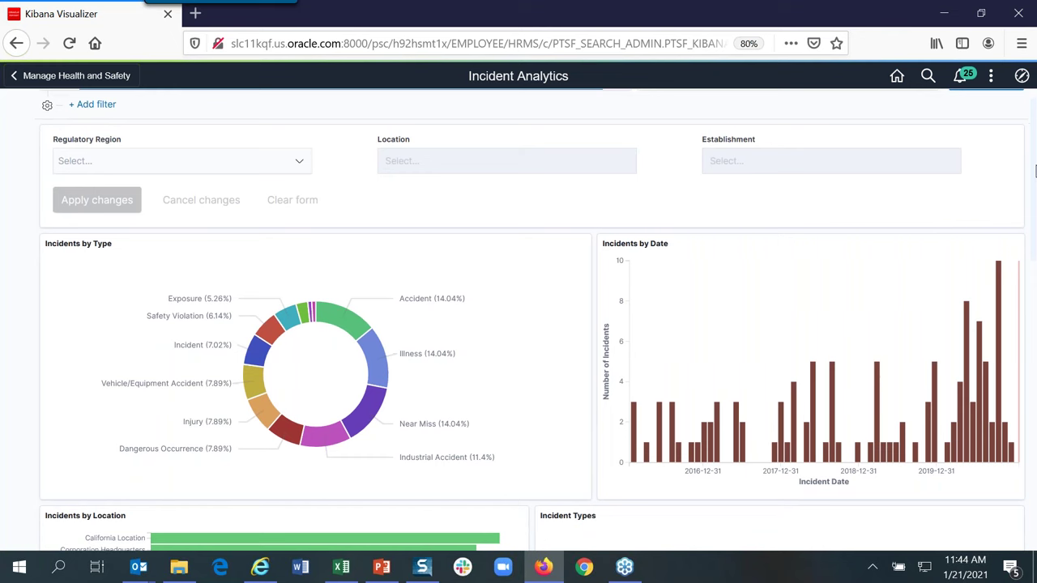
left_click_drag(1035, 171, 1033, 142)
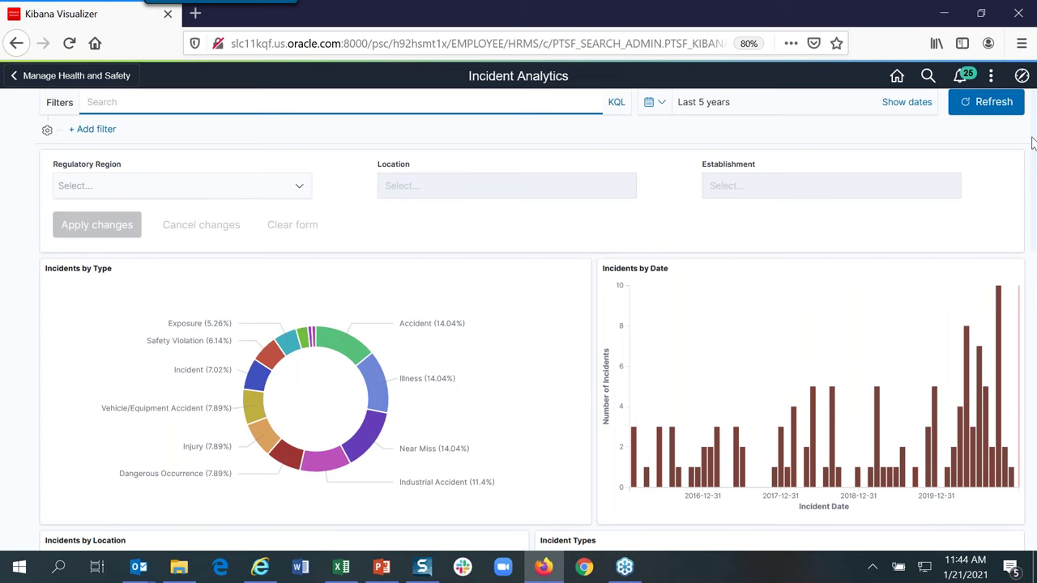
scroll(1033, 170, "down", 1)
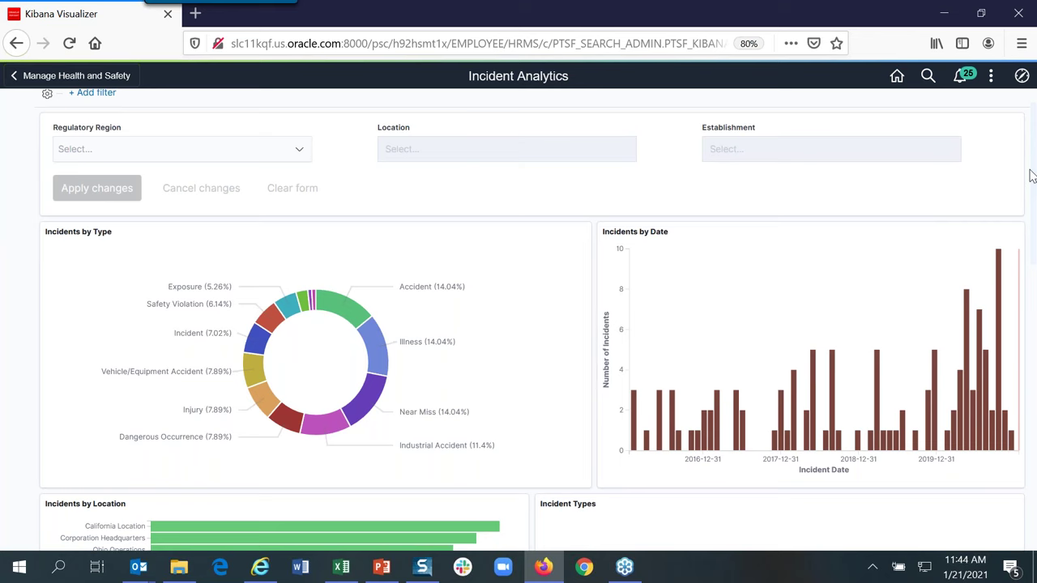
left_click_drag(1032, 177, 1031, 207)
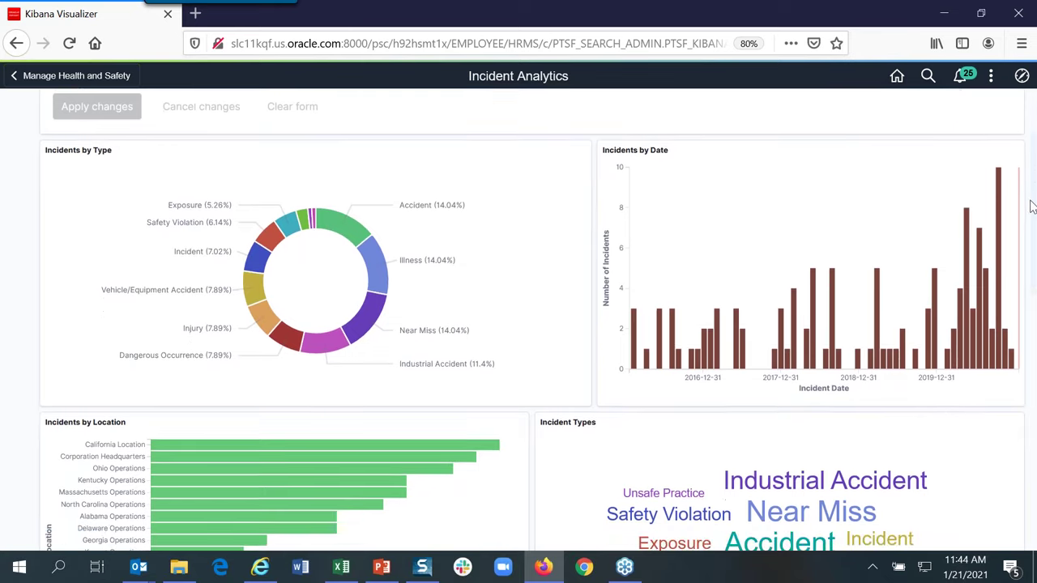
scroll(1031, 207, "up", 3)
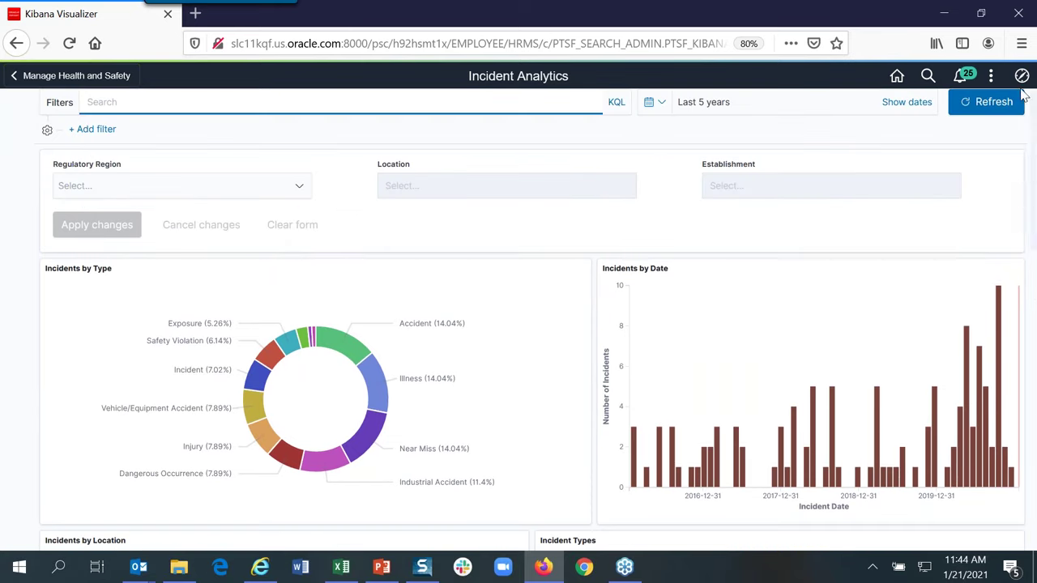
Step: Apply a United States regulatory region filter and review the Incidents by Type chart (Illness, Near Miss 14.81%)
left_click(227, 191)
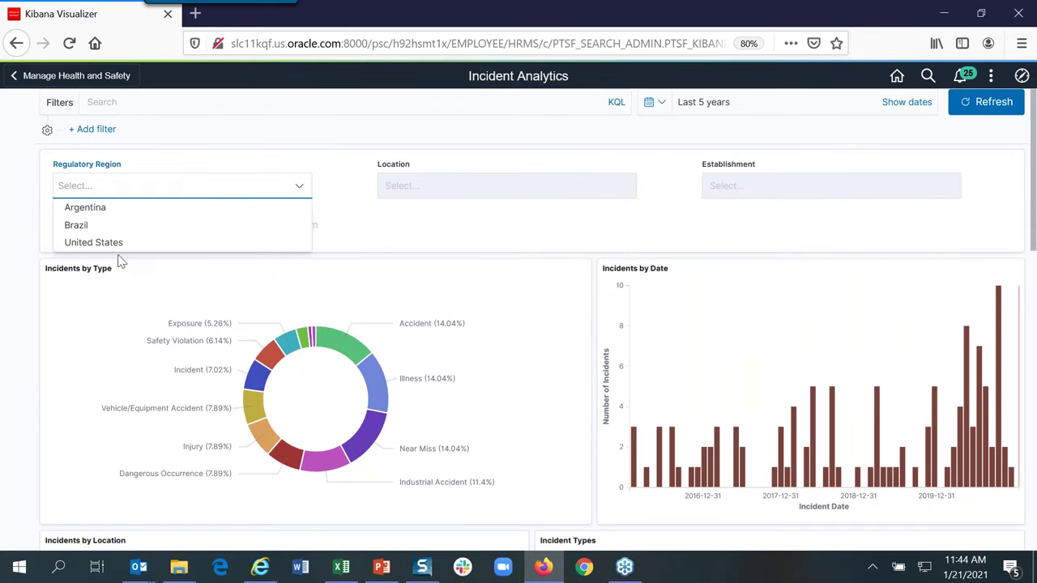
left_click(96, 243)
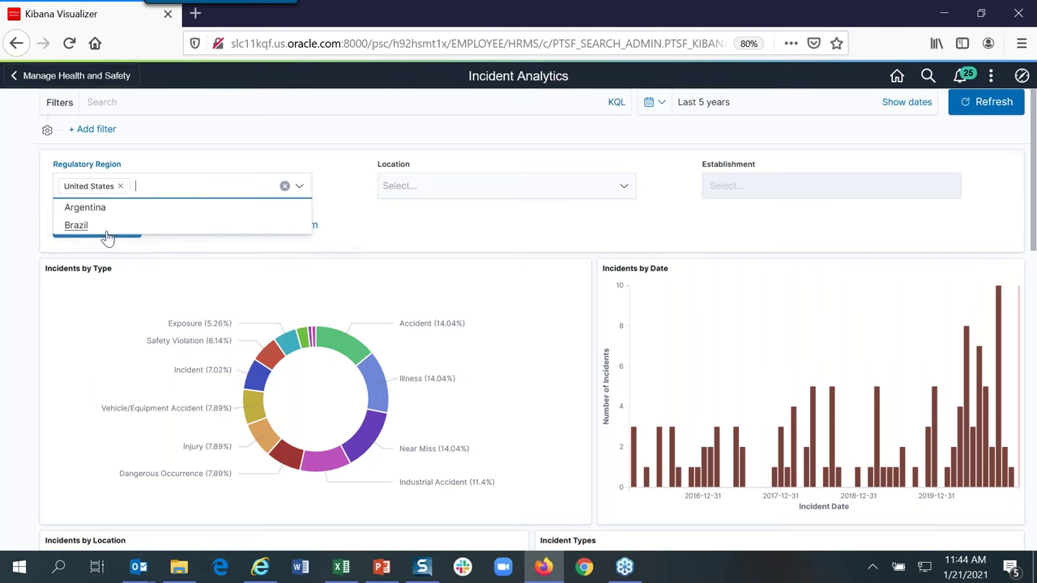
left_click(385, 237)
left_click(101, 226)
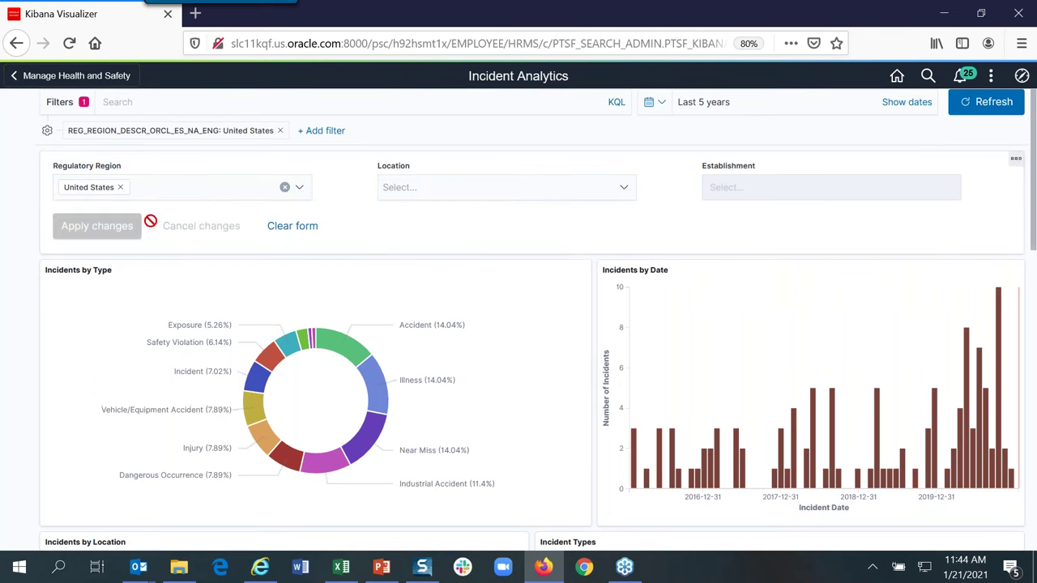
scroll(1032, 243, "down", 3)
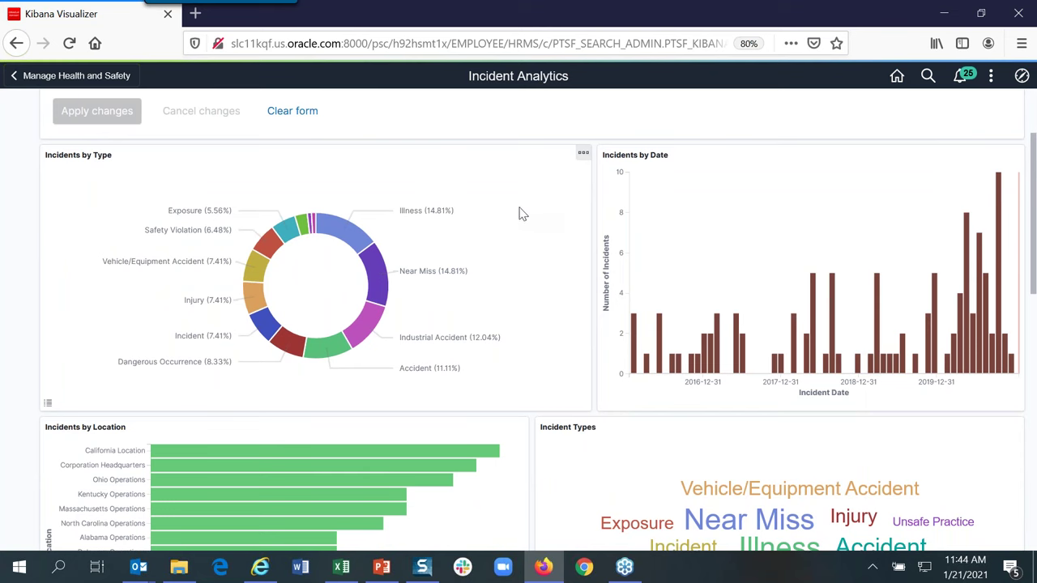
left_click_drag(1034, 292, 1034, 217)
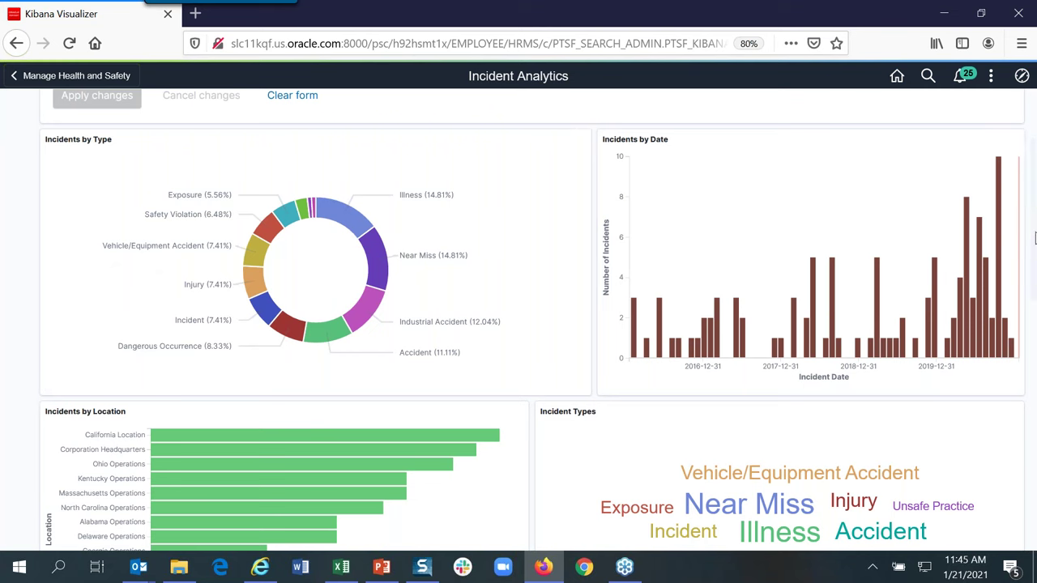
Step: Scroll through the dashboard reviewing 108 incidents, 26 reportable, 56 work-related, 234 days away, and outcome breakdown
scroll(1013, 284, "down", 1)
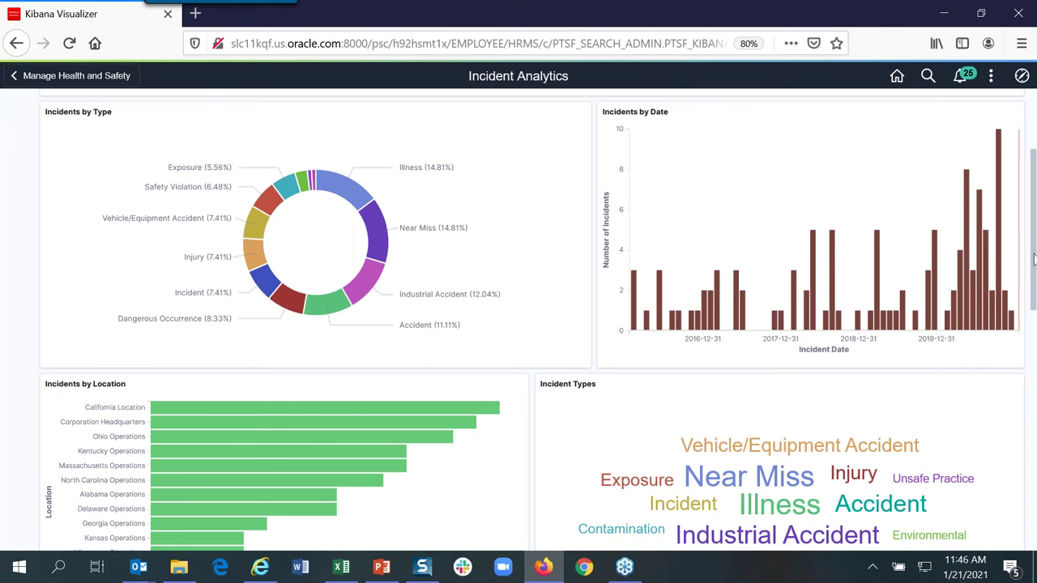
left_click_drag(1033, 258, 1023, 316)
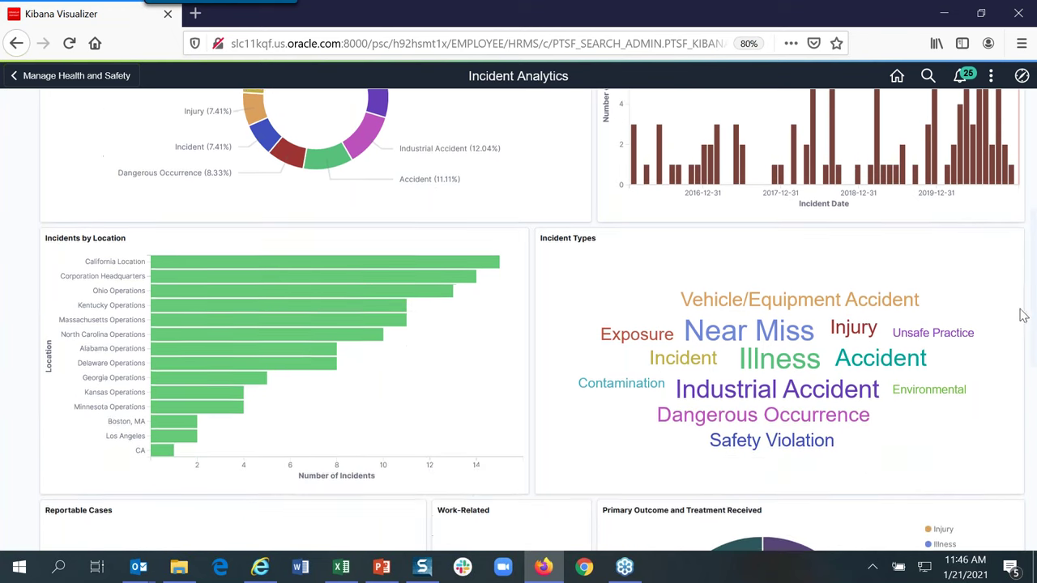
scroll(811, 324, "down", 1)
mouse_move(354, 325)
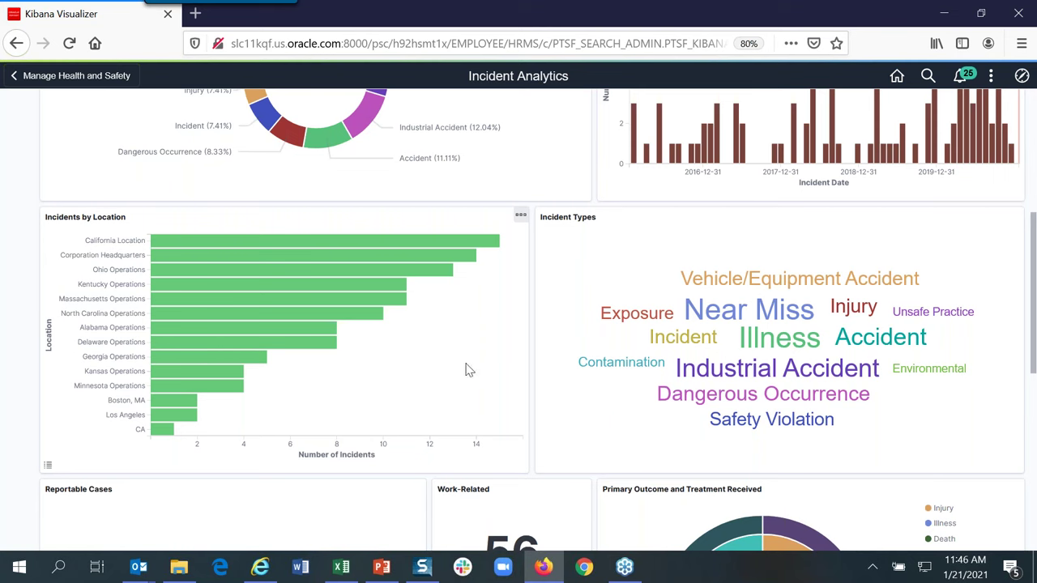
mouse_move(494, 252)
scroll(1036, 370, "down", 2)
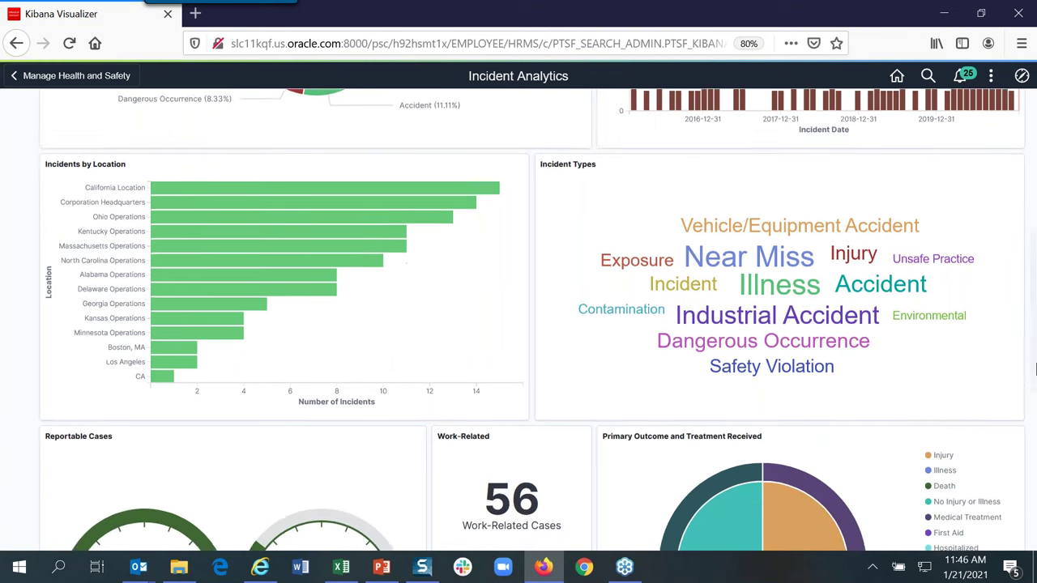
left_click_drag(1035, 370, 1034, 381)
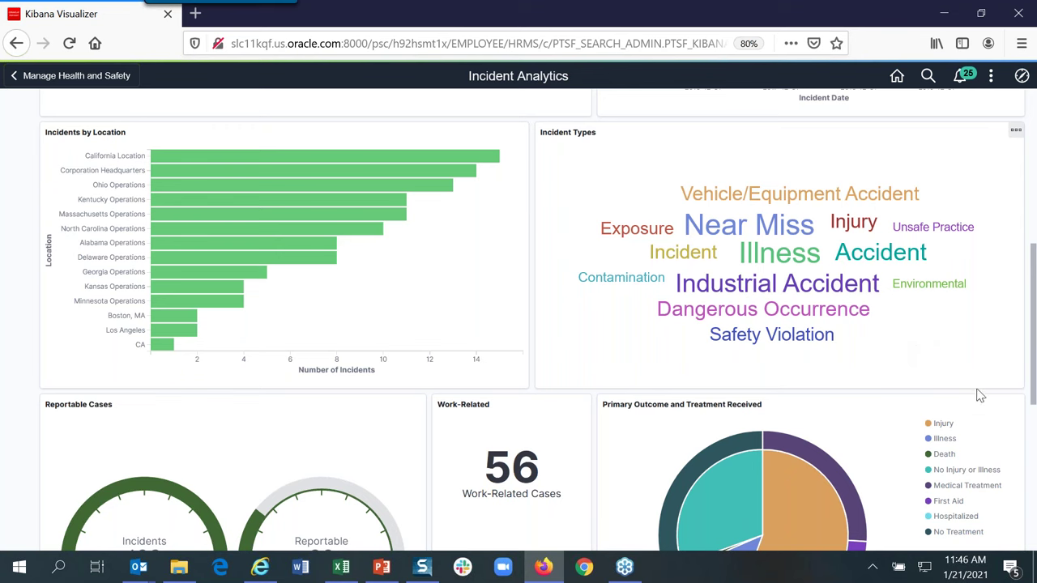
left_click_drag(1034, 263, 1034, 334)
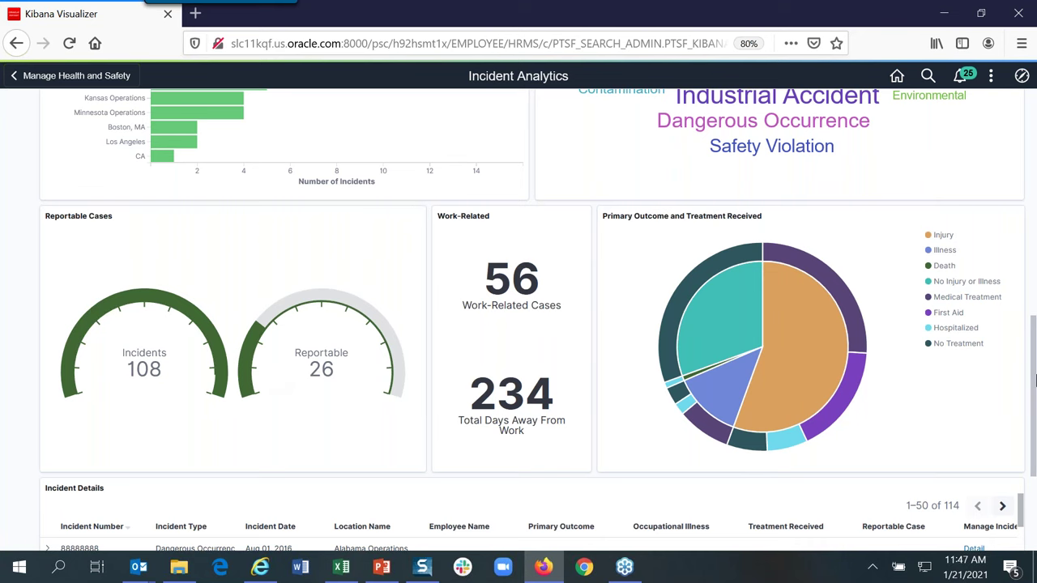
scroll(896, 419, "down", 1)
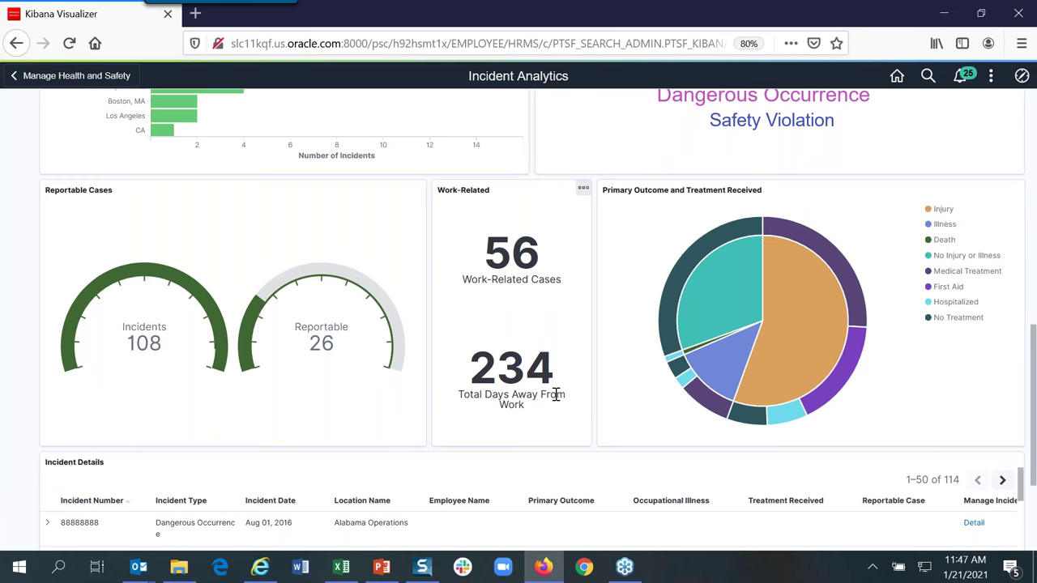
scroll(1034, 391, "down", 1)
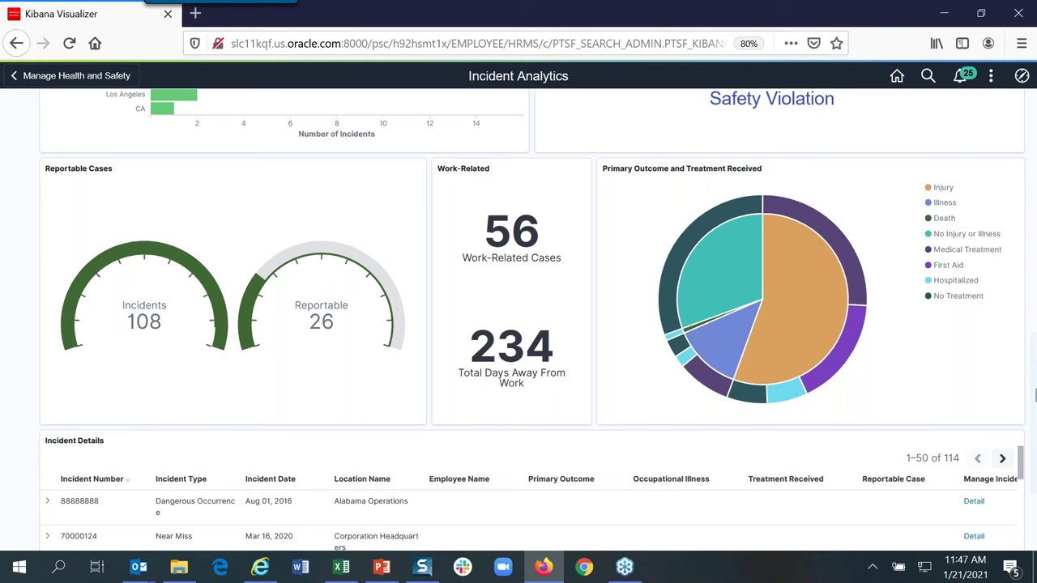
scroll(1035, 394, "down", 1)
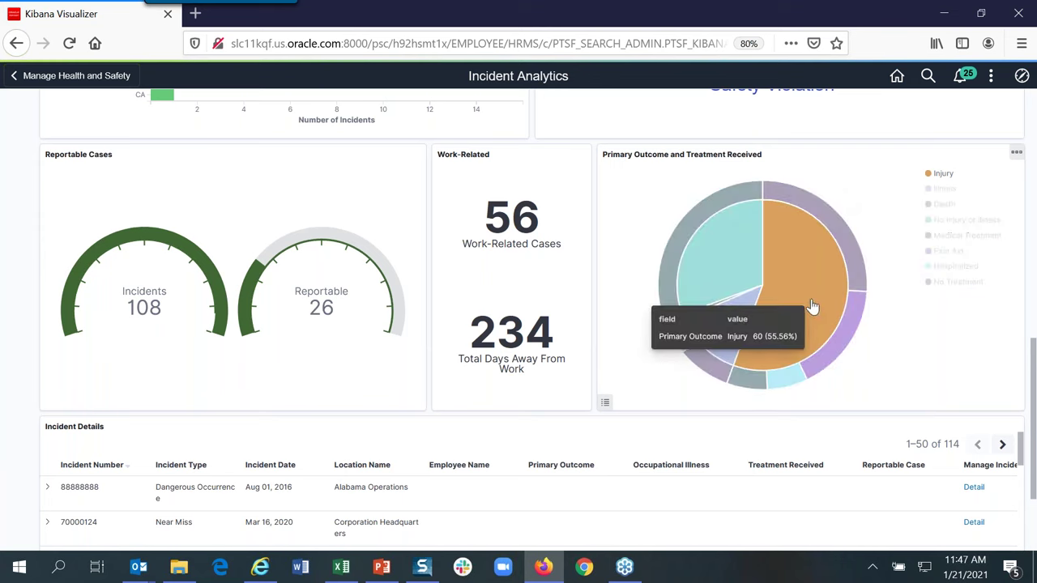
Step: Recolour the Injury outcome magenta and filter the dashboard to Injury outcomes, showing 60 incidents
left_click(928, 175)
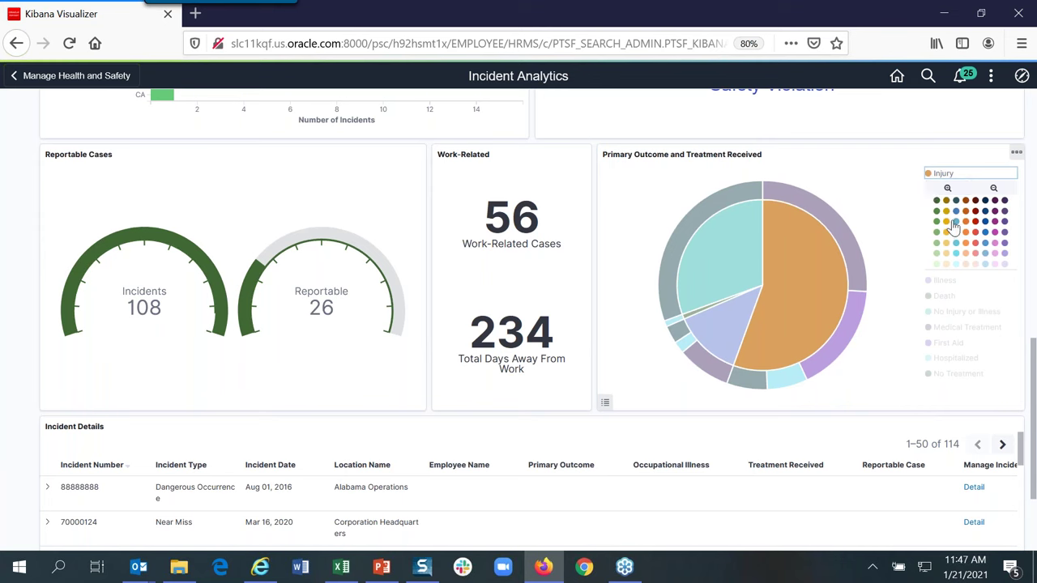
left_click(995, 222)
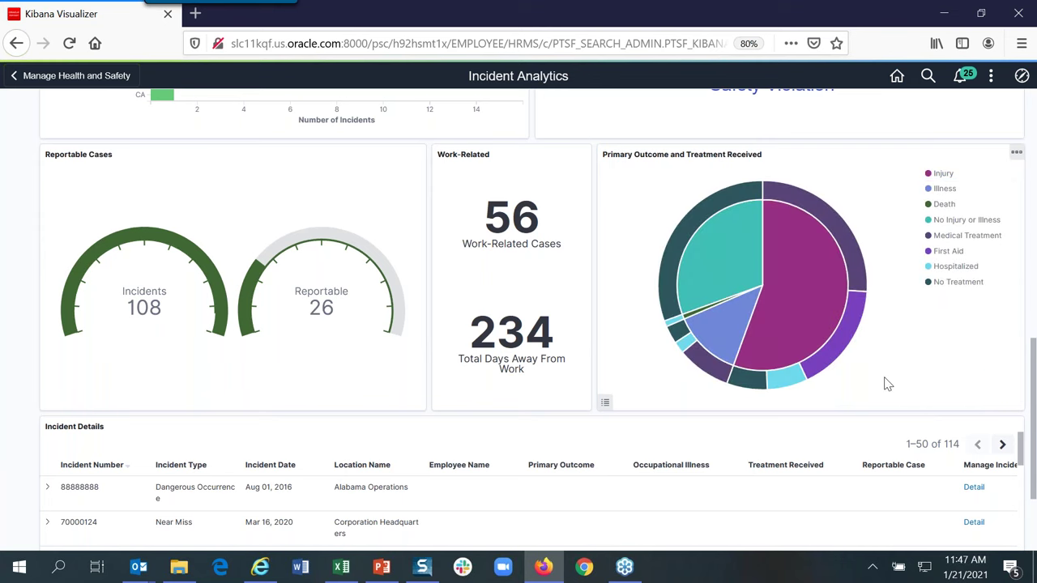
mouse_move(804, 320)
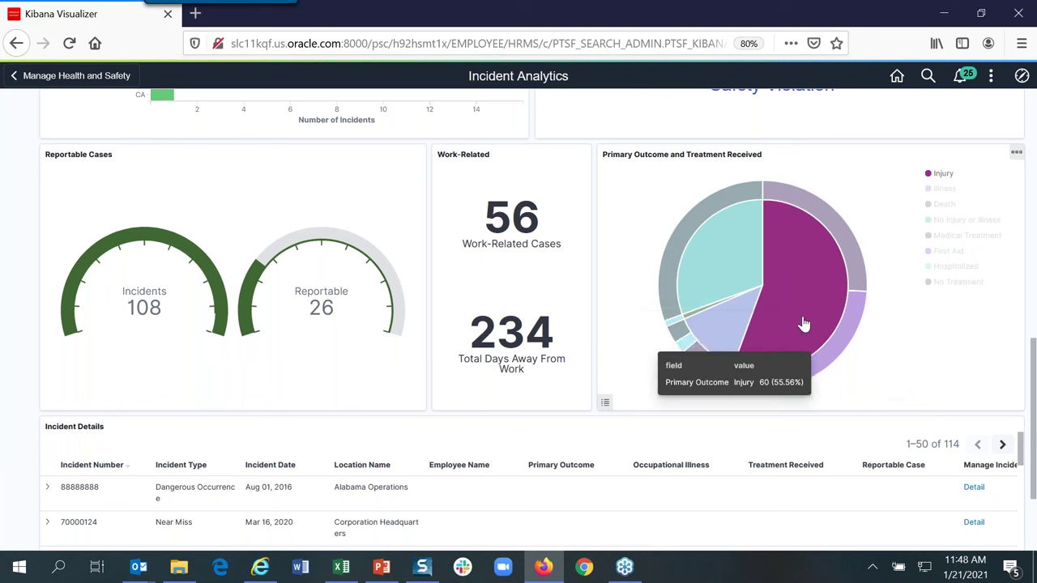
left_click(804, 312)
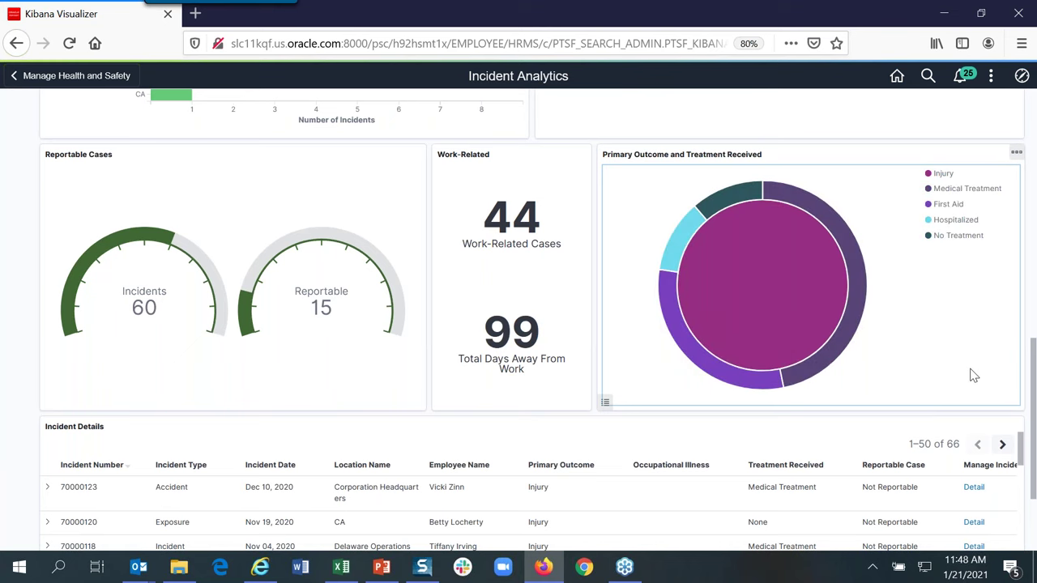
mouse_move(676, 242)
left_click_drag(1034, 354, 1029, 194)
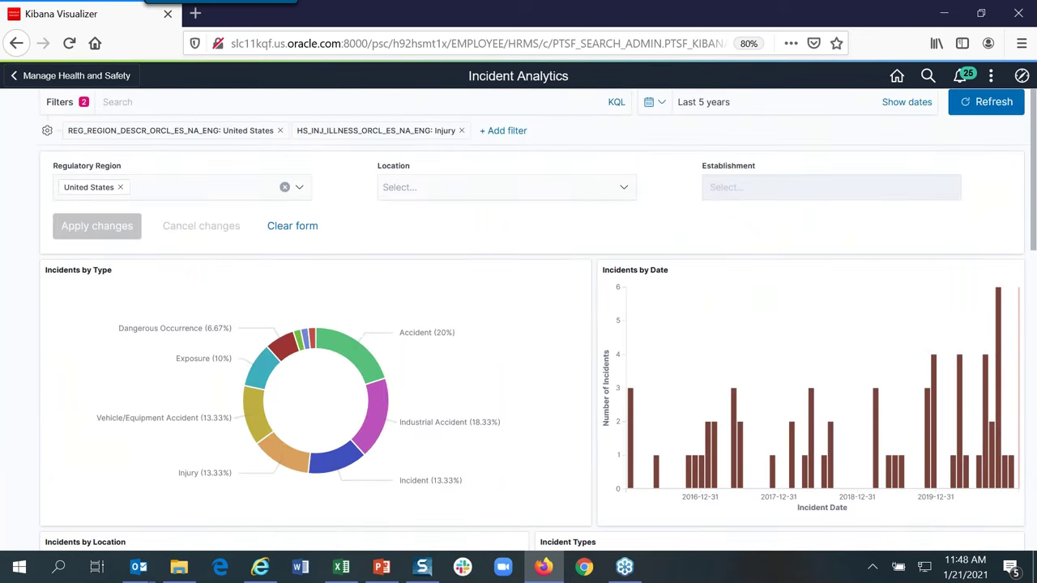
Step: Remove the Injury filter, restoring 108 incidents, and scroll down to the Incident Details table
left_click(462, 131)
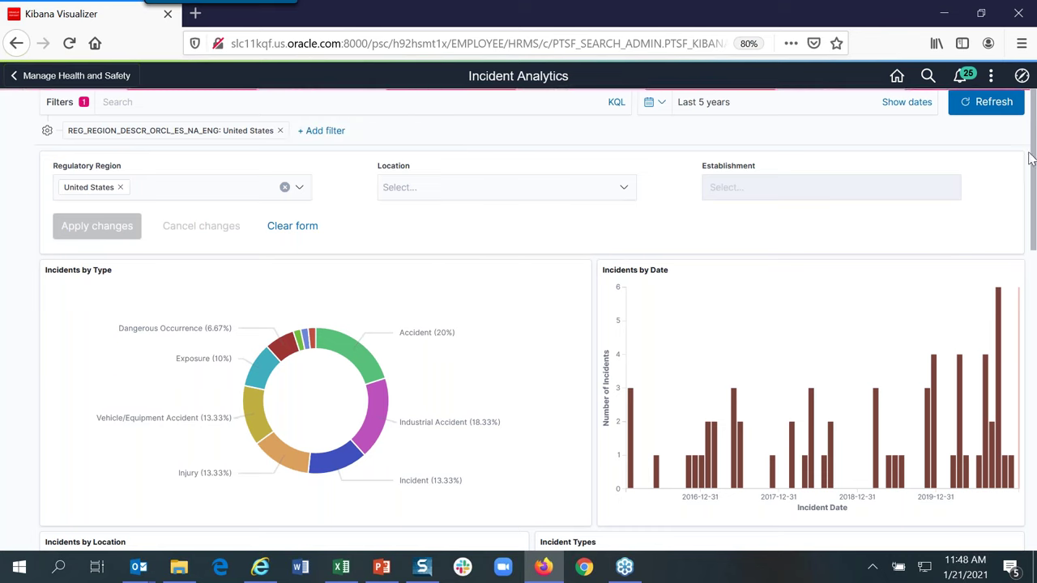
left_click_drag(1031, 159, 1035, 478)
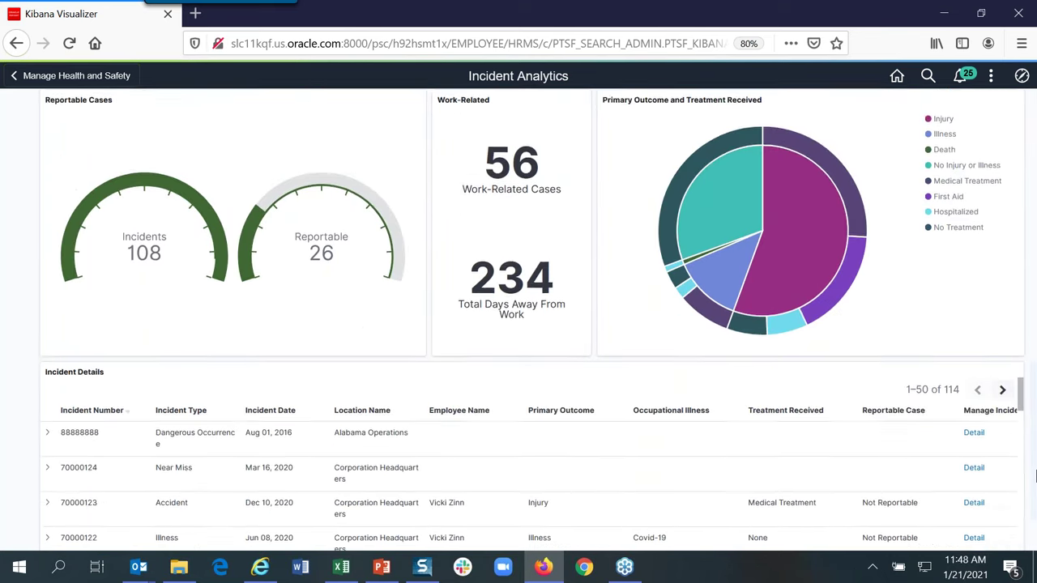
scroll(1035, 479, "down", 2)
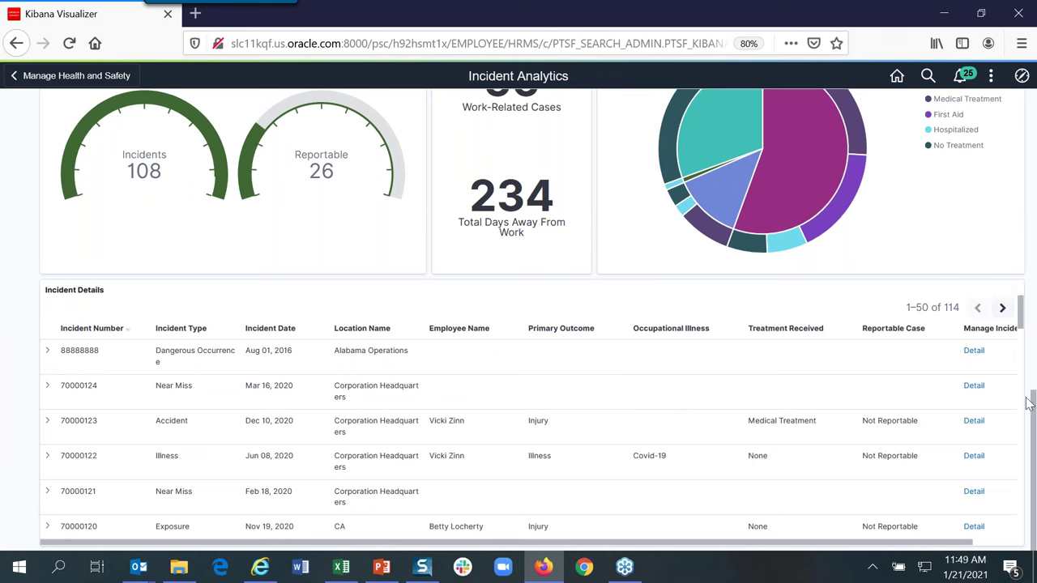
left_click(974, 421)
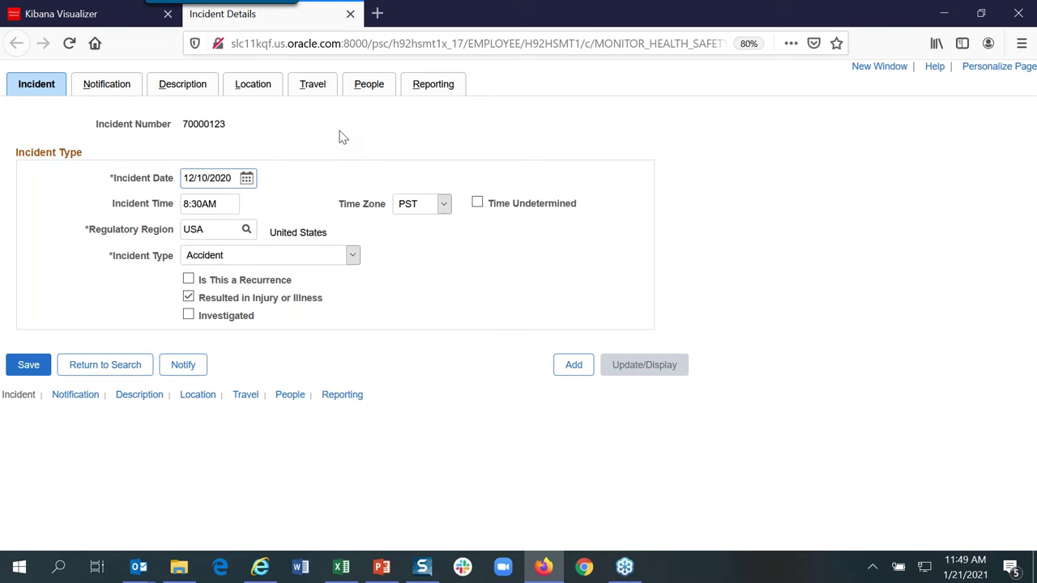
left_click(100, 92)
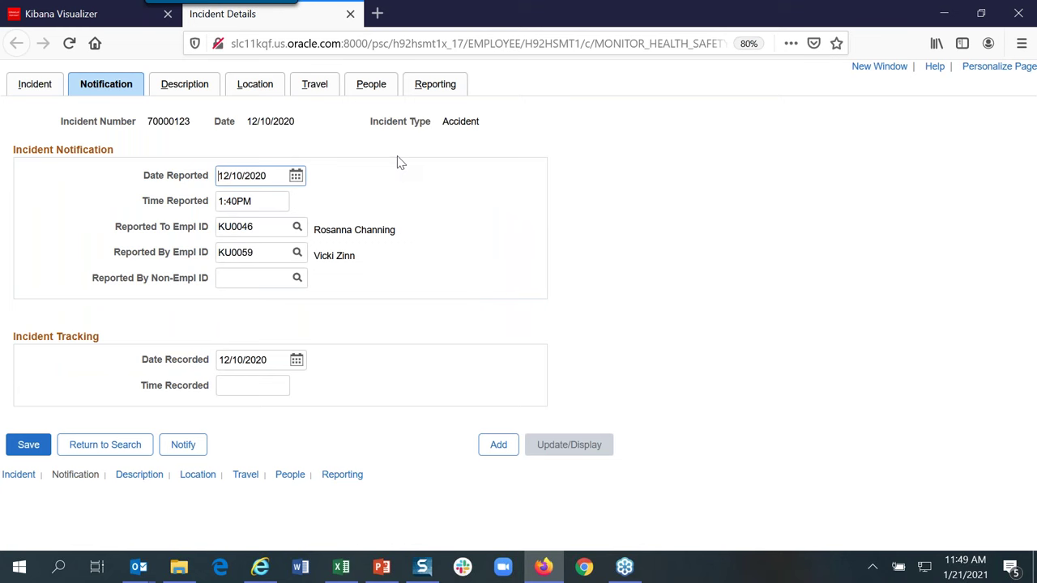
left_click(352, 15)
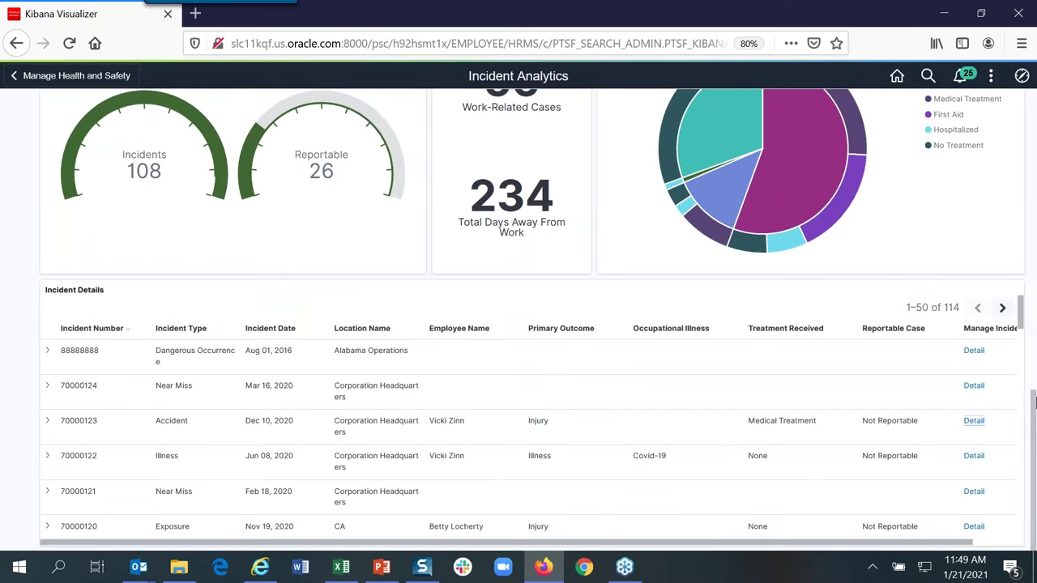
Step: Filter for the Covid-19 value in Incident Details and review the resulting 14 Illness incidents
left_click(1035, 312)
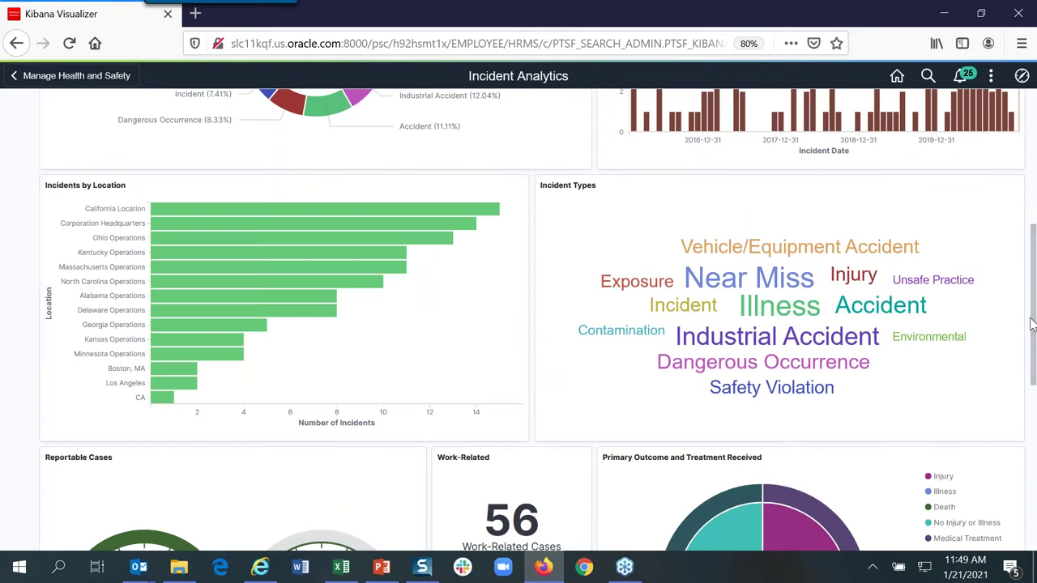
left_click_drag(1035, 320, 1035, 510)
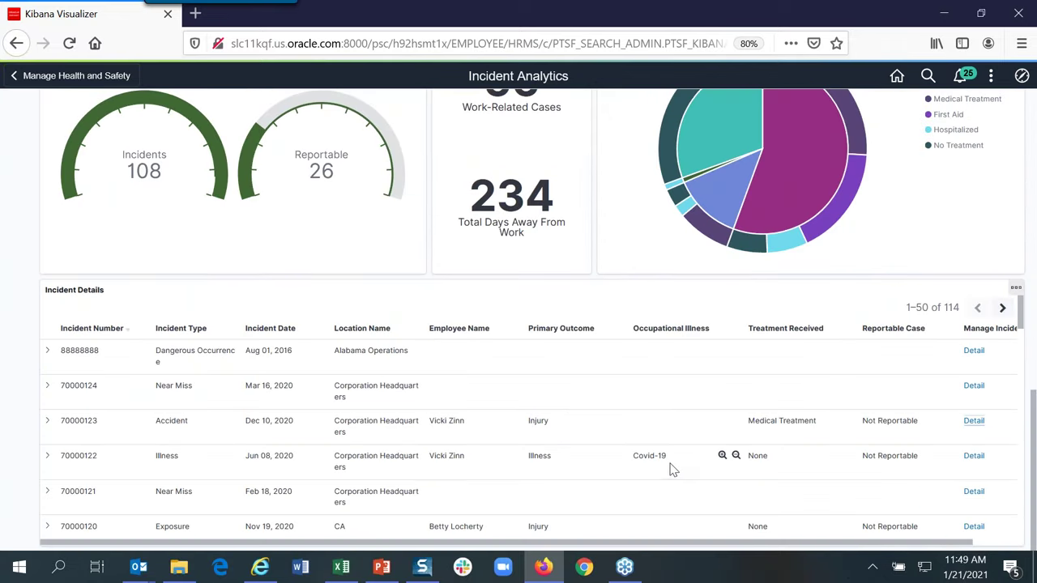
left_click(722, 457)
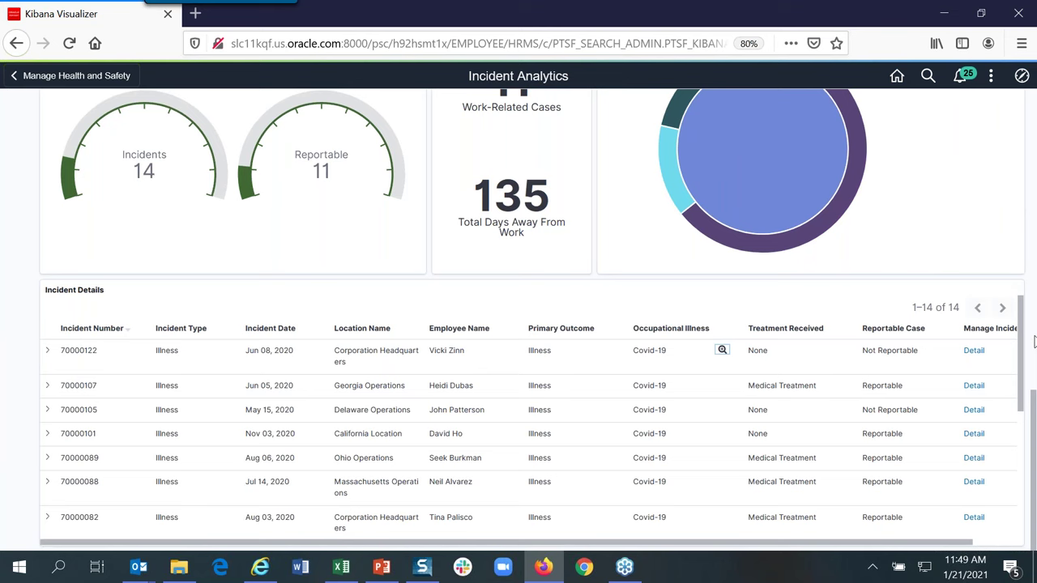
left_click_drag(1035, 364, 1035, 219)
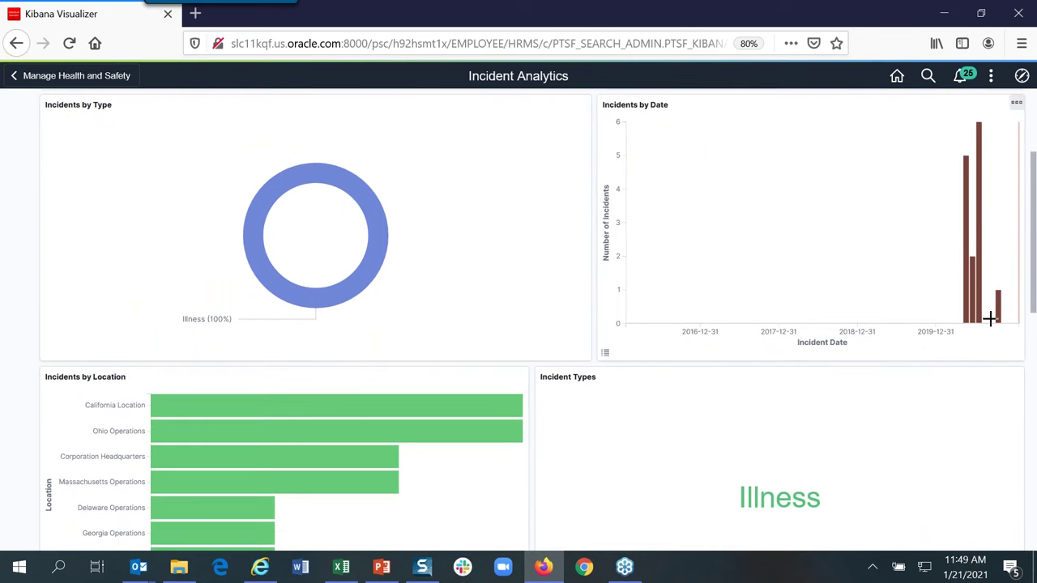
mouse_move(979, 322)
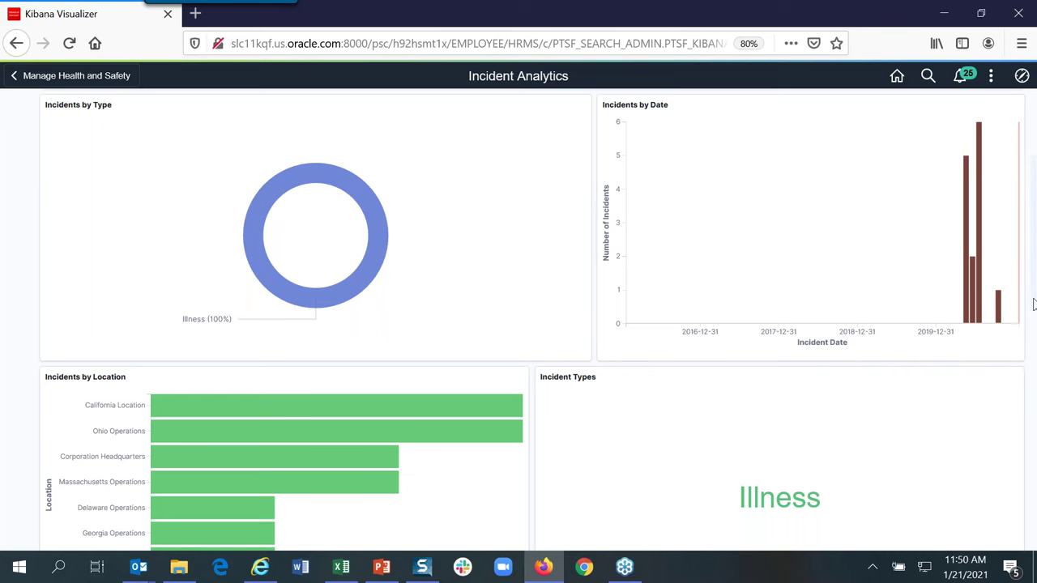
scroll(1032, 289, "down", 1)
scroll(1032, 290, "up", 2)
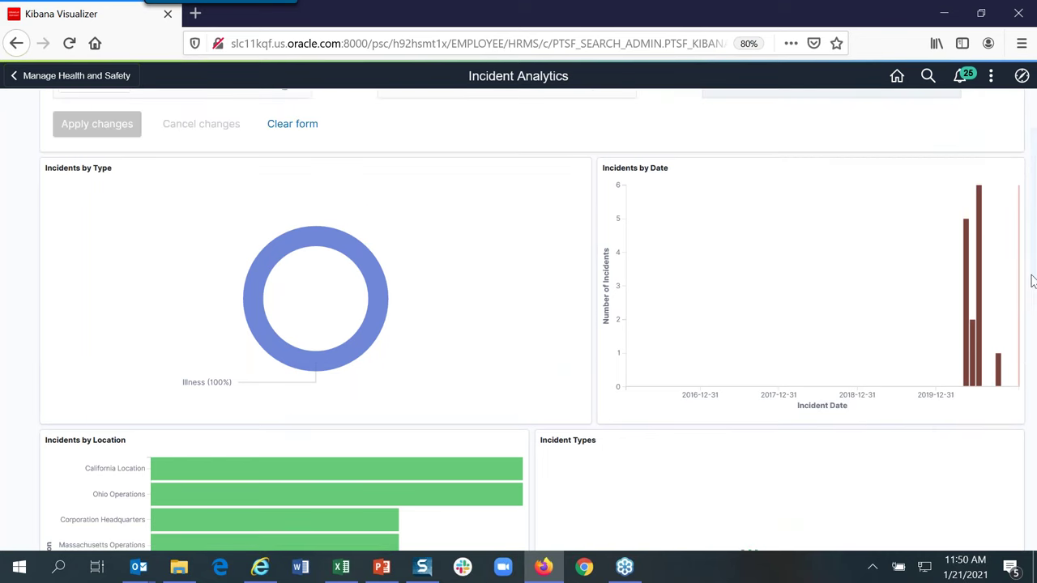
left_click_drag(1032, 282, 1030, 381)
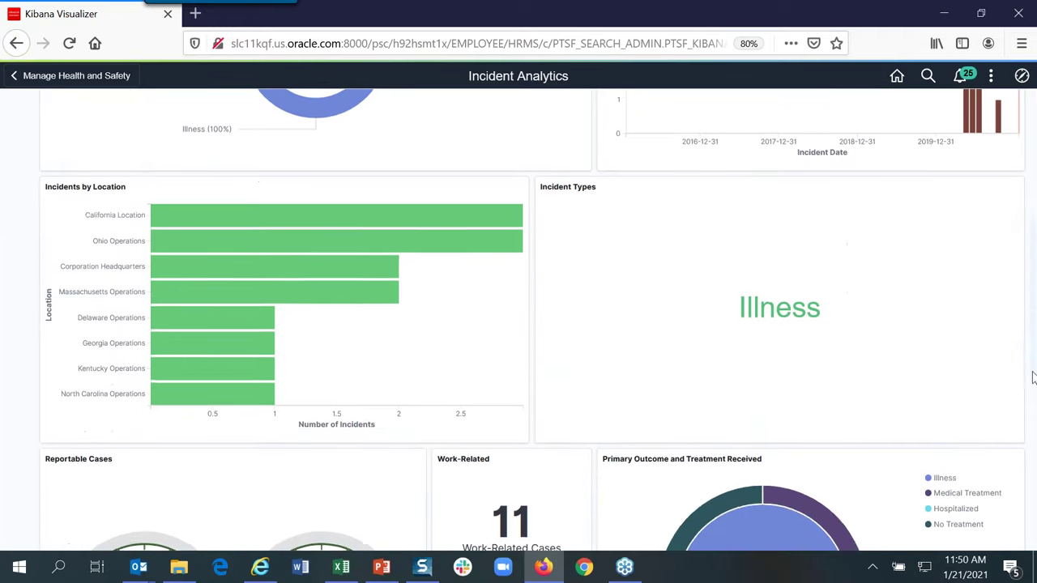